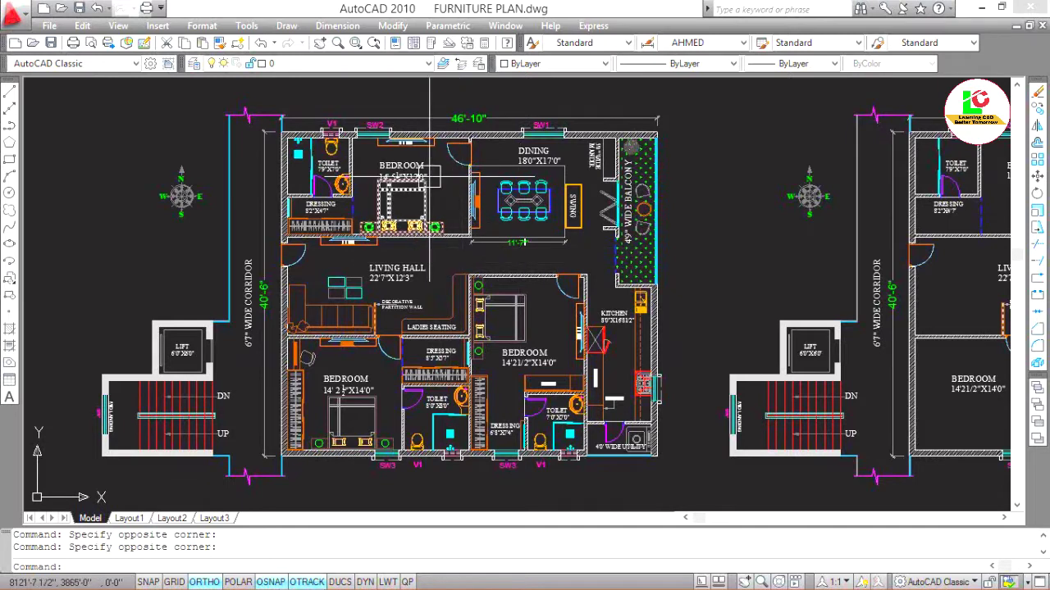
# Measure the upper bedroom bed's width as 6' with an aligned dimension (DAL).
pyautogui.scroll(2, 397, 172)
pyautogui.scroll(2, 391, 179)
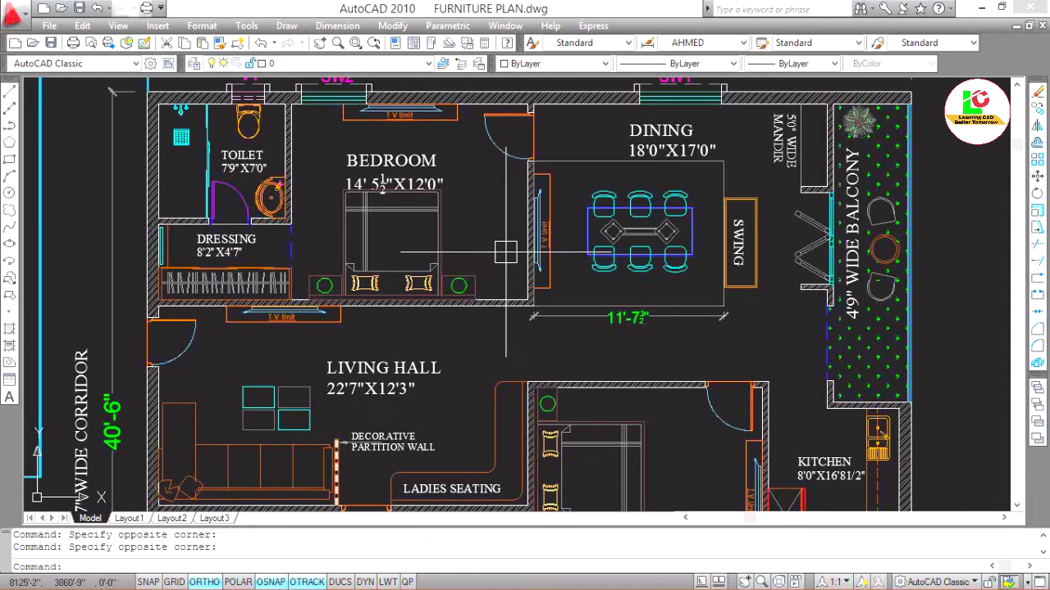
pyautogui.scroll(-2, 504, 250)
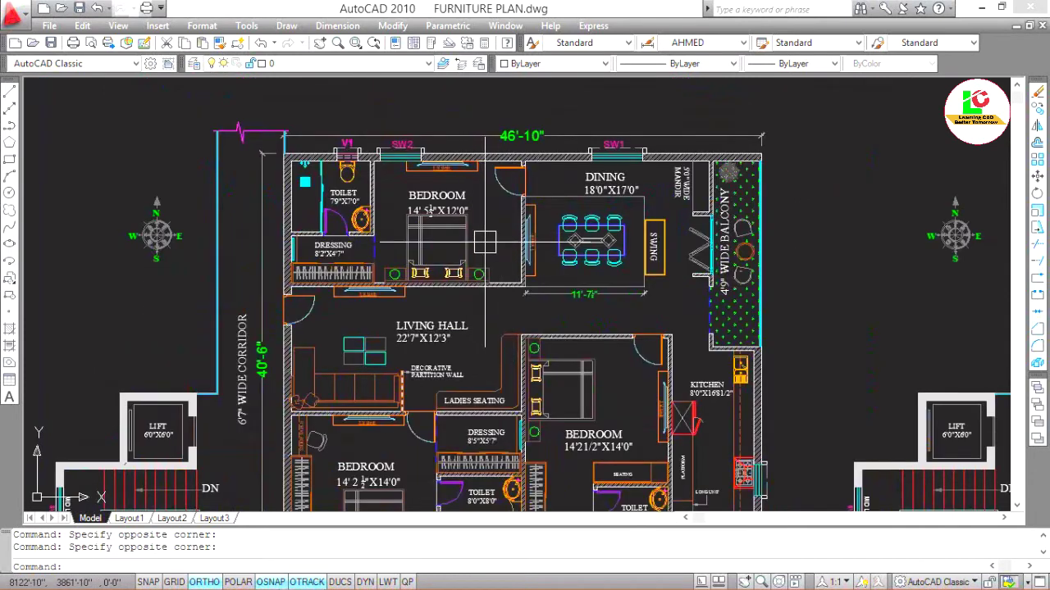
pyautogui.scroll(2, 503, 246)
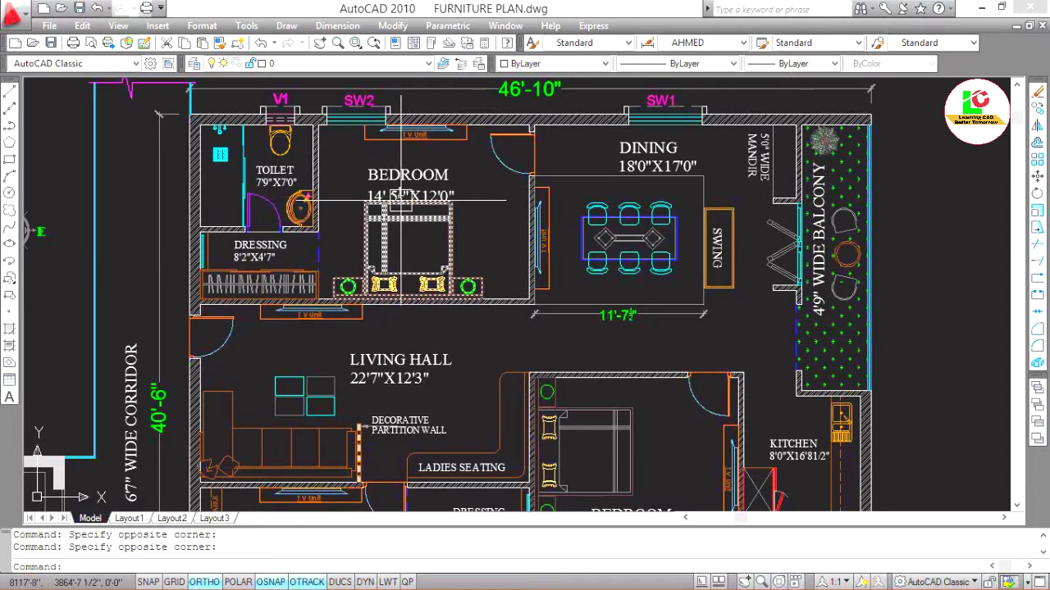
pyautogui.scroll(-2, 384, 217)
pyautogui.scroll(-2, 349, 201)
pyautogui.scroll(1, 345, 193)
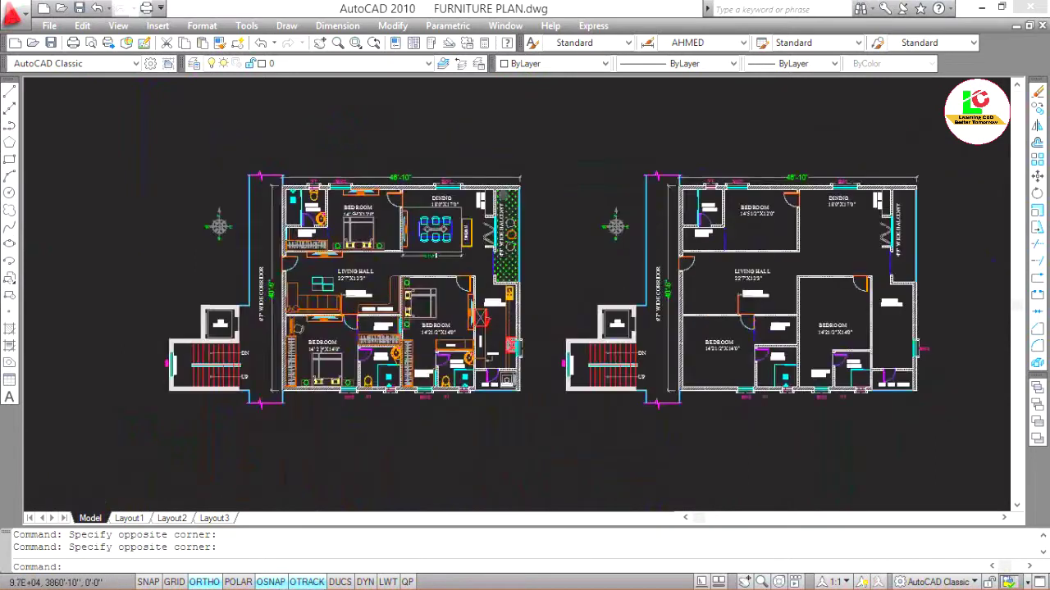
pyautogui.scroll(2, 345, 190)
pyautogui.scroll(3, 346, 230)
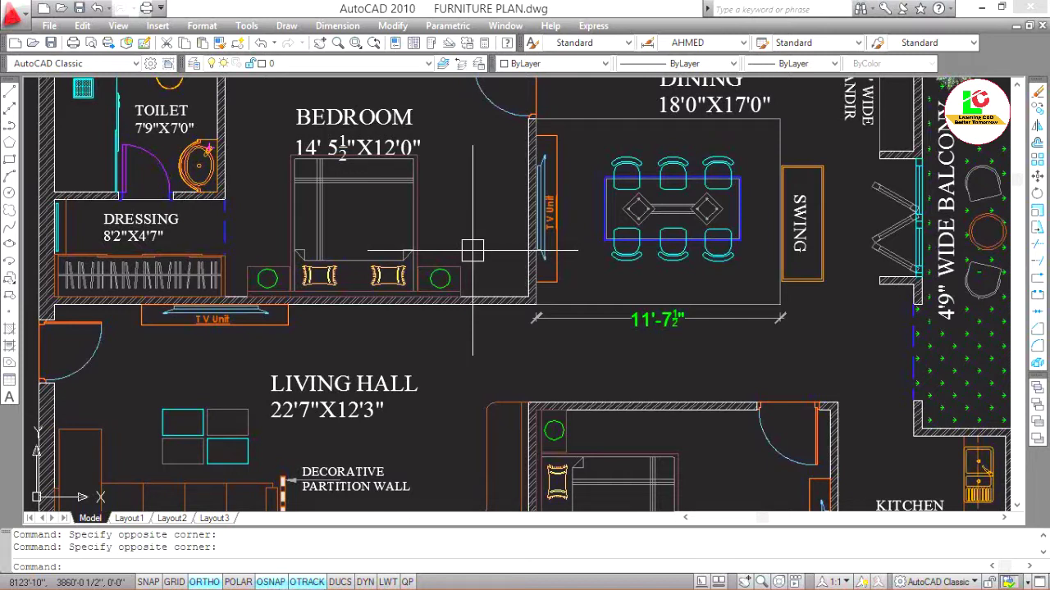
pyautogui.press('Escape')
pyautogui.press('Escape')
pyautogui.write('dal')
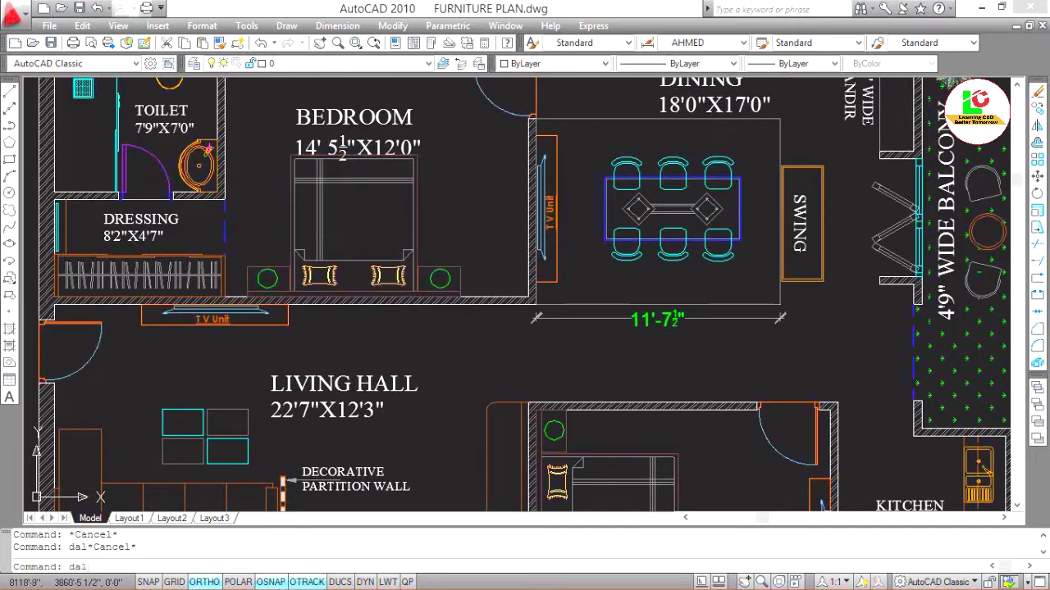
pyautogui.press('Return')
pyautogui.scroll(2, 283, 220)
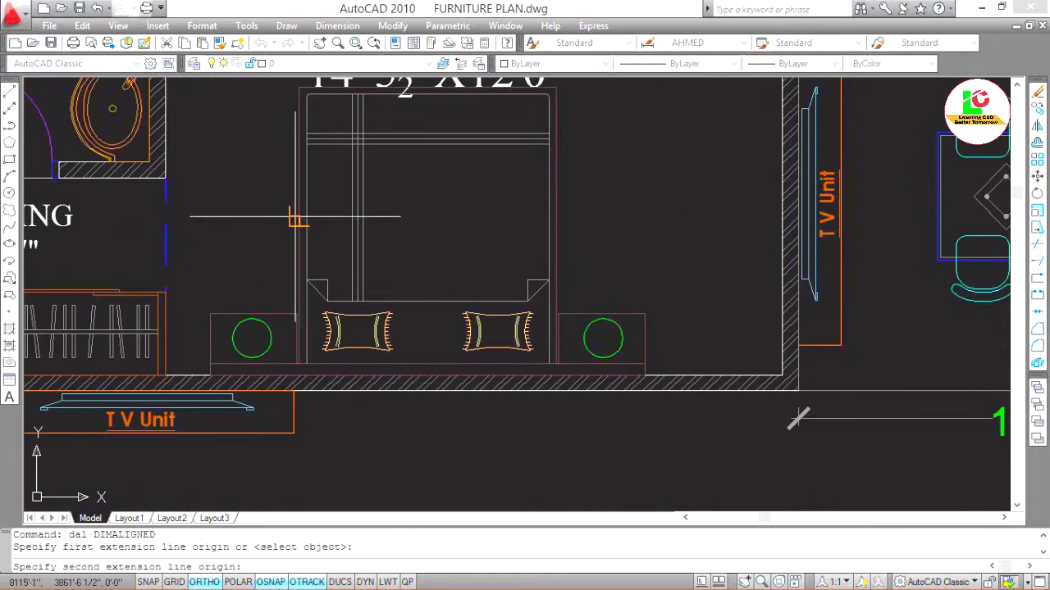
pyautogui.click(555, 222)
pyautogui.click(555, 222)
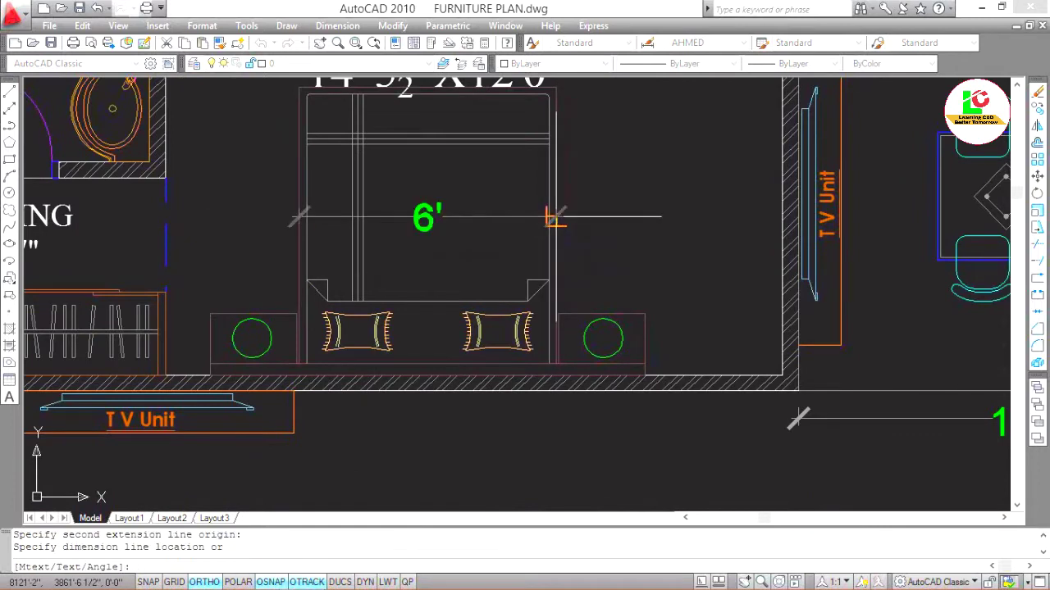
pyautogui.click(474, 231)
# Measure the bed's length from head to foot as 6'-9" with another aligned dimension.
pyautogui.press('Return')
pyautogui.scroll(-3, 476, 187)
pyautogui.scroll(4, 462, 160)
pyautogui.click(462, 160)
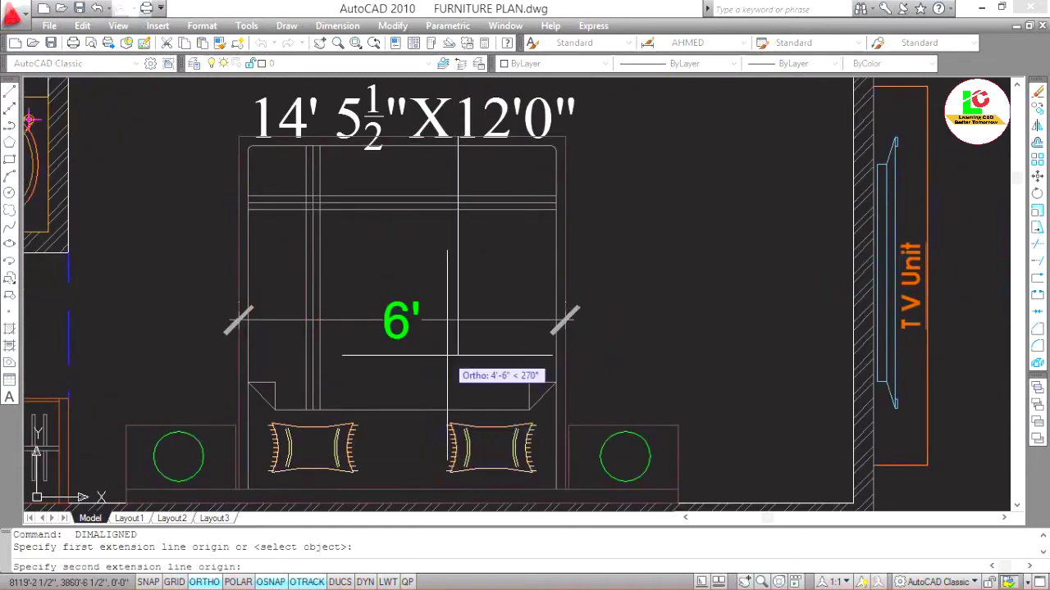
pyautogui.scroll(2, 461, 476)
pyautogui.click(462, 475)
pyautogui.scroll(-2, 461, 476)
pyautogui.scroll(-1, 459, 410)
pyautogui.scroll(2, 455, 374)
pyautogui.click(456, 374)
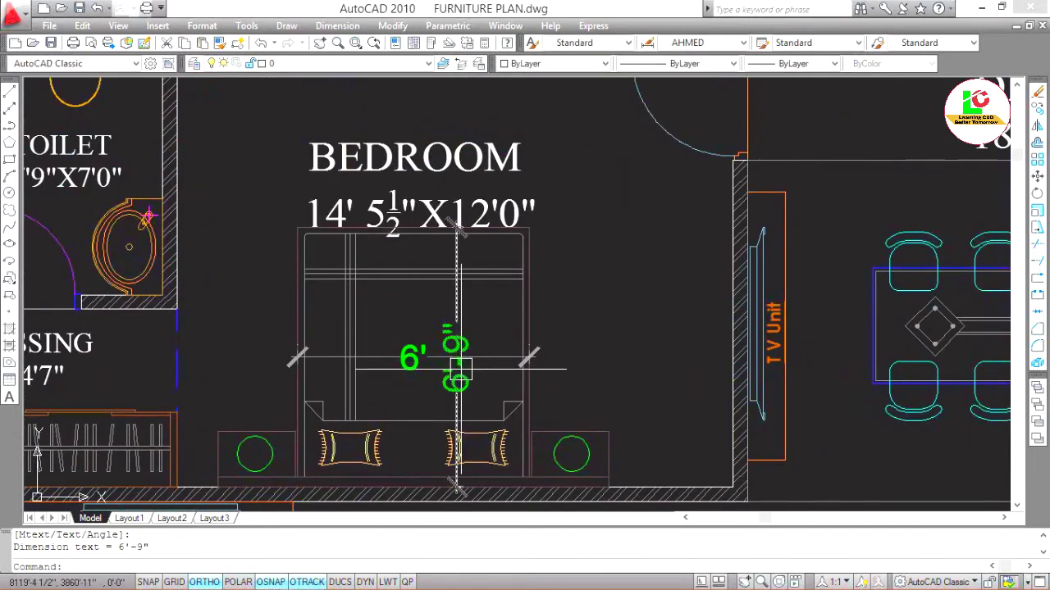
# Erase both temporary bed dimensions.
pyautogui.scroll(2, 468, 374)
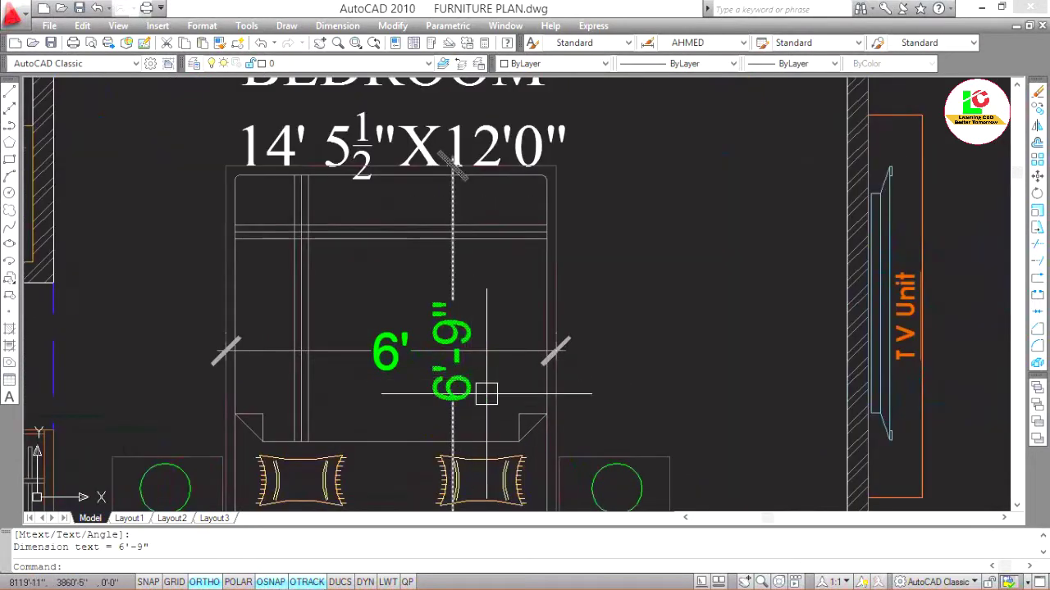
pyautogui.moveTo(480, 391); pyautogui.dragTo(389, 310)
pyautogui.write('e')
pyautogui.press('Return')
pyautogui.scroll(-4, 431, 394)
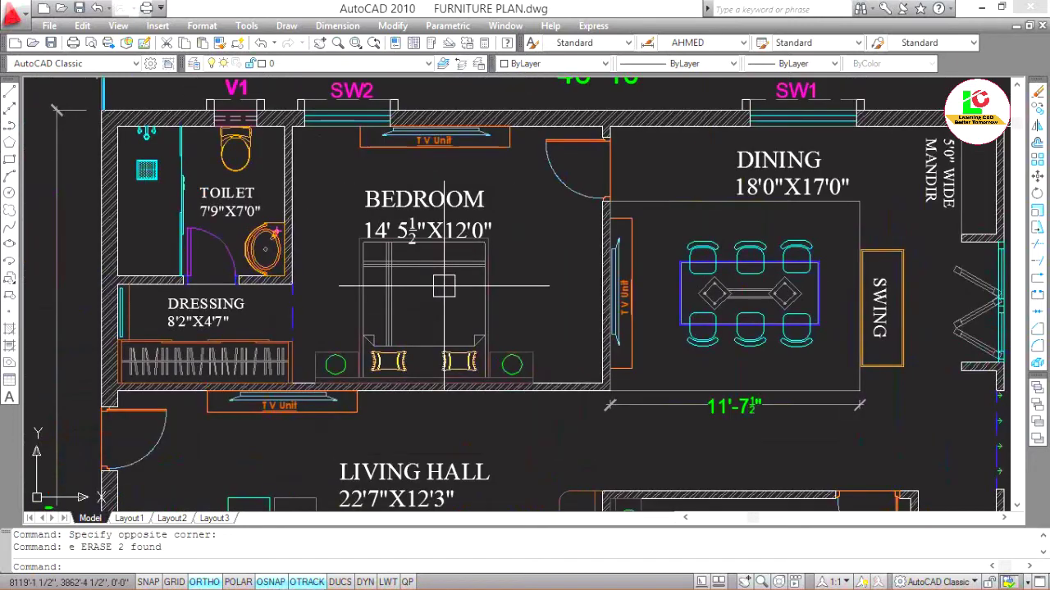
pyautogui.scroll(-2, 465, 347)
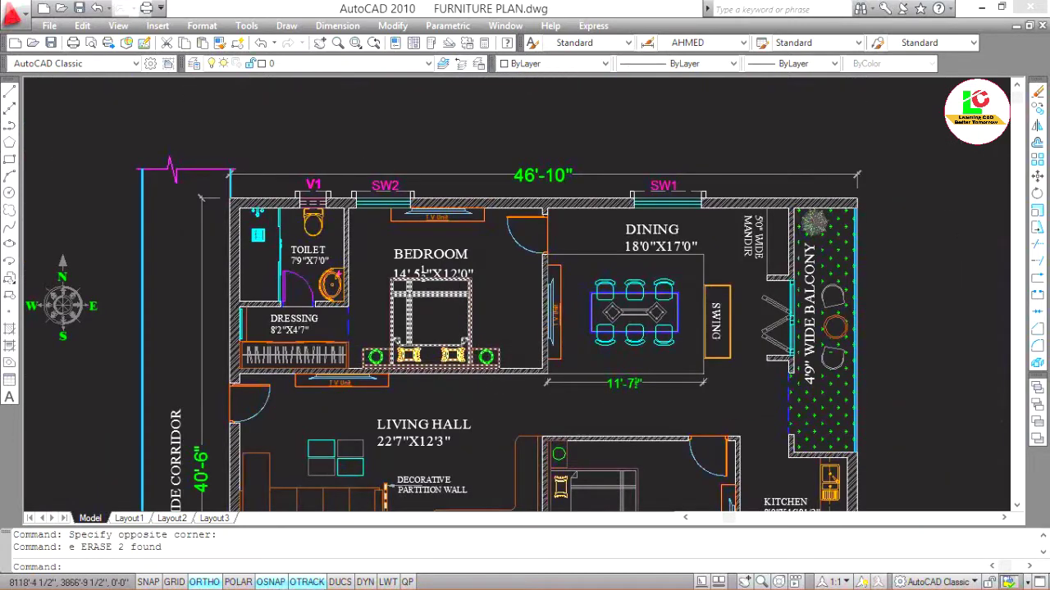
pyautogui.scroll(-2, 443, 287)
pyautogui.scroll(3, 438, 314)
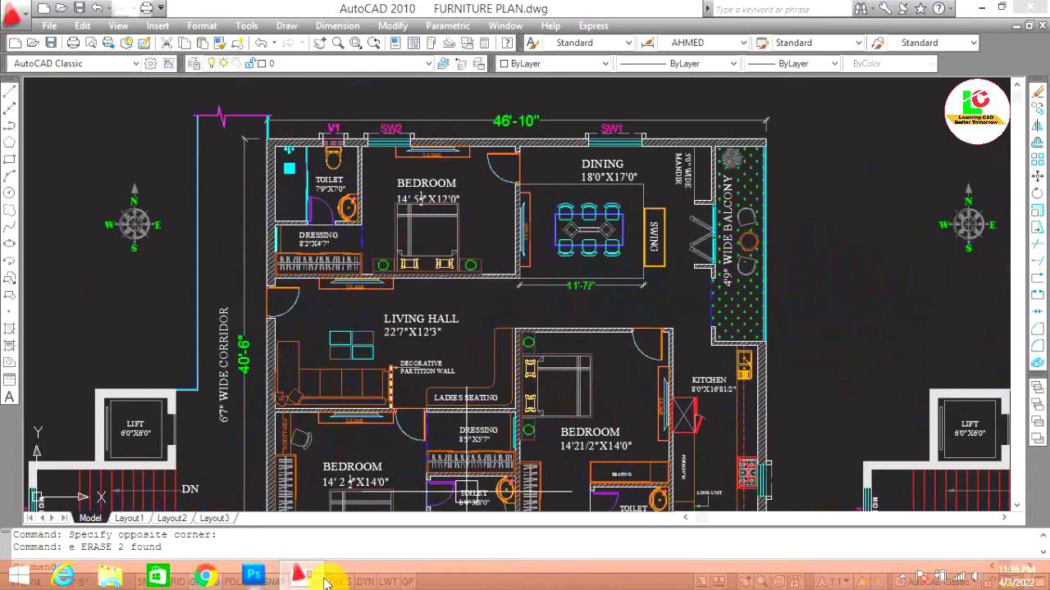
# Search Google for 'furniture cad blocks' and browse the dwgmodels.com furniture drawings.
pyautogui.click(206, 579)
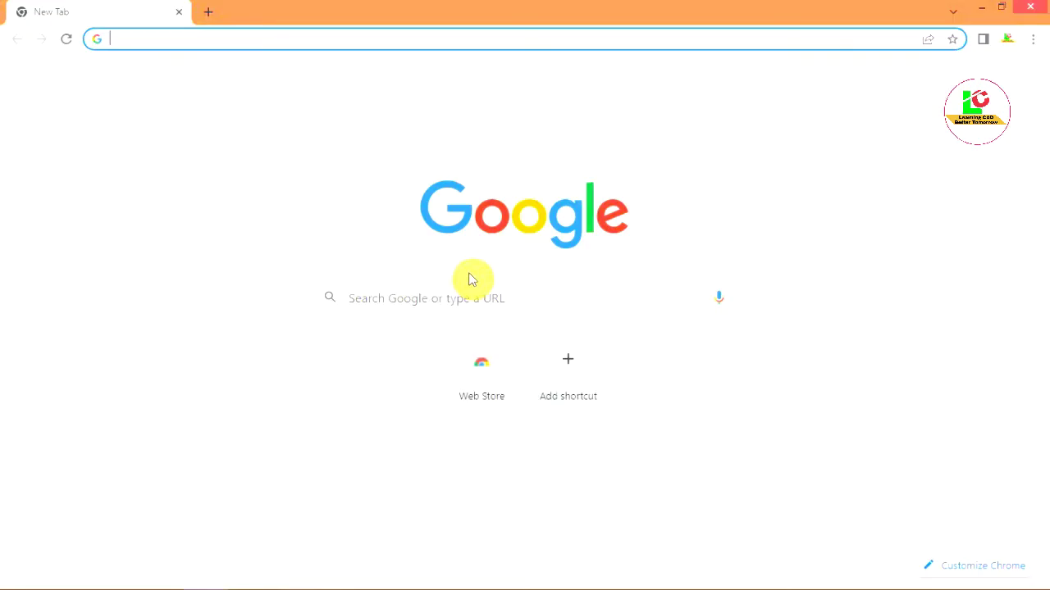
pyautogui.click(424, 298)
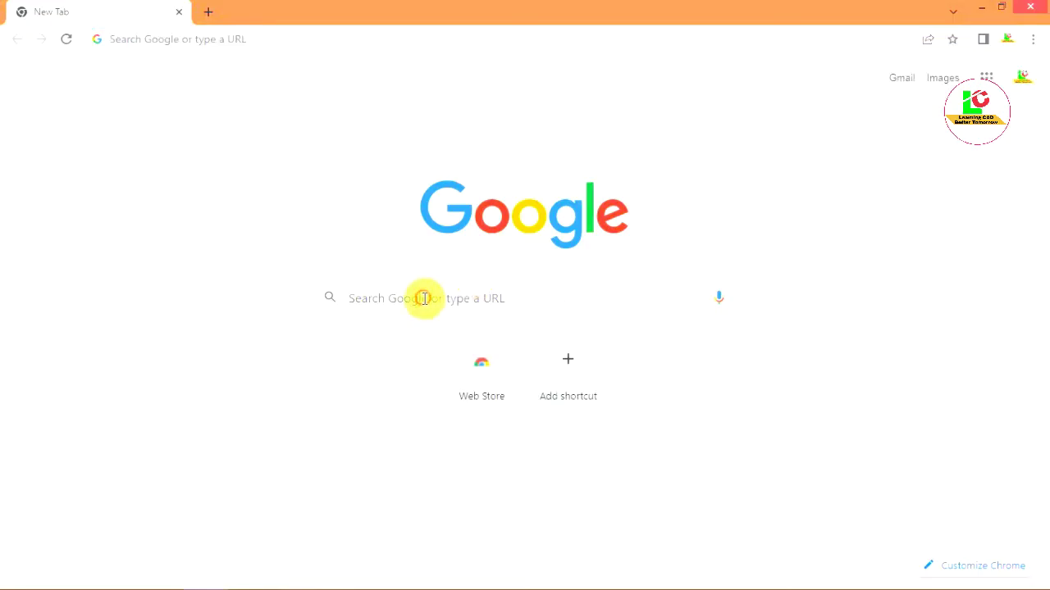
pyautogui.click(424, 298)
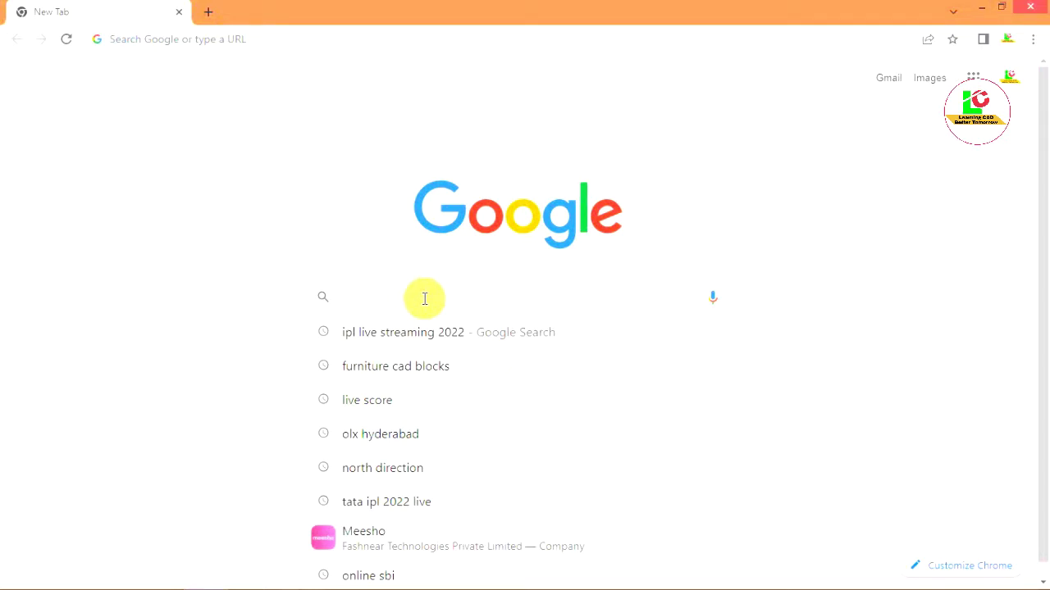
pyautogui.write('furniture')
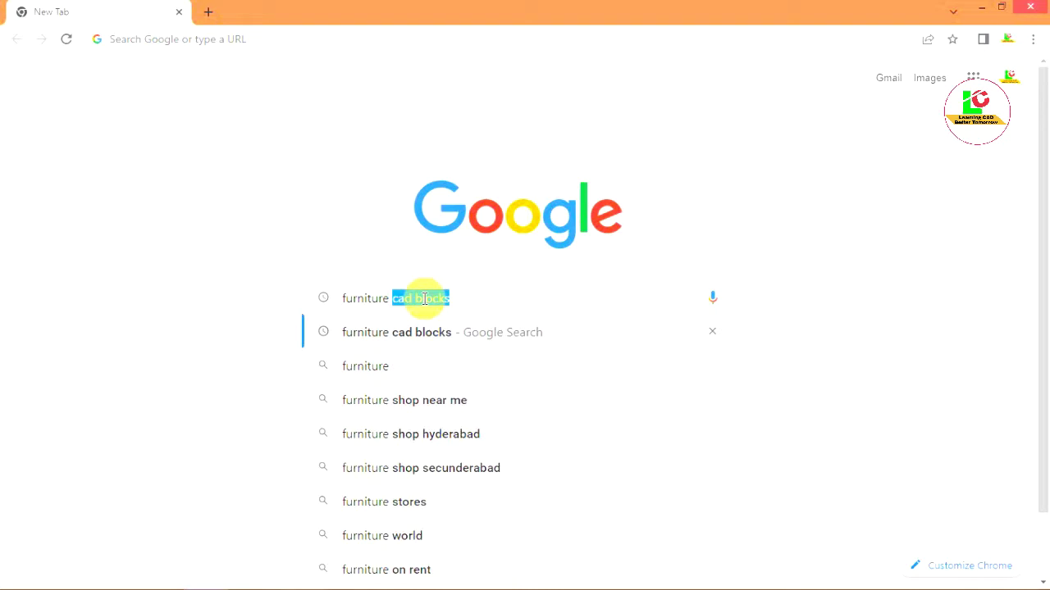
pyautogui.press('Return')
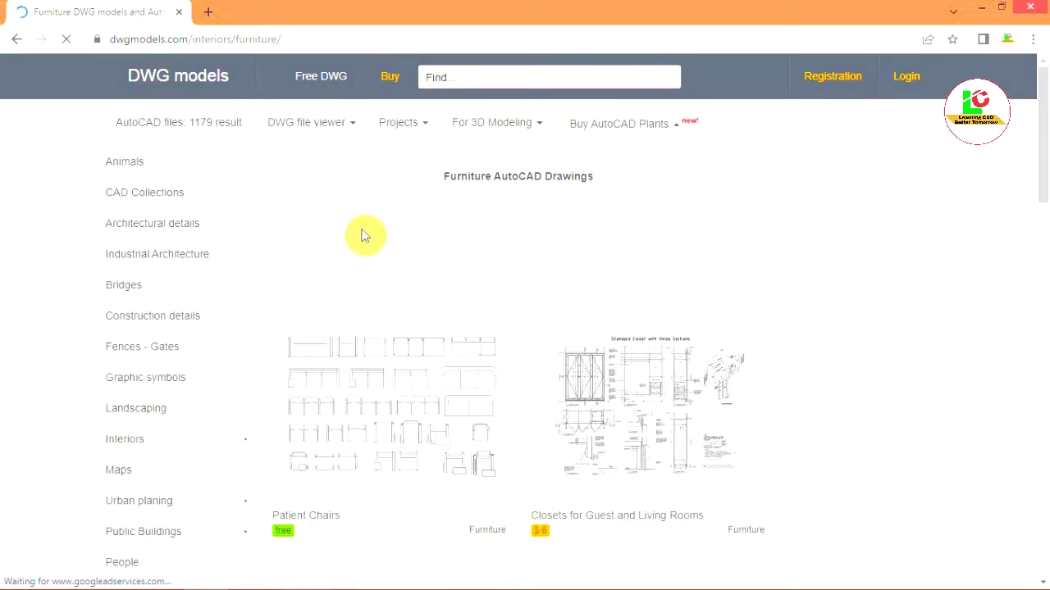
pyautogui.scroll(-2, 525, 349)
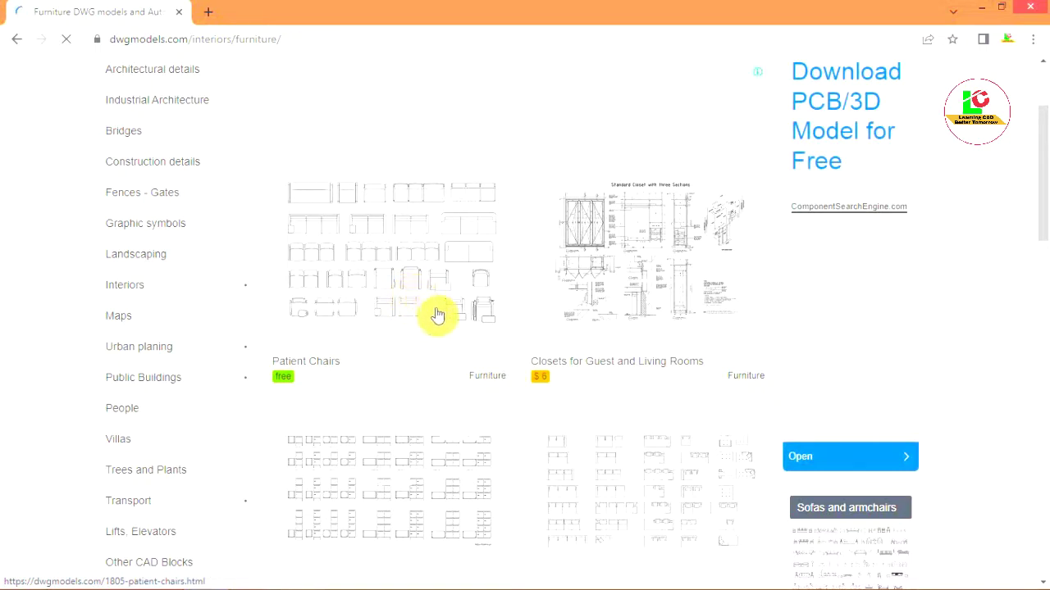
pyautogui.scroll(-1, 435, 381)
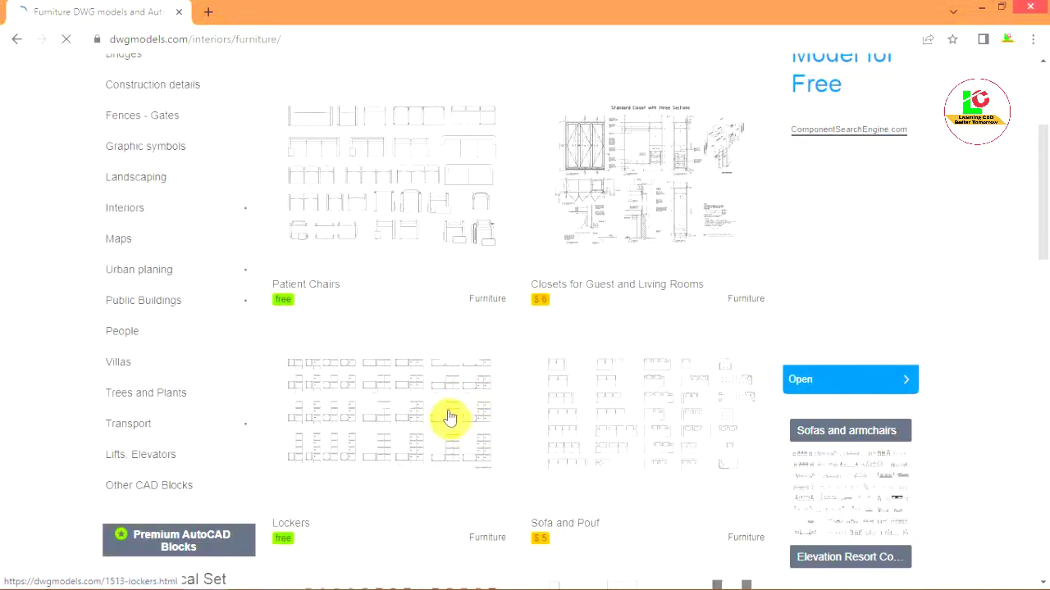
pyautogui.scroll(1, 415, 386)
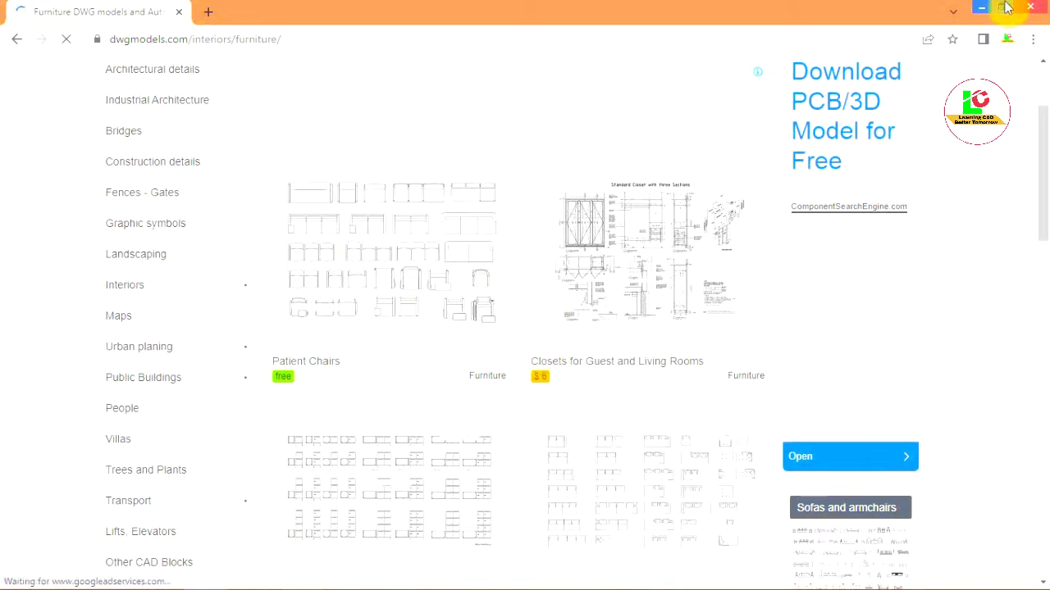
pyautogui.click(980, 9)
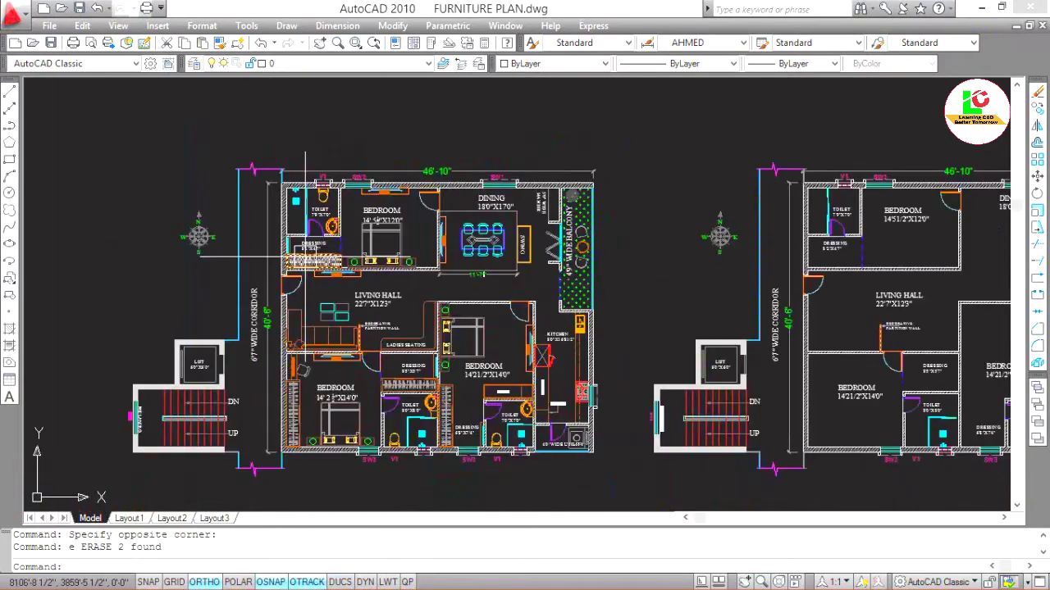
# Zoom in on the furnished left plan's upper bedroom to frame the bed.
pyautogui.scroll(-2, 492, 328)
pyautogui.scroll(4, 771, 275)
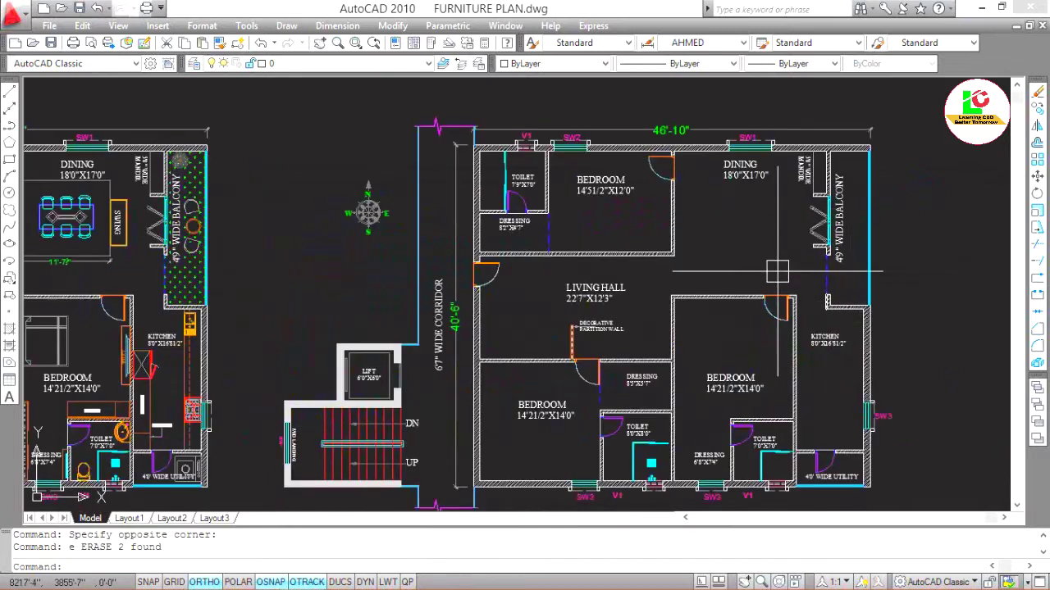
pyautogui.scroll(-2, 778, 271)
pyautogui.scroll(2, 612, 219)
pyautogui.scroll(-2, 415, 266)
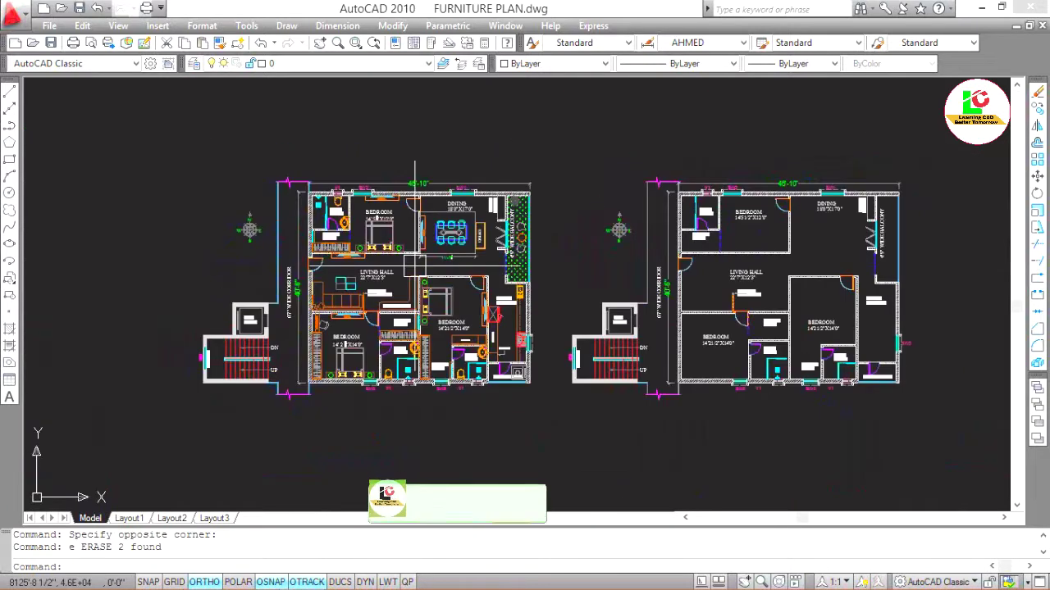
pyautogui.scroll(2, 415, 266)
pyautogui.scroll(2, 211, 273)
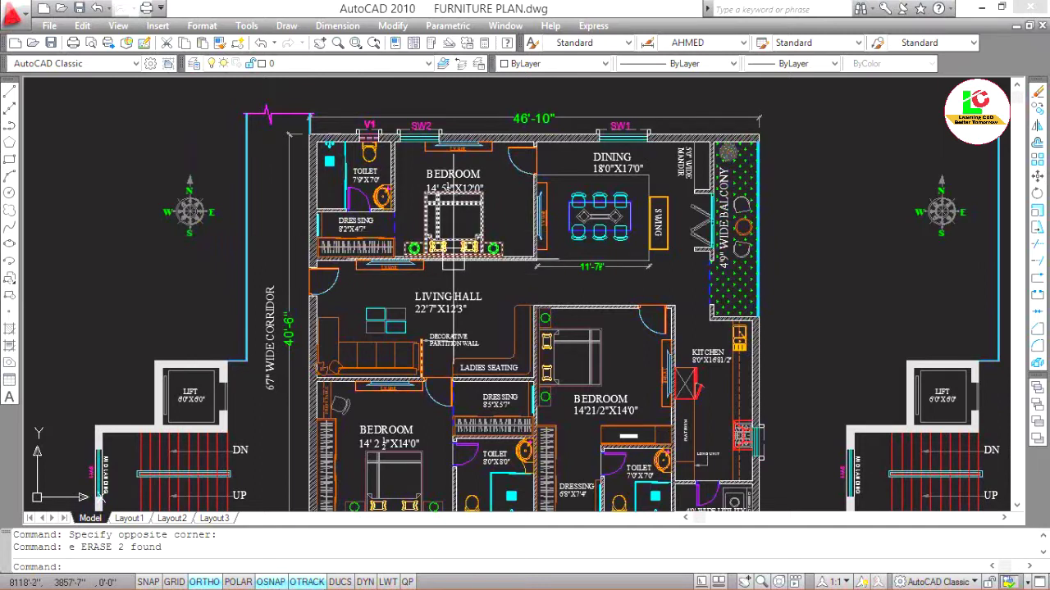
pyautogui.scroll(-3, 457, 273)
pyautogui.scroll(5, 409, 401)
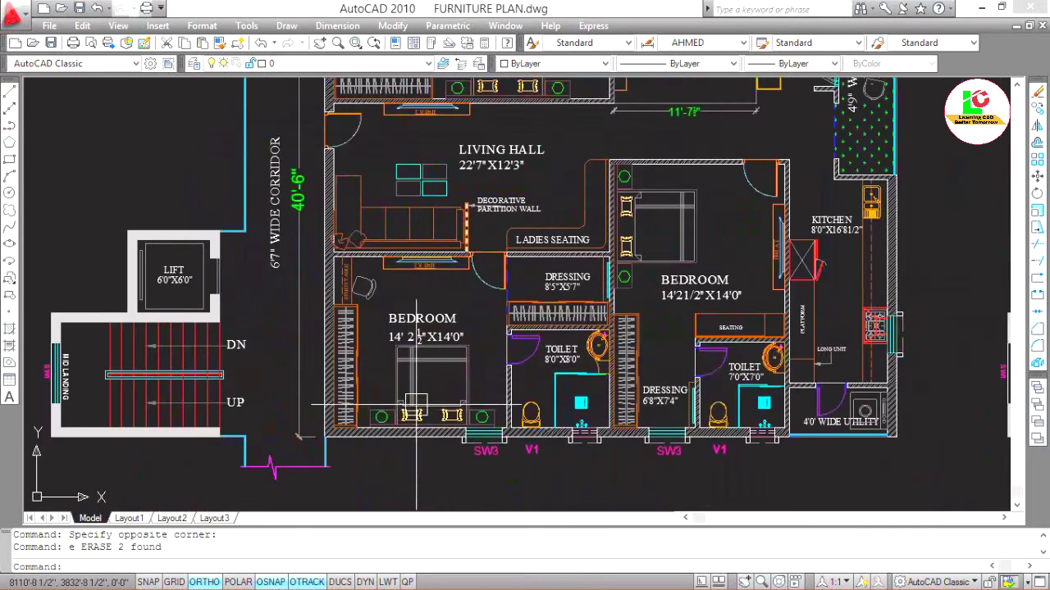
pyautogui.scroll(-2, 409, 399)
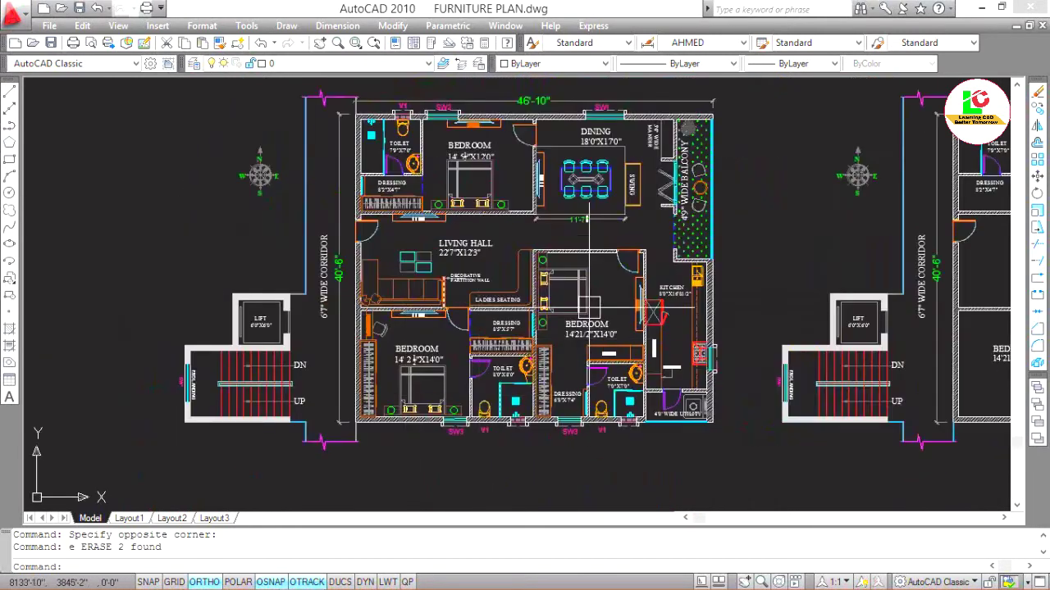
pyautogui.scroll(3, 582, 302)
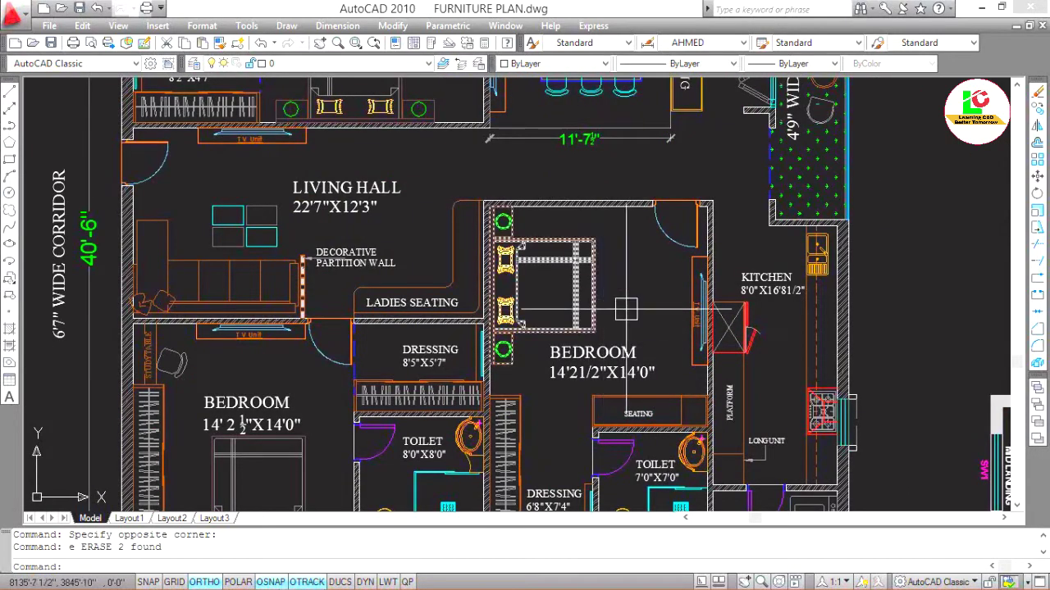
pyautogui.scroll(-1, 601, 320)
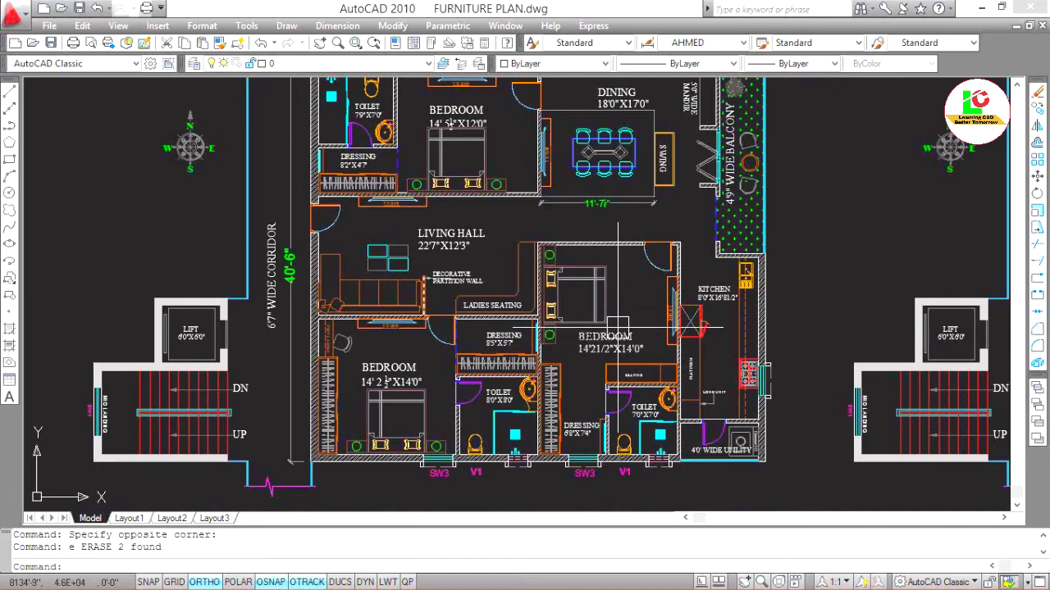
pyautogui.scroll(-1, 620, 325)
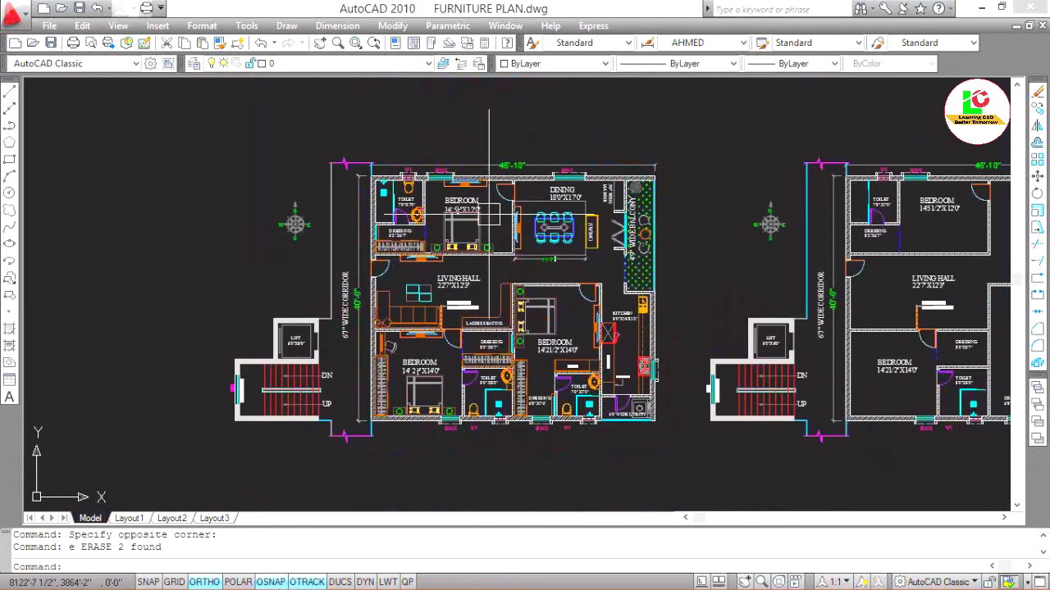
pyautogui.scroll(2, 467, 238)
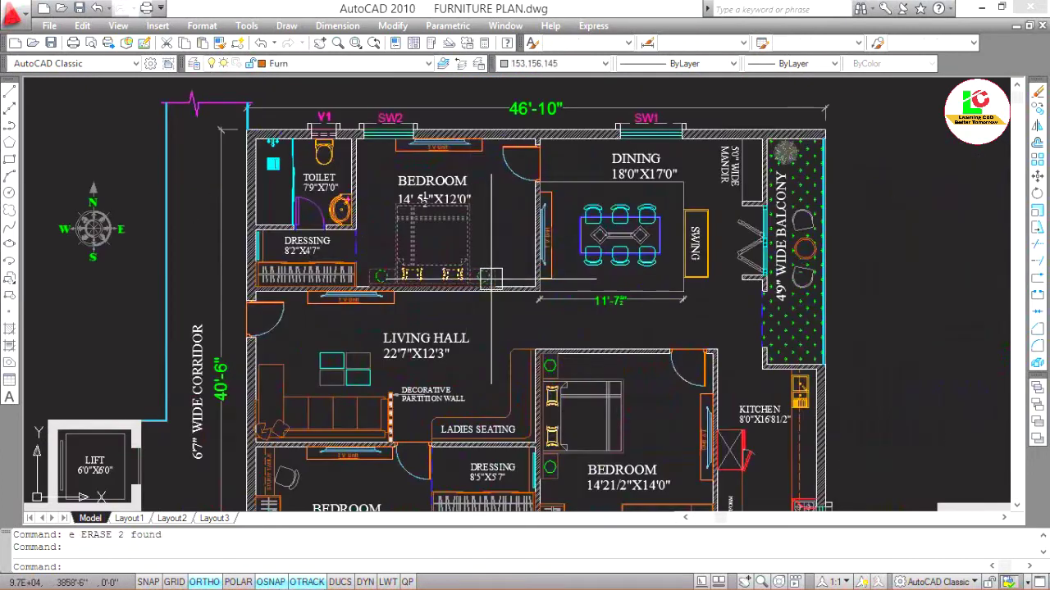
# Copy the bed from its wall midpoint to the matching wall midpoint in the right plan's upper bedroom.
pyautogui.write('co')
pyautogui.press('Return')
pyautogui.scroll(2, 406, 295)
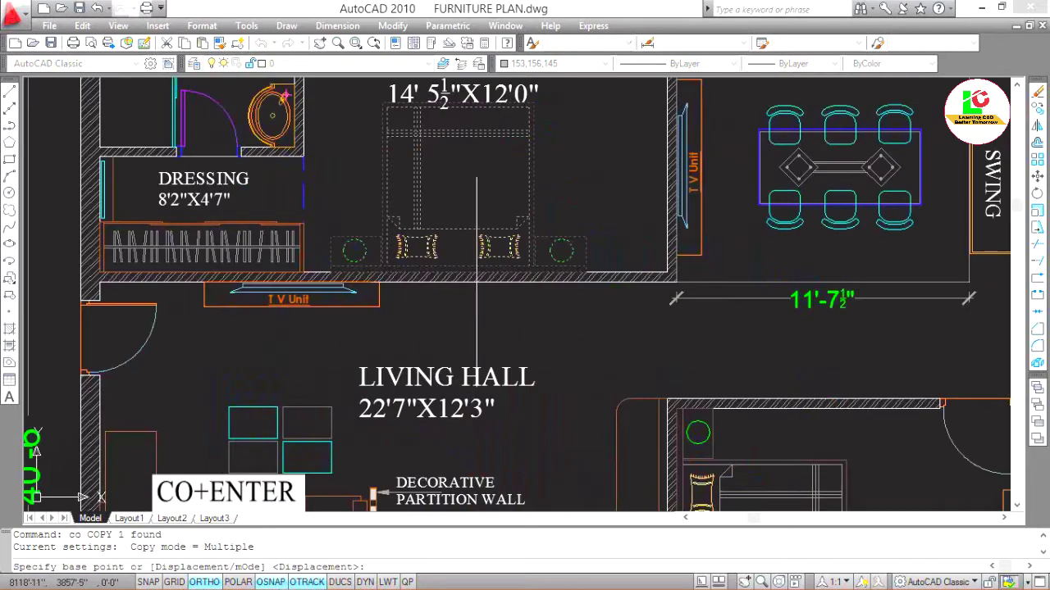
pyautogui.click(458, 273)
pyautogui.scroll(-3, 443, 385)
pyautogui.scroll(-3, 492, 295)
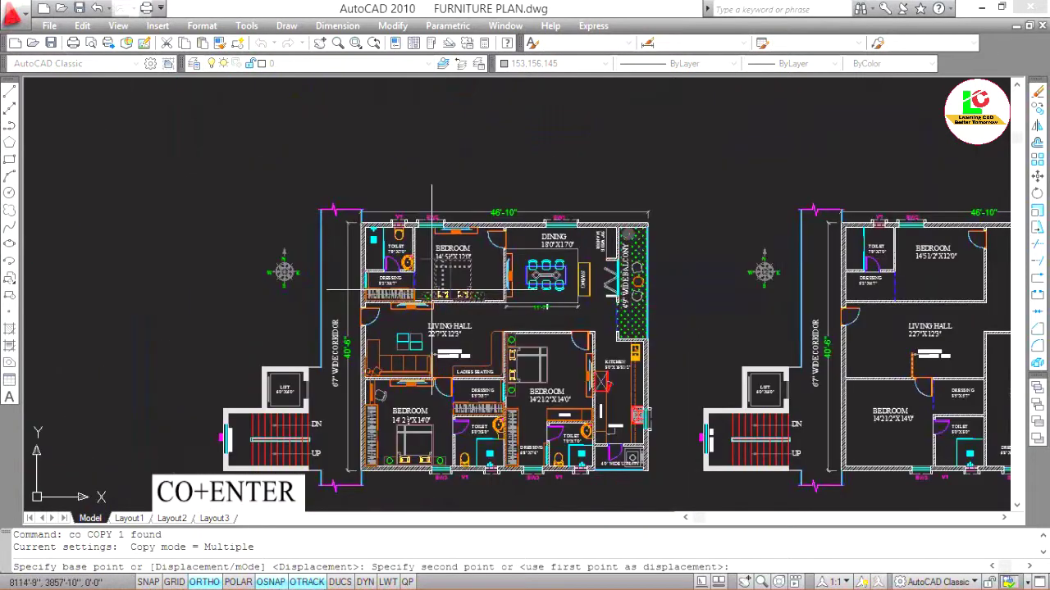
pyautogui.scroll(-4, 602, 300)
pyautogui.scroll(3, 599, 297)
pyautogui.scroll(1, 656, 293)
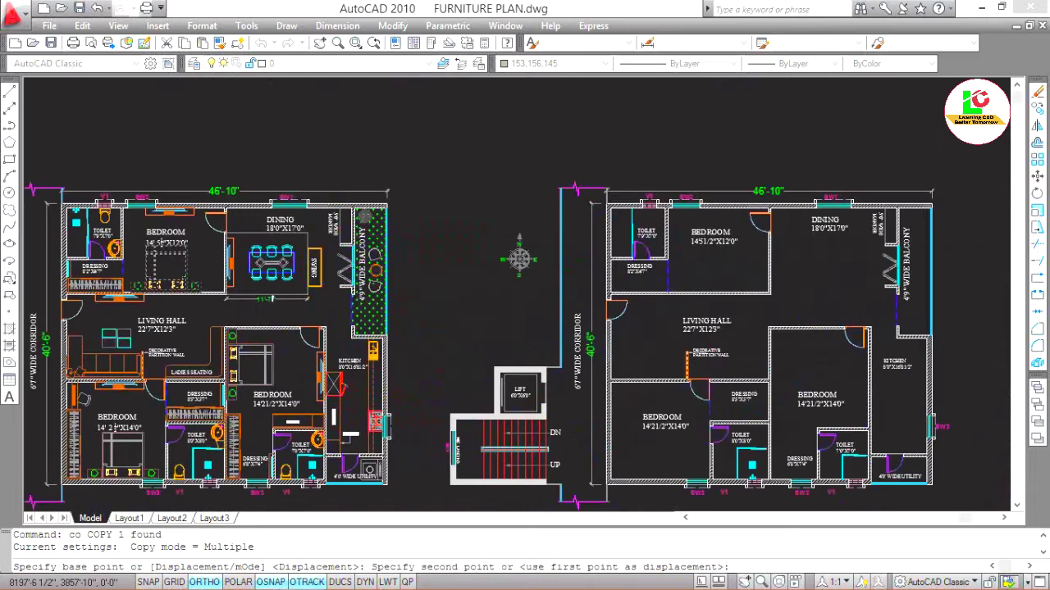
pyautogui.scroll(5, 710, 289)
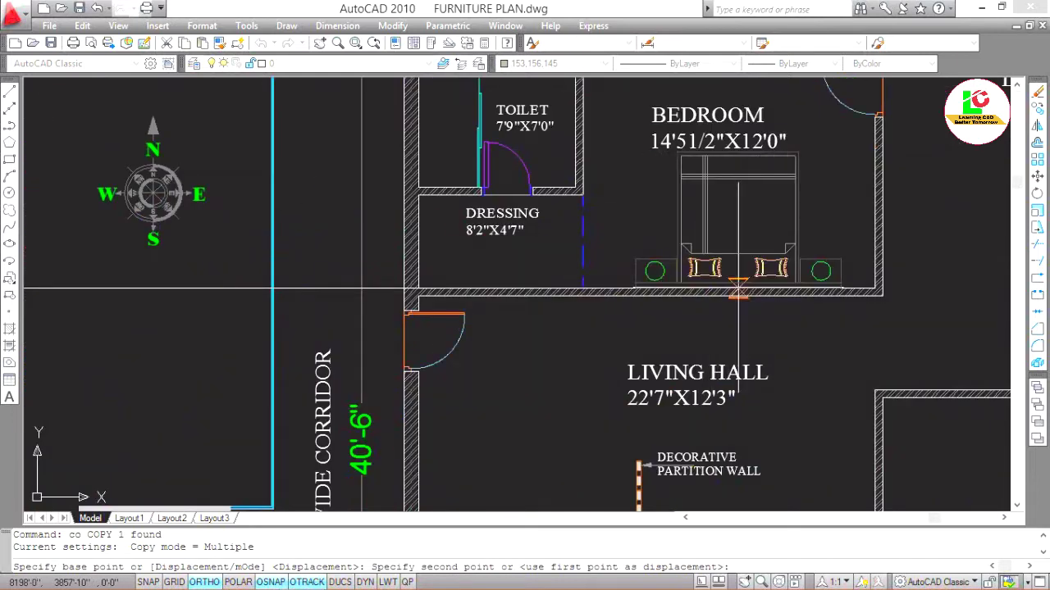
pyautogui.click(738, 289)
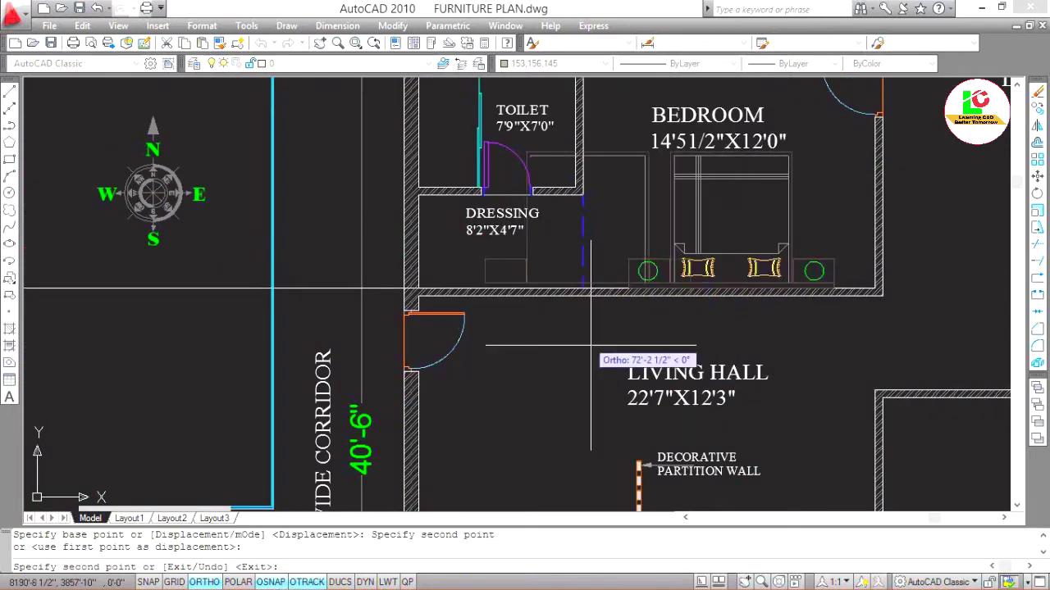
pyautogui.press('Escape')
pyautogui.scroll(-2, 607, 354)
pyautogui.scroll(-2, 702, 263)
pyautogui.scroll(-2, 713, 271)
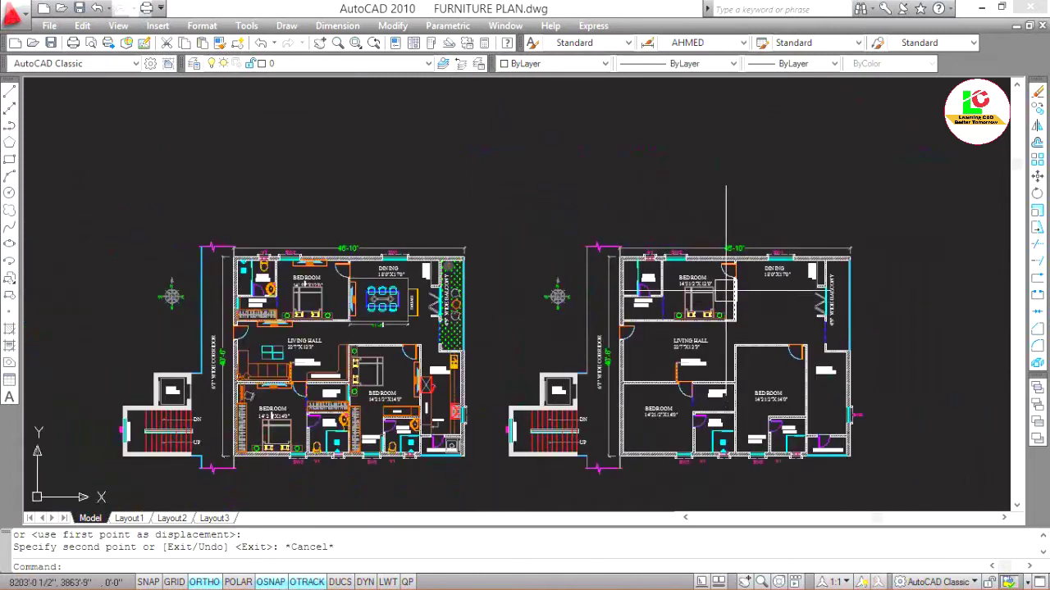
pyautogui.scroll(2, 721, 281)
pyautogui.scroll(3, 699, 297)
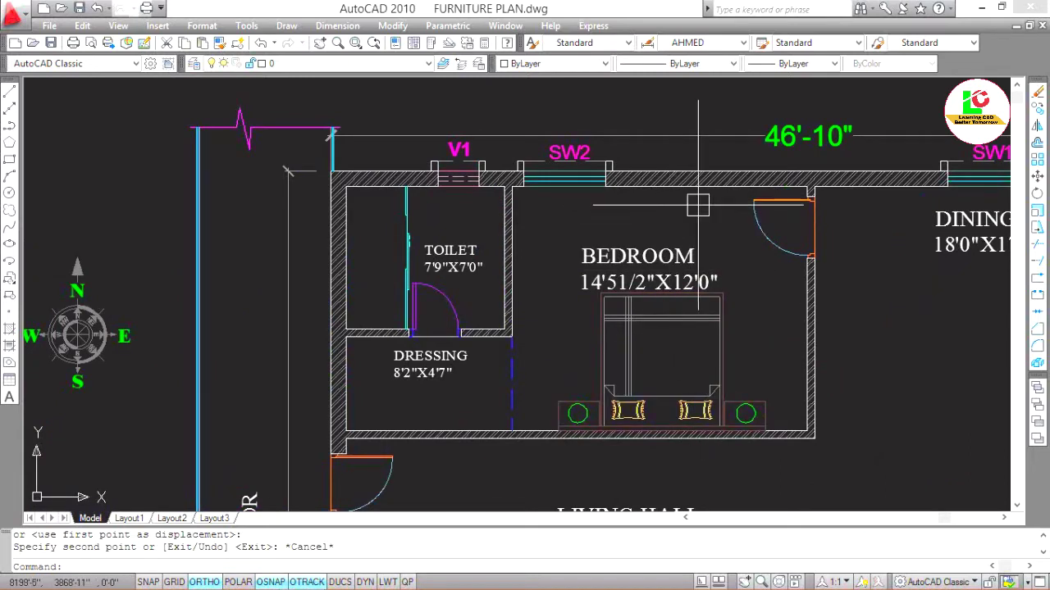
pyautogui.scroll(-5, 675, 212)
pyautogui.scroll(2, 83, 246)
pyautogui.scroll(3, 83, 246)
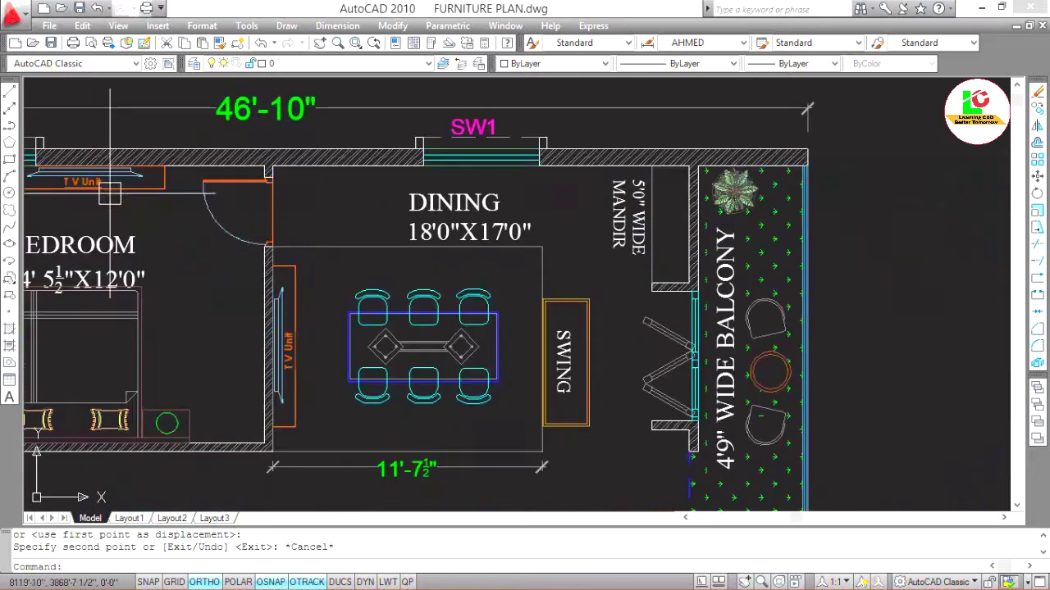
pyautogui.scroll(2, 184, 353)
pyautogui.scroll(2, 185, 353)
pyautogui.scroll(1, 415, 210)
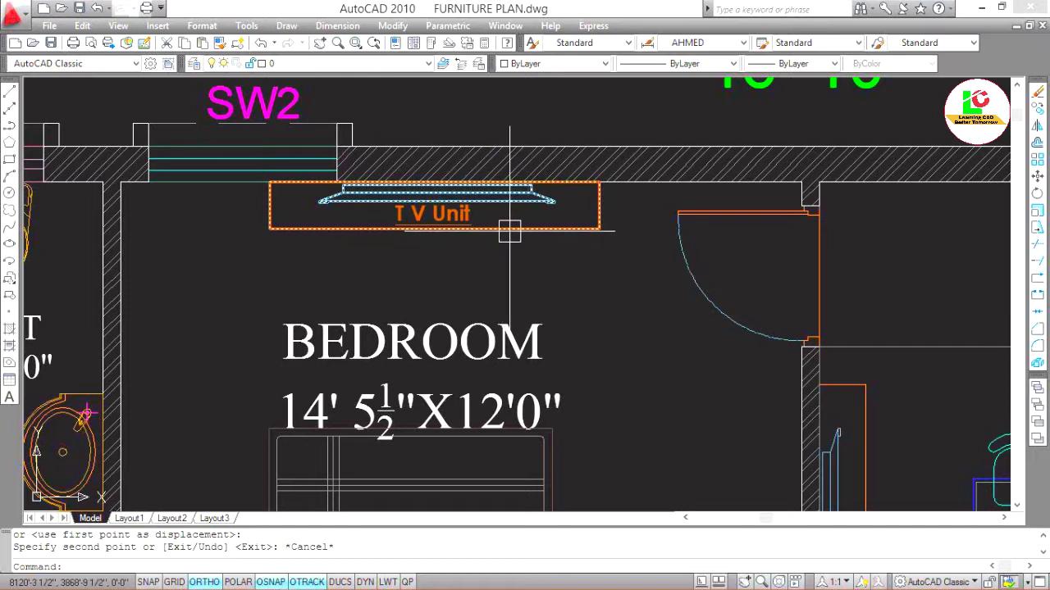
# Copy the left bedroom's TV unit to the top wall beneath window SW2 in the right plan.
pyautogui.press('Escape')
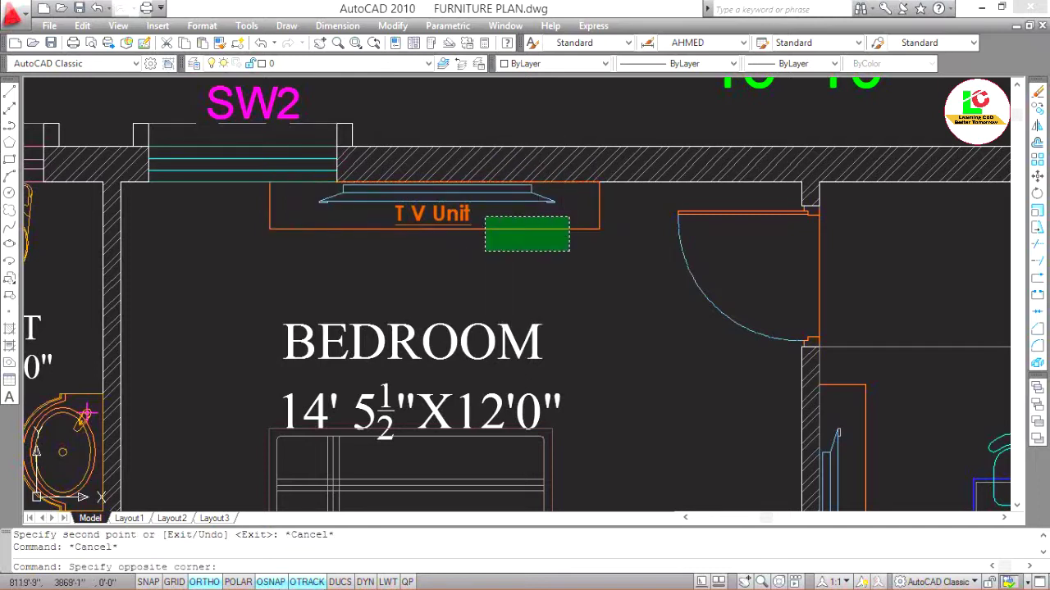
pyautogui.click(484, 216)
pyautogui.write('co')
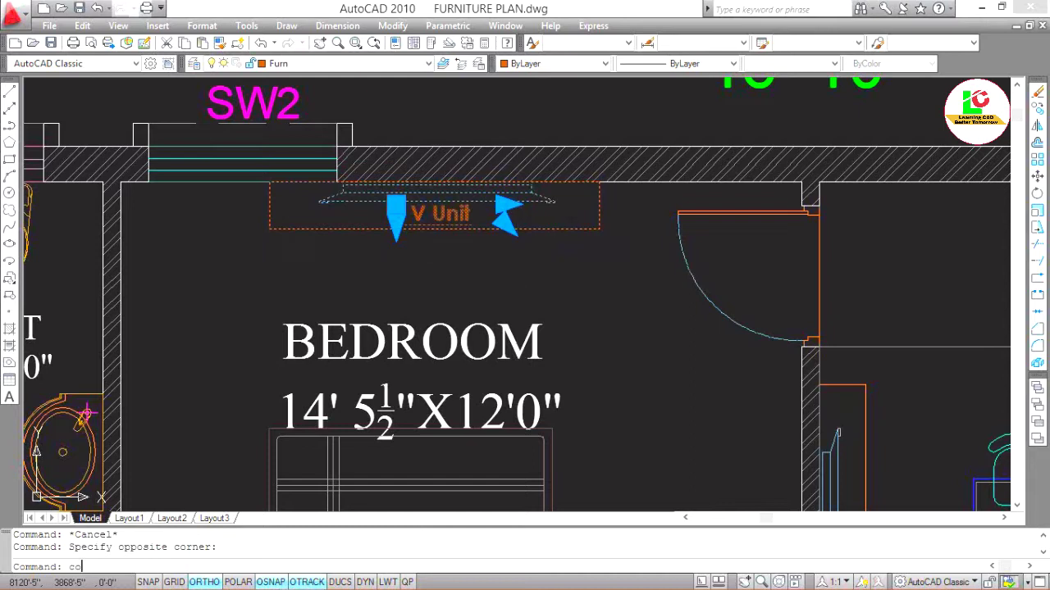
pyautogui.press('Return')
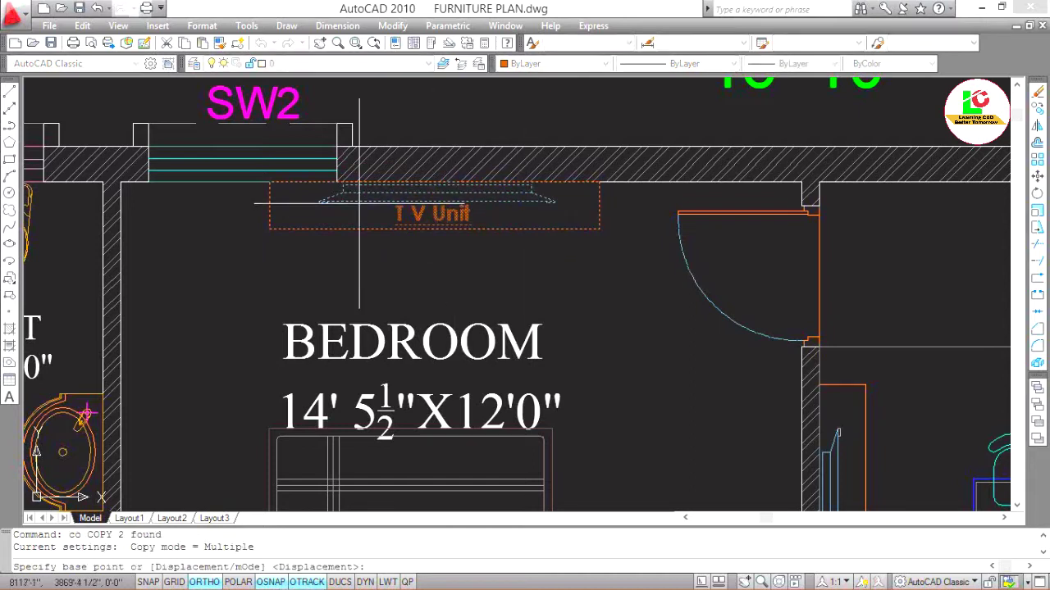
pyautogui.scroll(1, 333, 173)
pyautogui.click(340, 185)
pyautogui.scroll(-2, 468, 235)
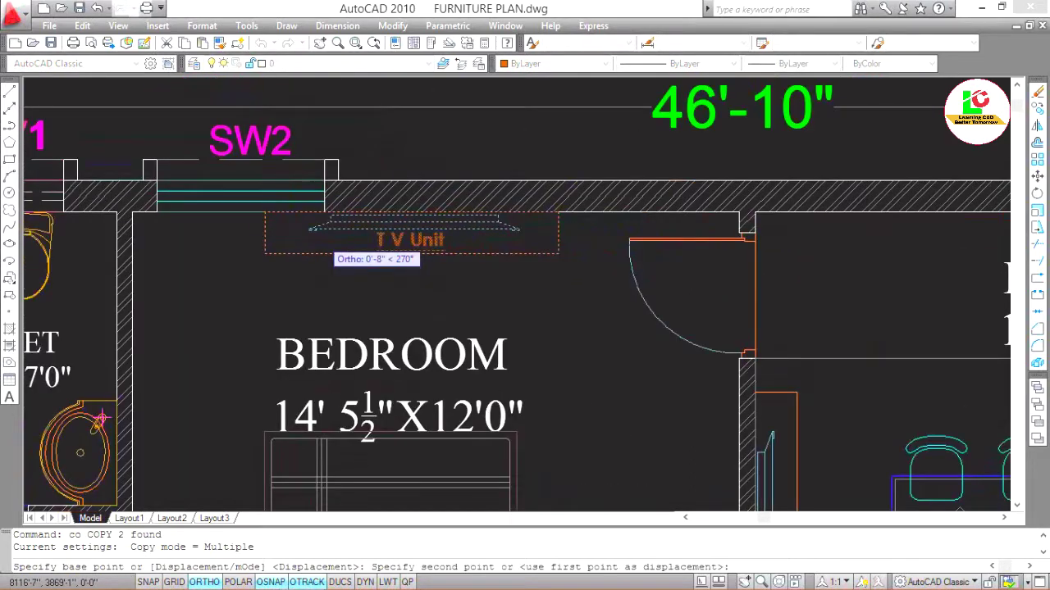
pyautogui.scroll(-2, 446, 261)
pyautogui.scroll(-2, 575, 262)
pyautogui.scroll(1, 703, 263)
pyautogui.scroll(3, 328, 271)
pyautogui.scroll(2, 672, 263)
pyautogui.scroll(3, 669, 262)
pyautogui.click(673, 246)
pyautogui.scroll(-2, 542, 293)
pyautogui.scroll(1, 694, 304)
pyautogui.press('Escape')
pyautogui.write('dal')
pyautogui.press('Return')
pyautogui.click(691, 292)
pyautogui.click(694, 302)
pyautogui.scroll(2, 689, 304)
pyautogui.scroll(1, 664, 306)
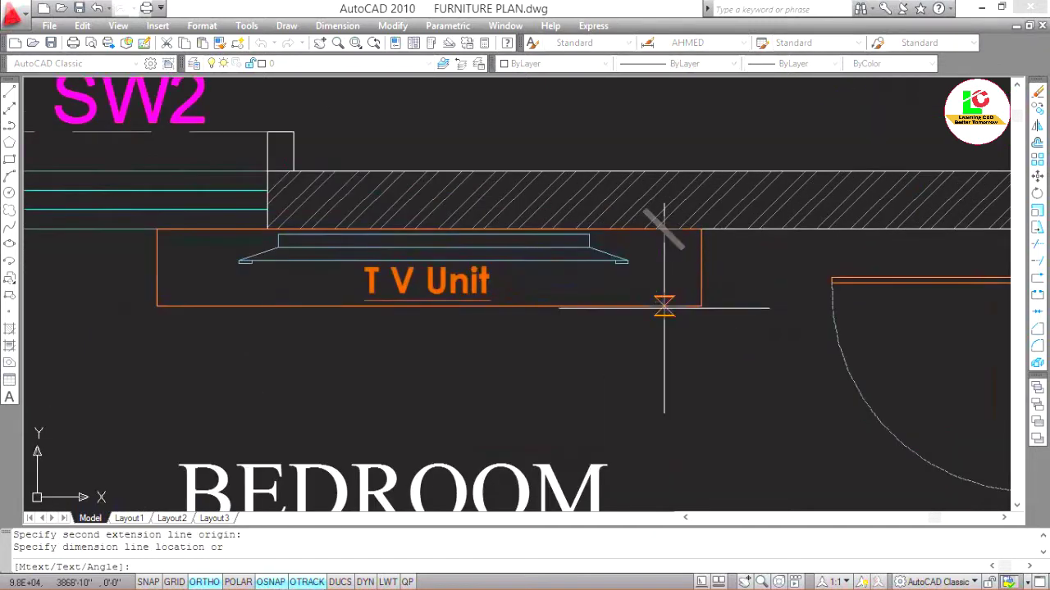
pyautogui.press('Escape')
pyautogui.write('dli')
pyautogui.press('Return')
pyautogui.press('Return')
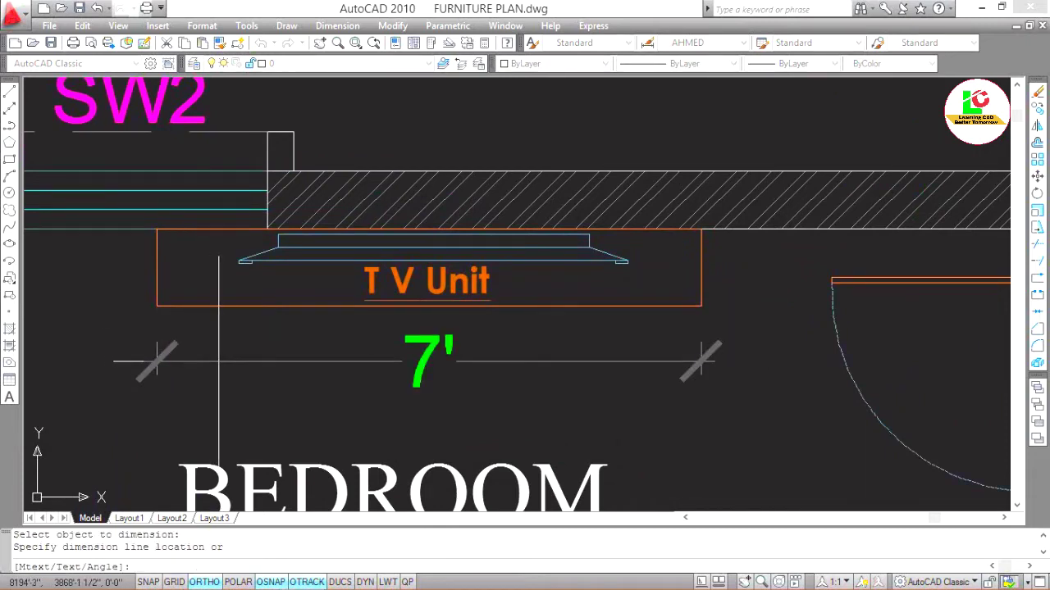
pyautogui.press('Escape')
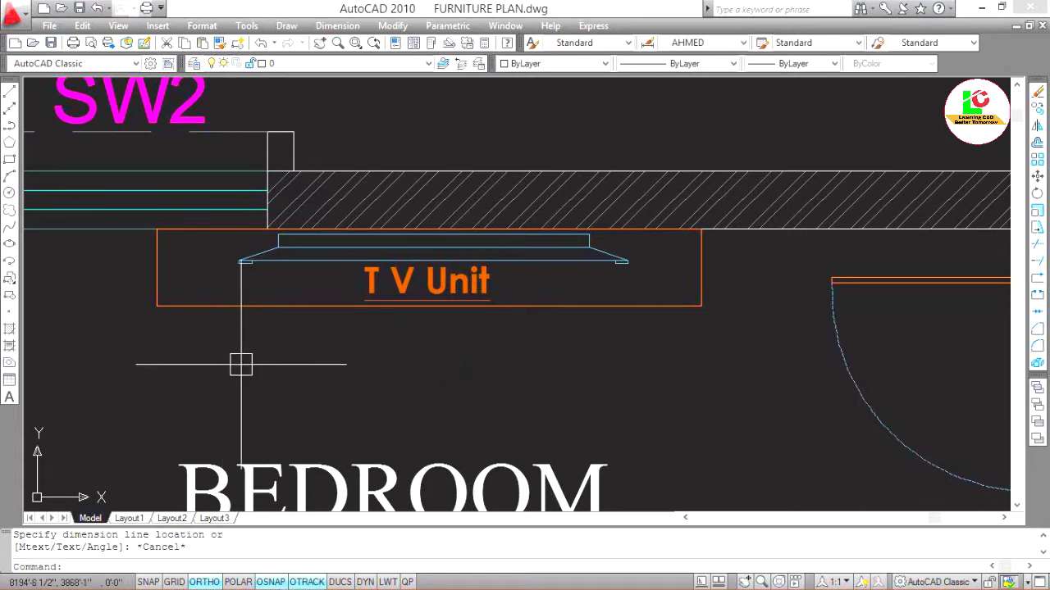
pyautogui.scroll(-2, 317, 359)
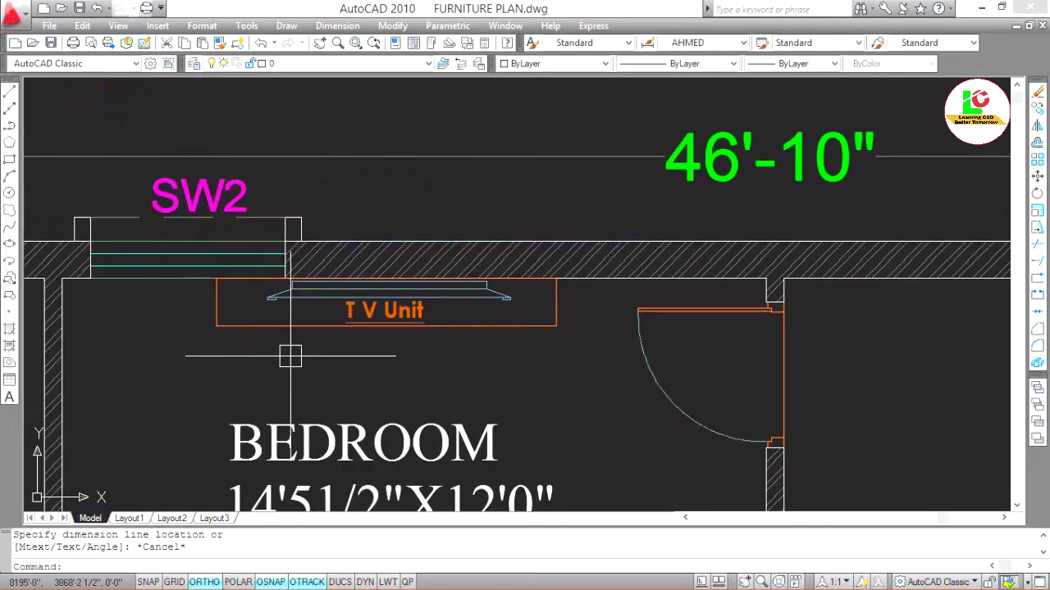
pyautogui.scroll(-3, 486, 316)
pyautogui.scroll(-3, 486, 316)
pyautogui.scroll(-2, 376, 217)
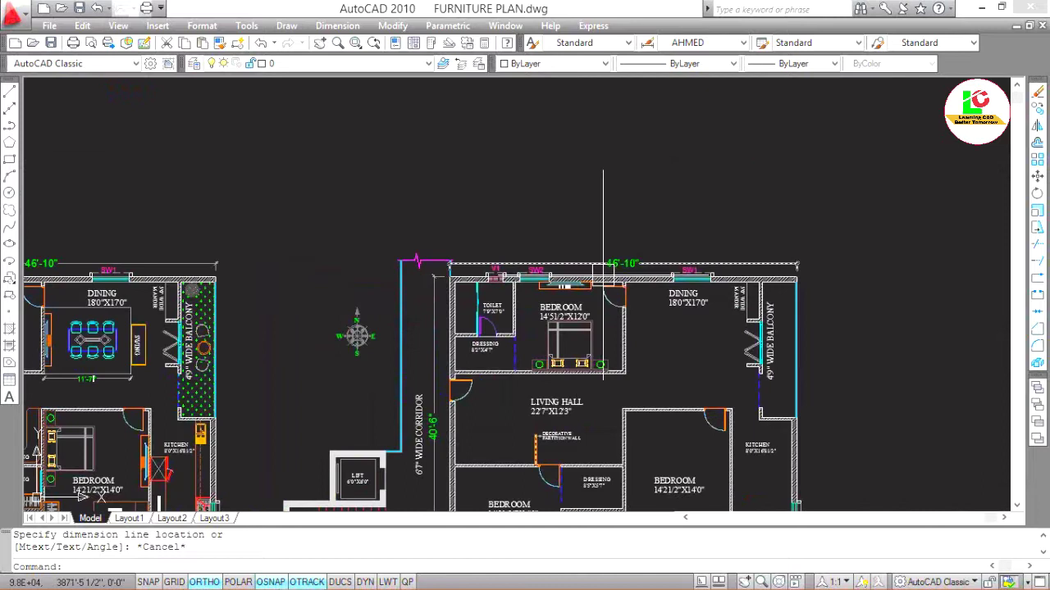
pyautogui.scroll(4, 375, 217)
pyautogui.scroll(-4, 656, 257)
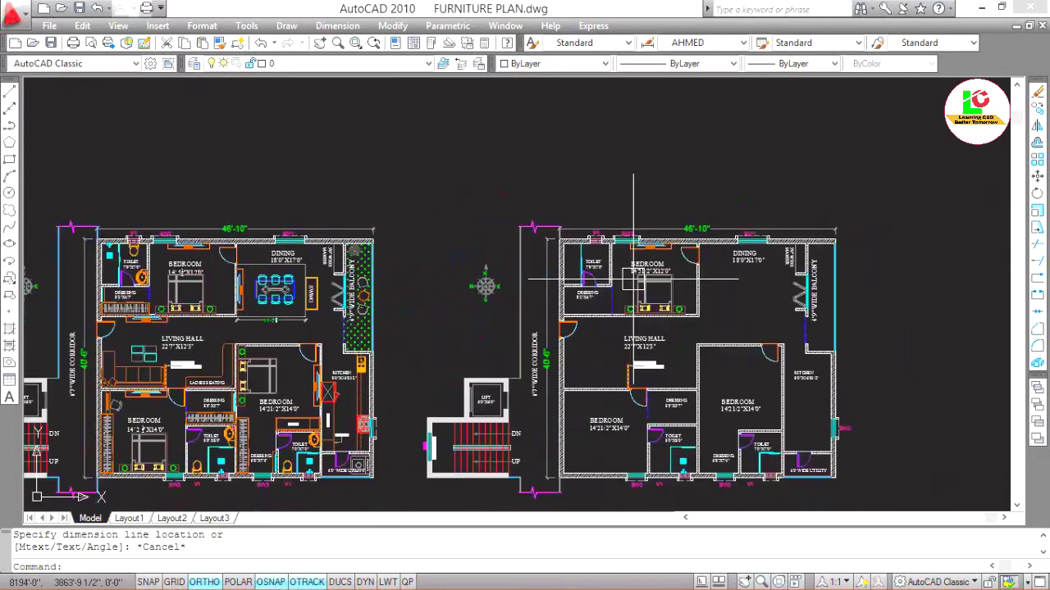
pyautogui.scroll(-2, 223, 307)
pyautogui.scroll(5, 315, 311)
pyautogui.scroll(2, 316, 312)
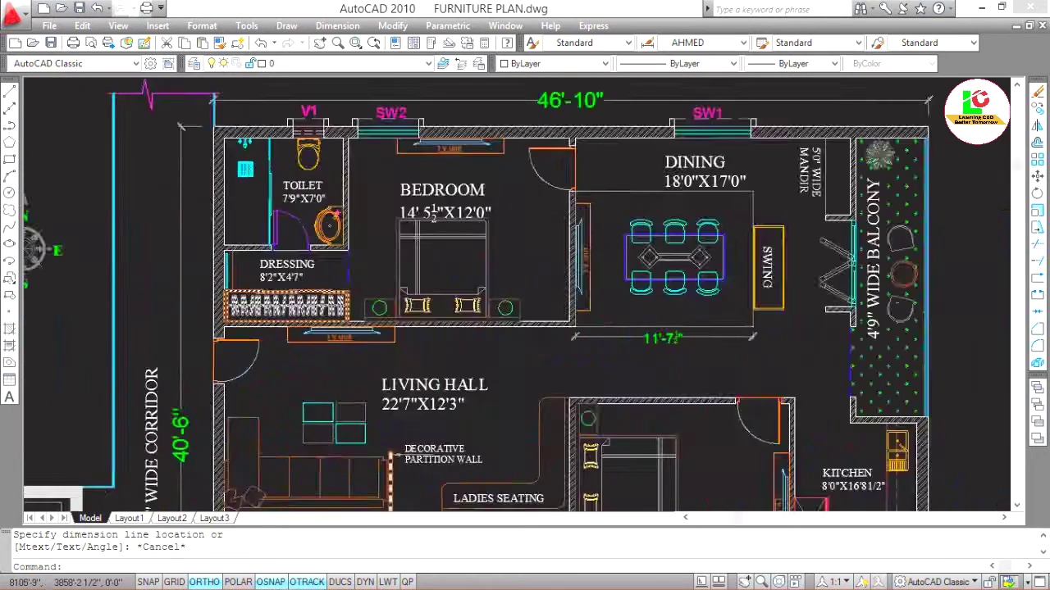
pyautogui.scroll(3, 315, 311)
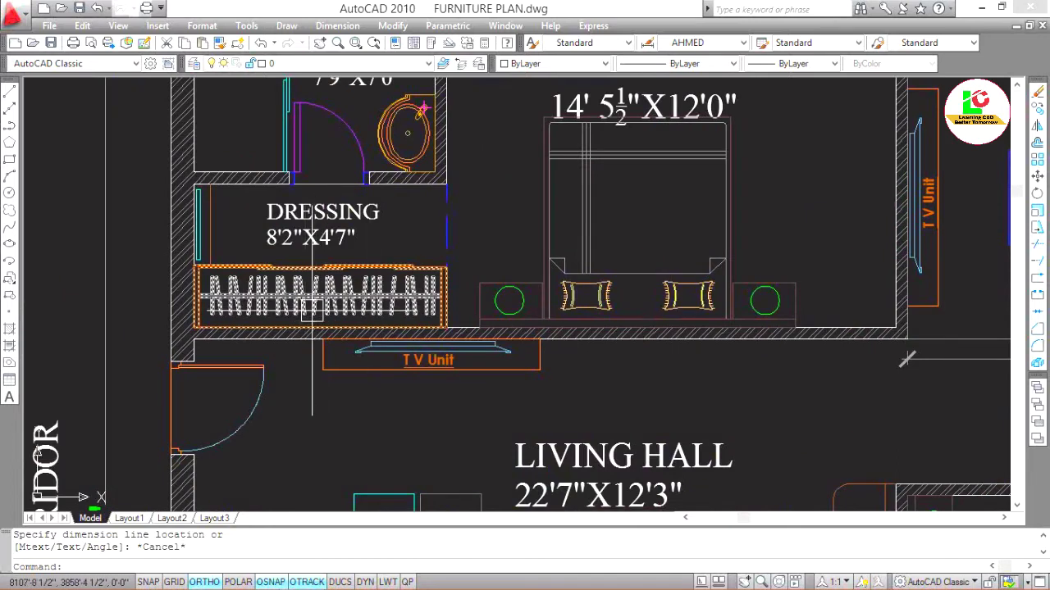
# Copy the wardrobe from the left dressing room's corner into the right plan's 8'2"X4'7" dressing room.
pyautogui.click(301, 314)
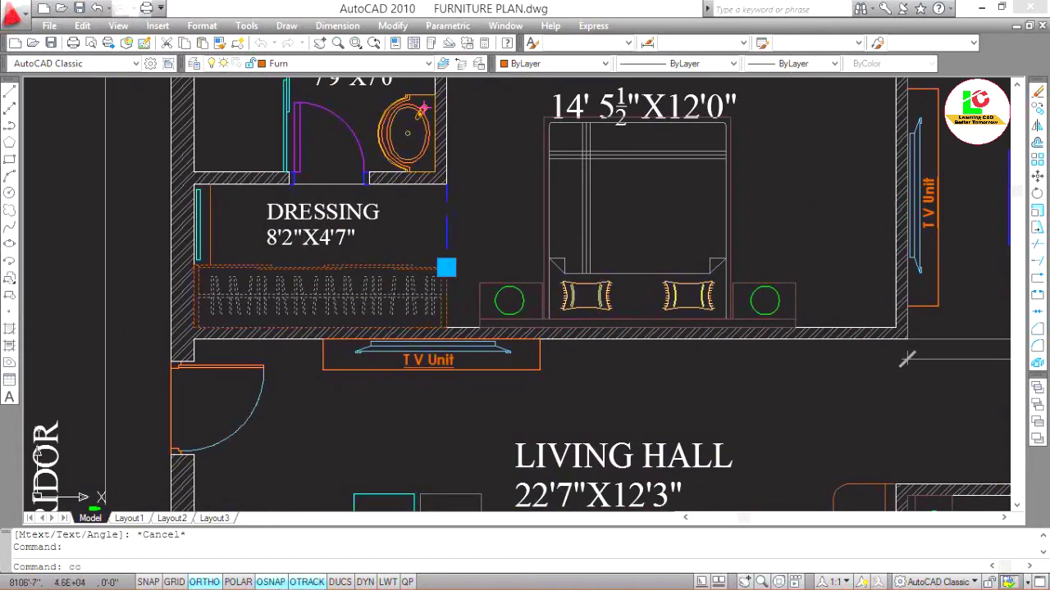
pyautogui.press('Return')
pyautogui.scroll(2, 168, 334)
pyautogui.scroll(2, 228, 434)
pyautogui.click(241, 437)
pyautogui.scroll(-3, 213, 418)
pyautogui.scroll(-3, 173, 361)
pyautogui.scroll(-2, 172, 361)
pyautogui.scroll(2, 457, 298)
pyautogui.scroll(2, 575, 312)
pyautogui.scroll(3, 507, 329)
pyautogui.scroll(2, 507, 329)
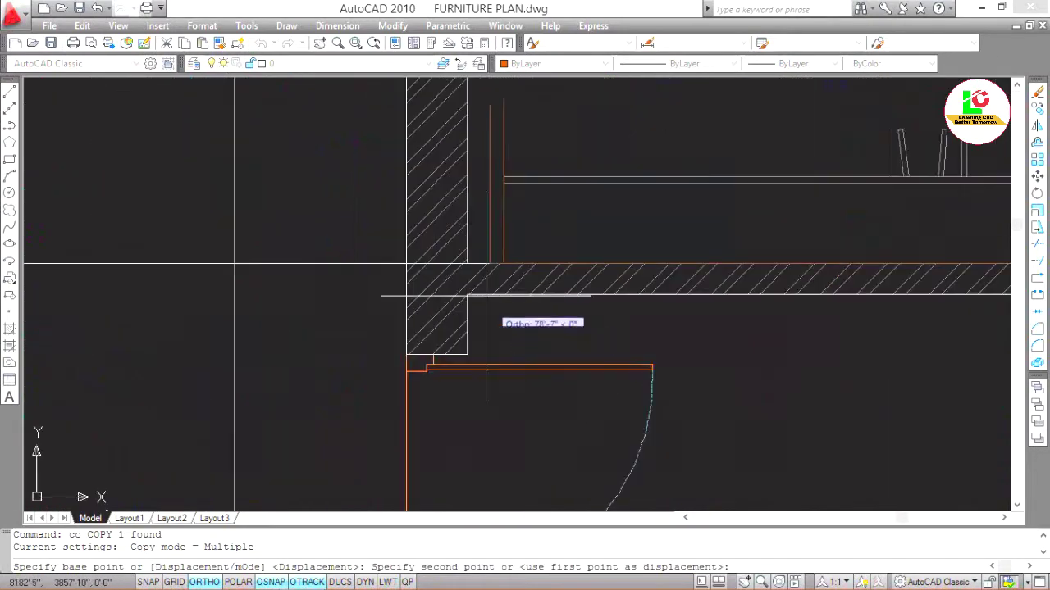
pyautogui.click(464, 262)
pyautogui.scroll(-4, 386, 361)
pyautogui.press('Escape')
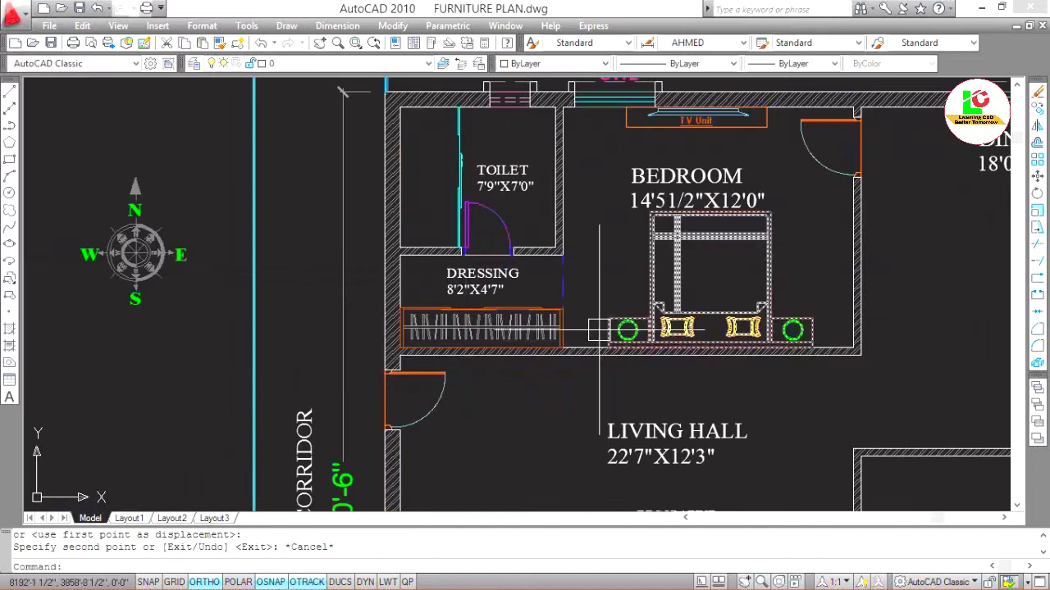
# Select the thin cyan fitting on the left wall of the furnished dressing room.
pyautogui.scroll(-2, 525, 263)
pyautogui.scroll(-2, 460, 214)
pyautogui.scroll(3, 557, 292)
pyautogui.scroll(2, 557, 292)
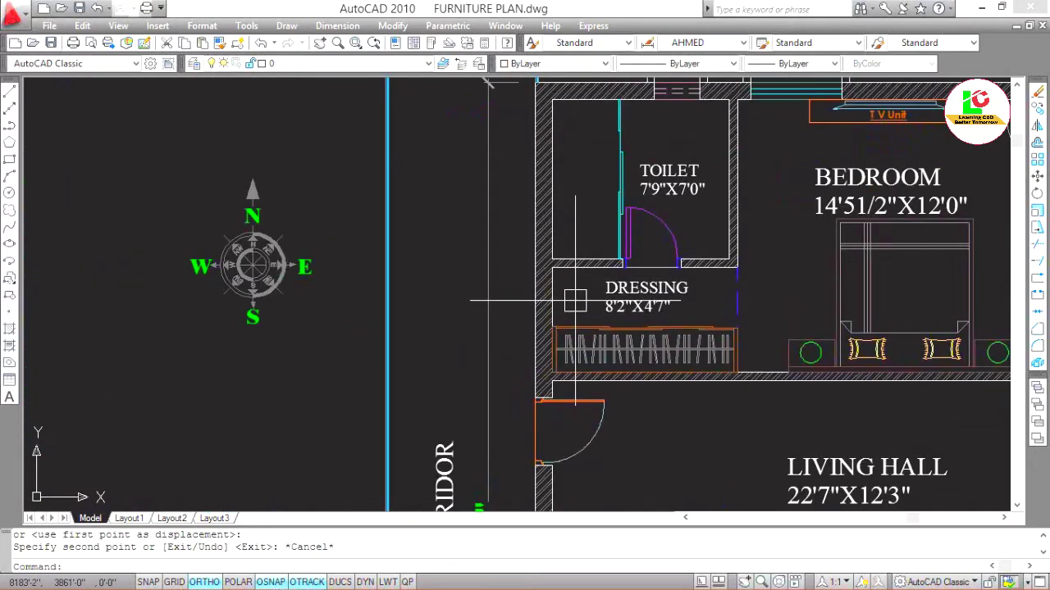
pyautogui.scroll(-4, 589, 288)
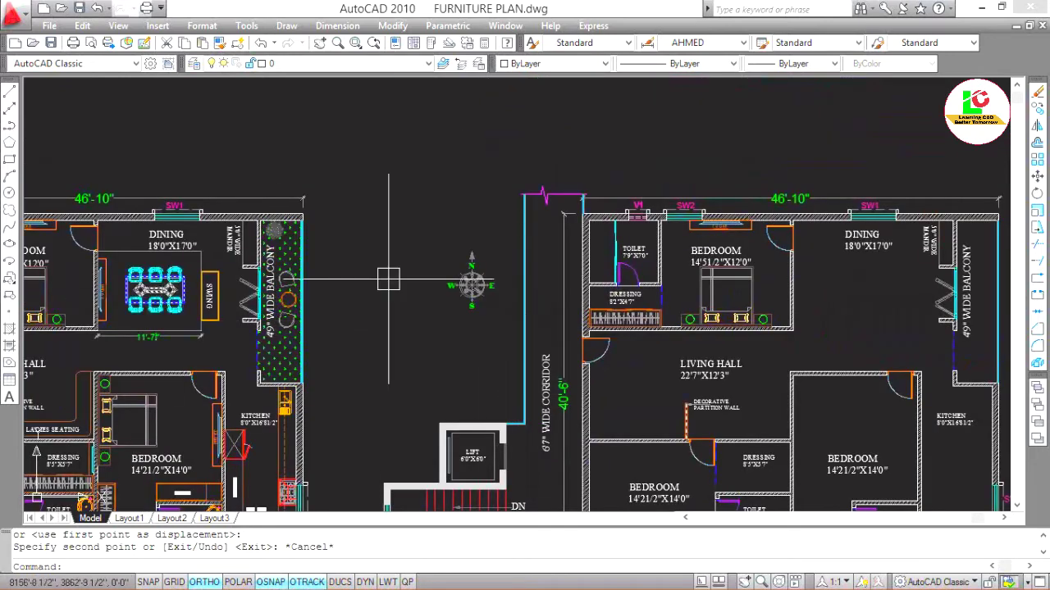
pyautogui.scroll(-3, 579, 266)
pyautogui.scroll(3, 296, 243)
pyautogui.scroll(2, 296, 242)
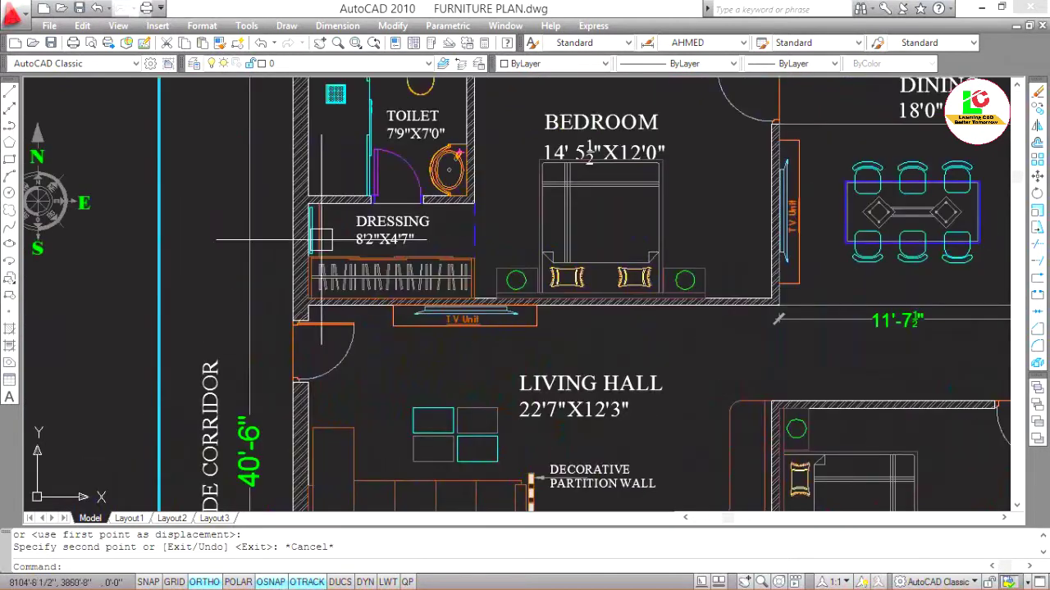
pyautogui.scroll(2, 295, 242)
pyautogui.scroll(3, 296, 243)
pyautogui.click(308, 256)
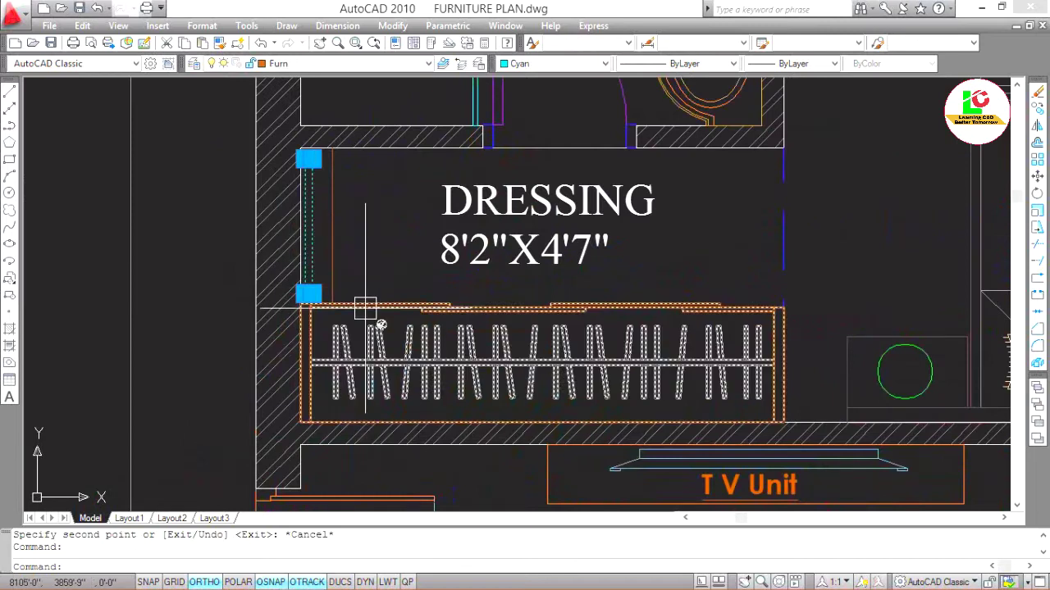
# Start copying the selected cyan fitting, then cancel so another dressing-room piece can be added.
pyautogui.write('co')
pyautogui.press('Return')
pyautogui.scroll(2, 320, 262)
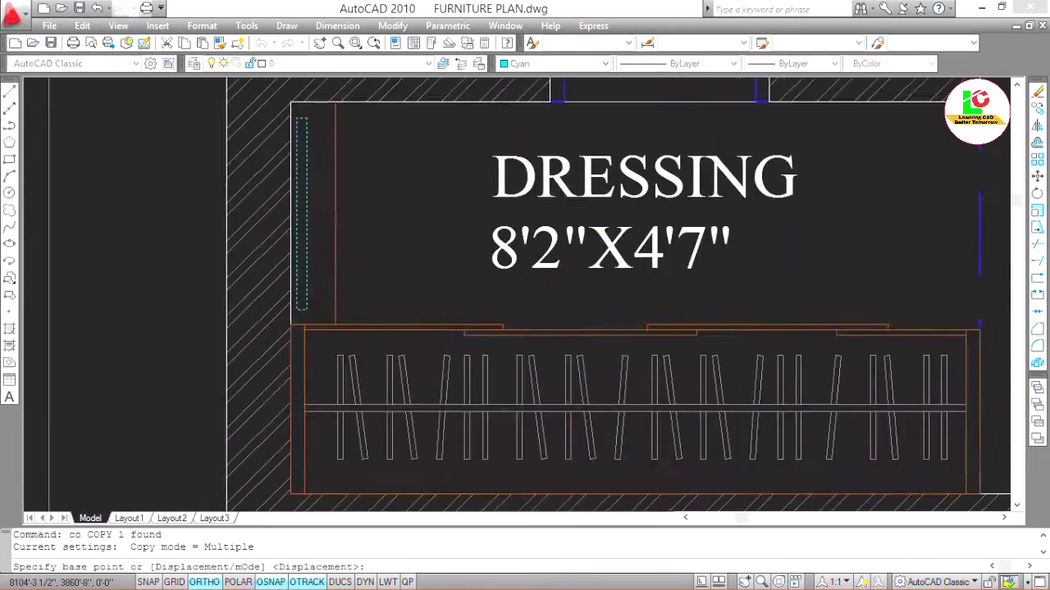
pyautogui.scroll(2, 298, 258)
pyautogui.press('Escape')
# Copy both dressing-room pieces from the inner corner to the matching corner in the right plan.
pyautogui.write('co')
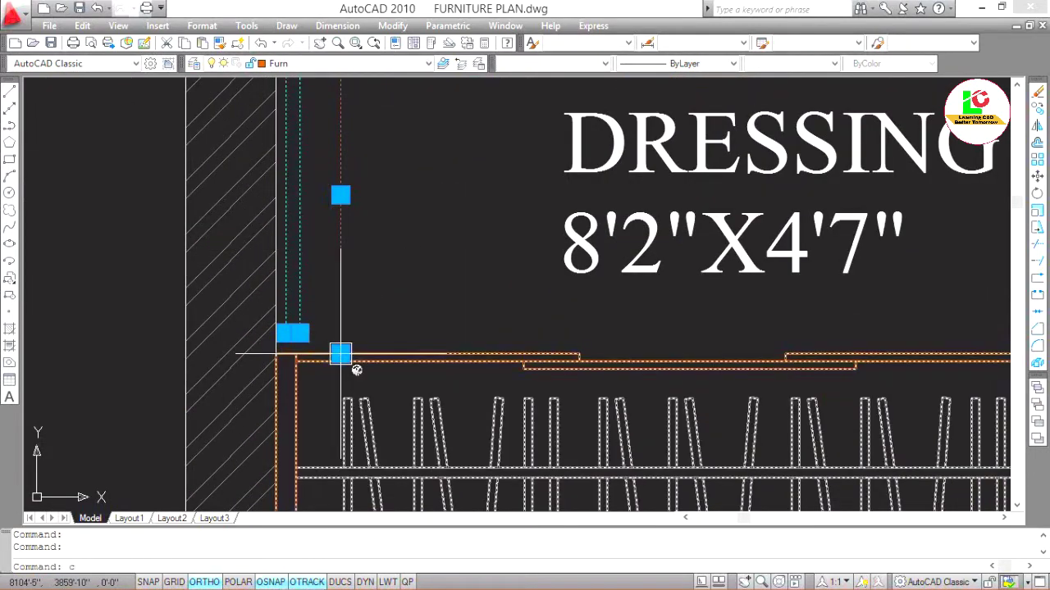
pyautogui.press('Return')
pyautogui.scroll(-2, 351, 361)
pyautogui.scroll(2, 297, 238)
pyautogui.click(302, 237)
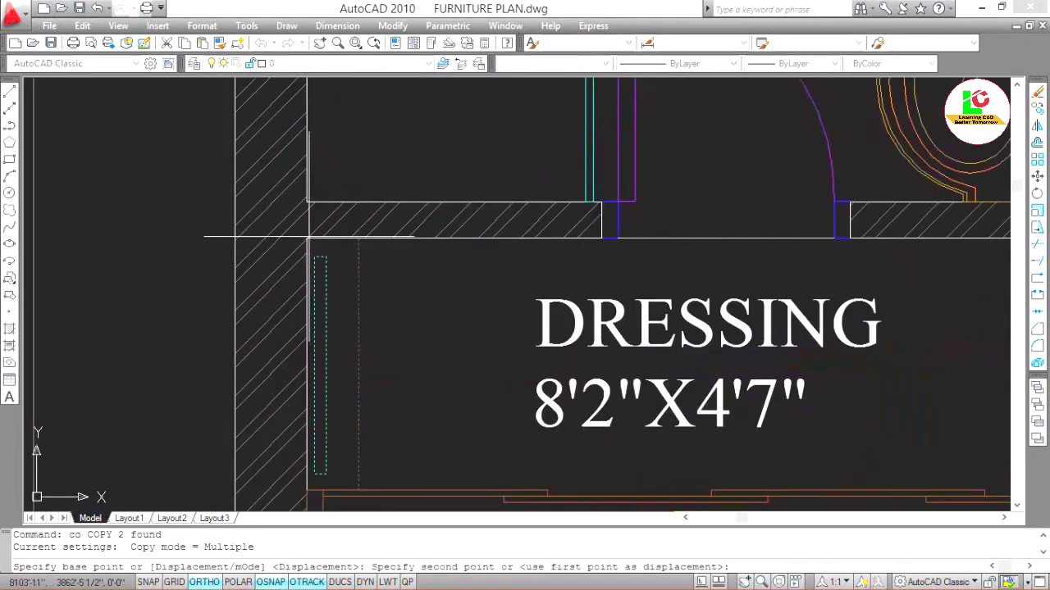
pyautogui.scroll(-3, 295, 246)
pyautogui.scroll(-2, 263, 312)
pyautogui.scroll(-2, 295, 369)
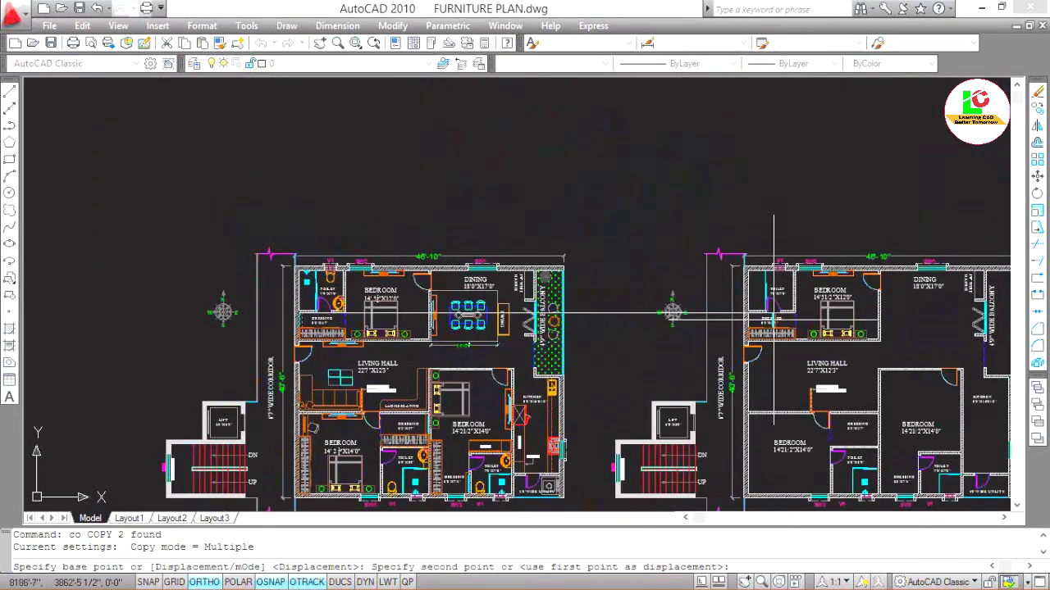
pyautogui.scroll(3, 525, 303)
pyautogui.scroll(2, 722, 312)
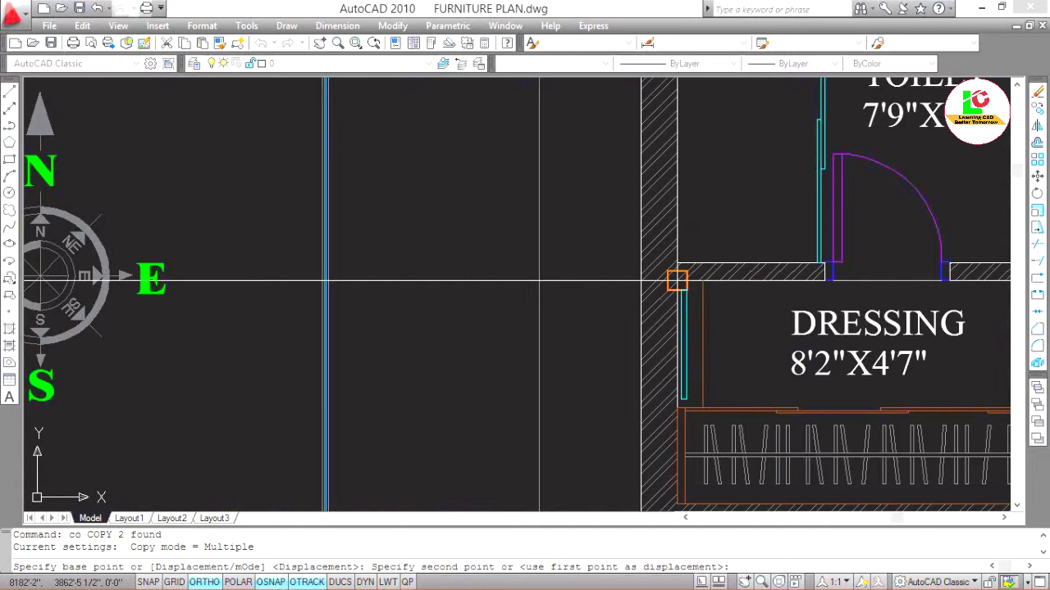
pyautogui.click(678, 279)
pyautogui.press('Escape')
pyautogui.scroll(-3, 574, 246)
pyautogui.scroll(-2, 492, 312)
pyautogui.scroll(2, 533, 312)
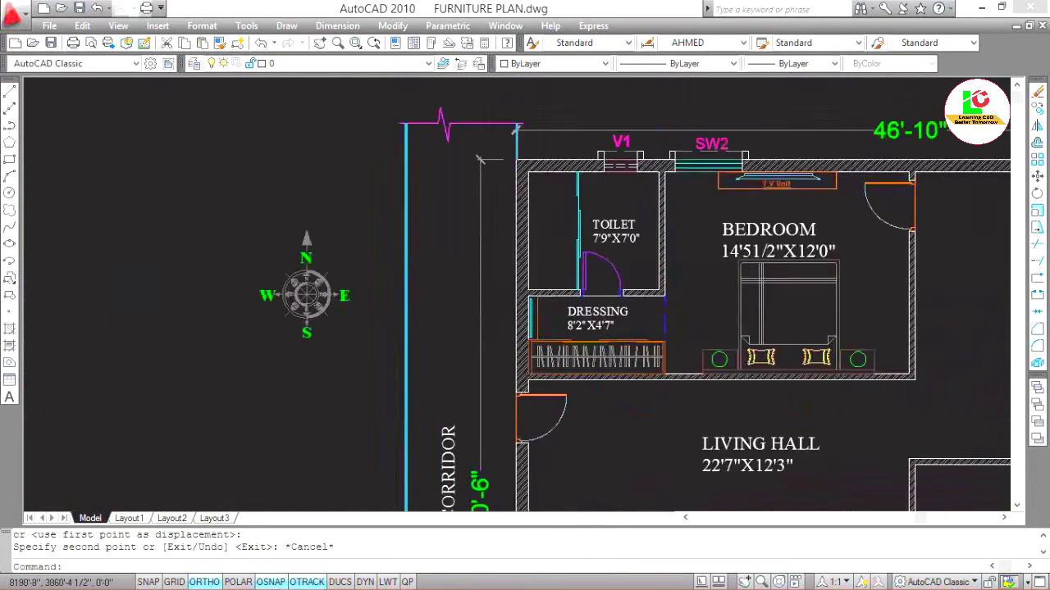
pyautogui.scroll(2, 538, 312)
pyautogui.scroll(-2, 541, 312)
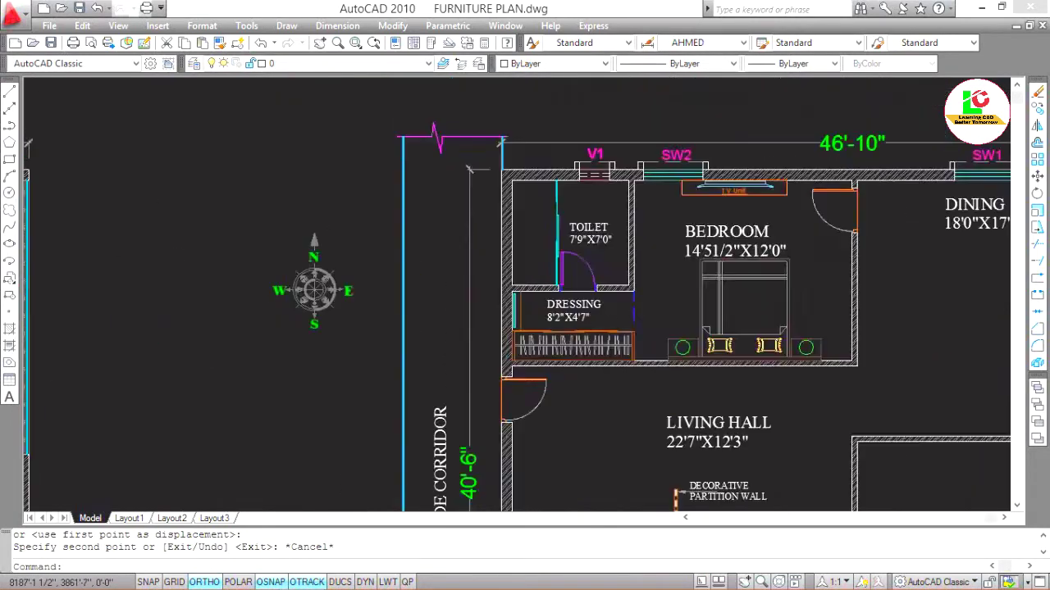
pyautogui.scroll(-2, 590, 316)
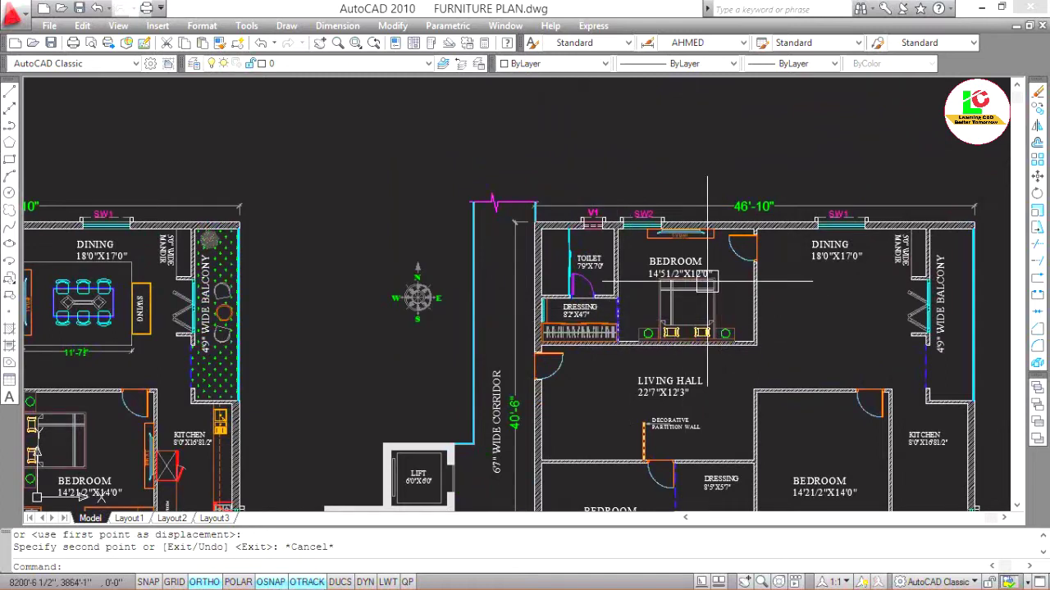
pyautogui.scroll(-2, 746, 307)
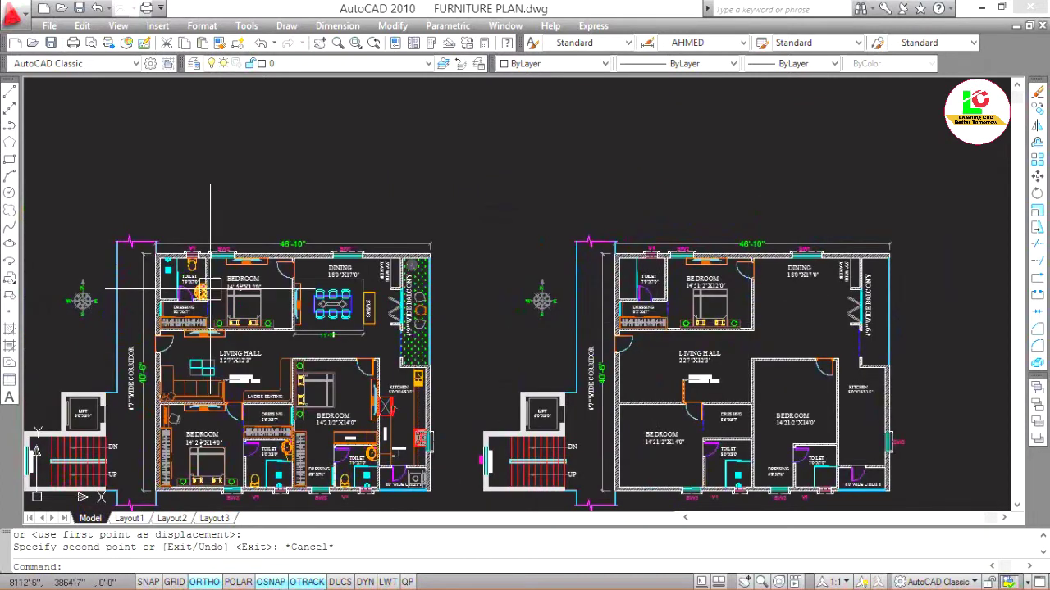
pyautogui.scroll(2, 210, 288)
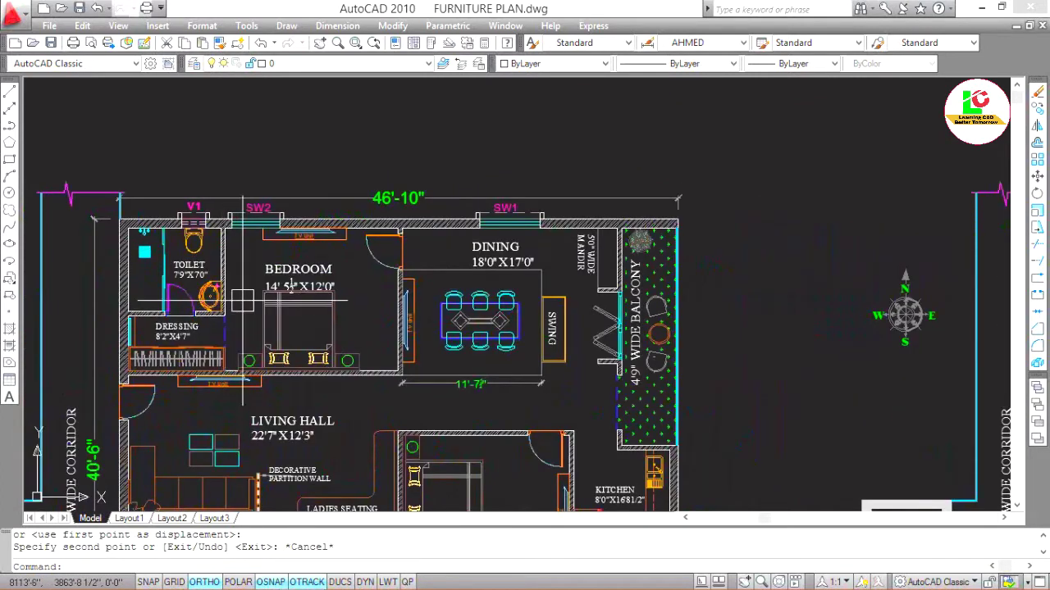
pyautogui.scroll(1, 243, 301)
pyautogui.scroll(2, 205, 245)
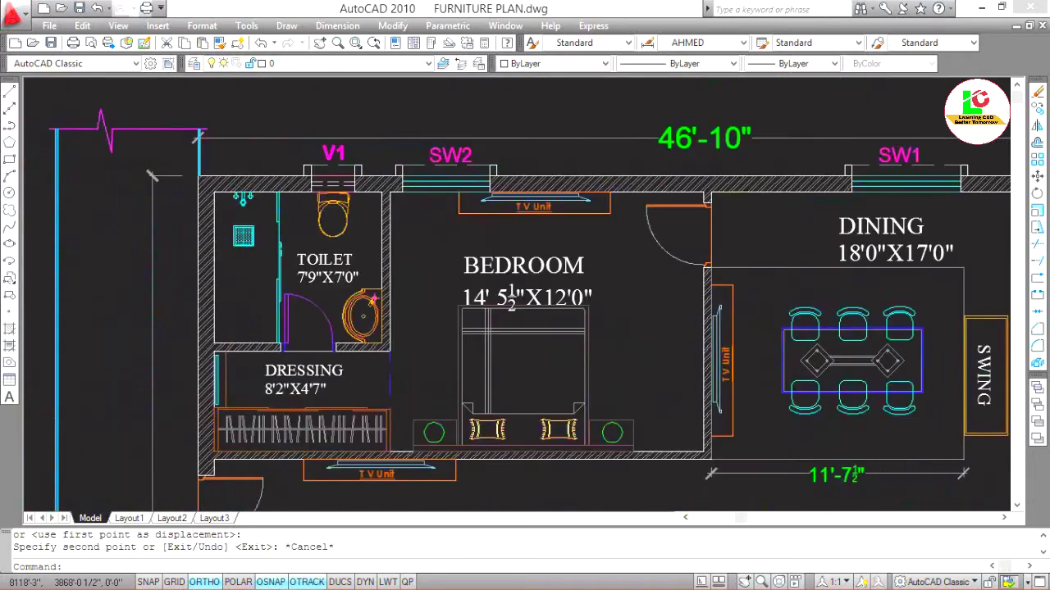
pyautogui.scroll(-1, 535, 213)
pyautogui.scroll(1, 398, 189)
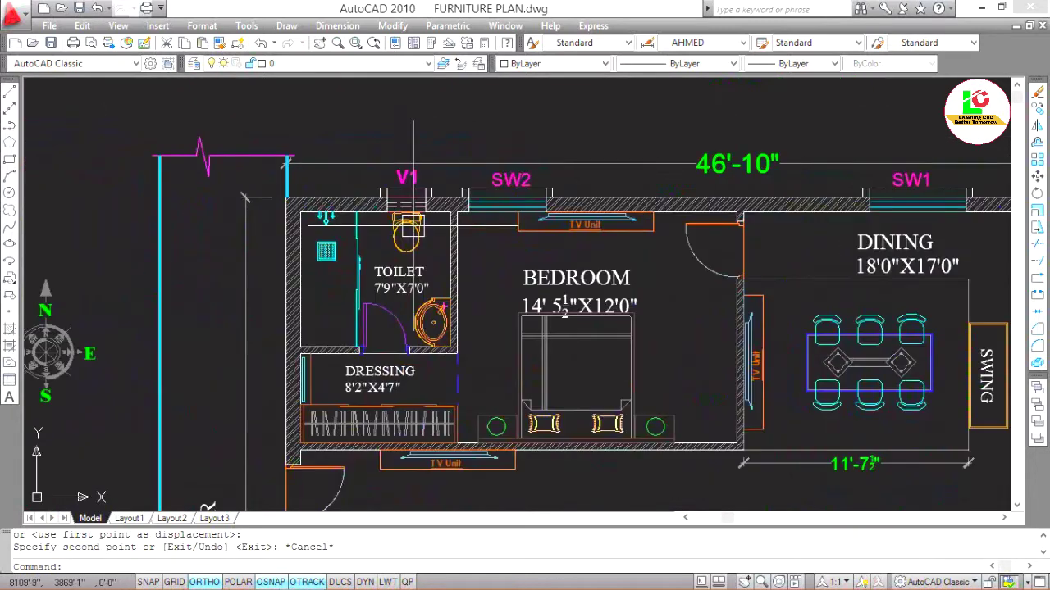
pyautogui.scroll(-1, 536, 219)
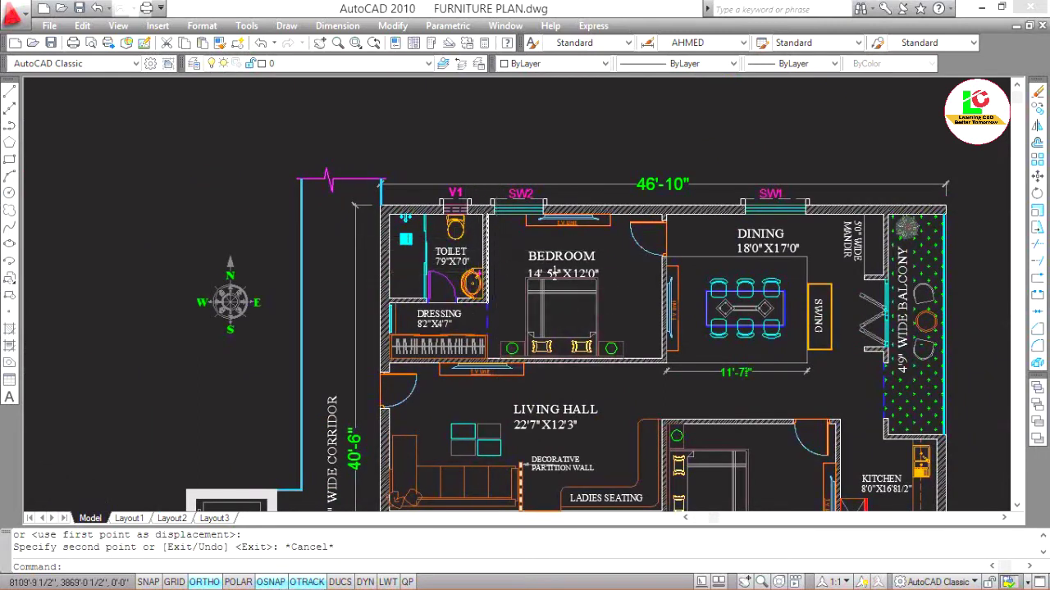
pyautogui.scroll(2, 461, 230)
# Select the WC, basin and shower fittings in the furnished plan's toilet.
pyautogui.click(451, 234)
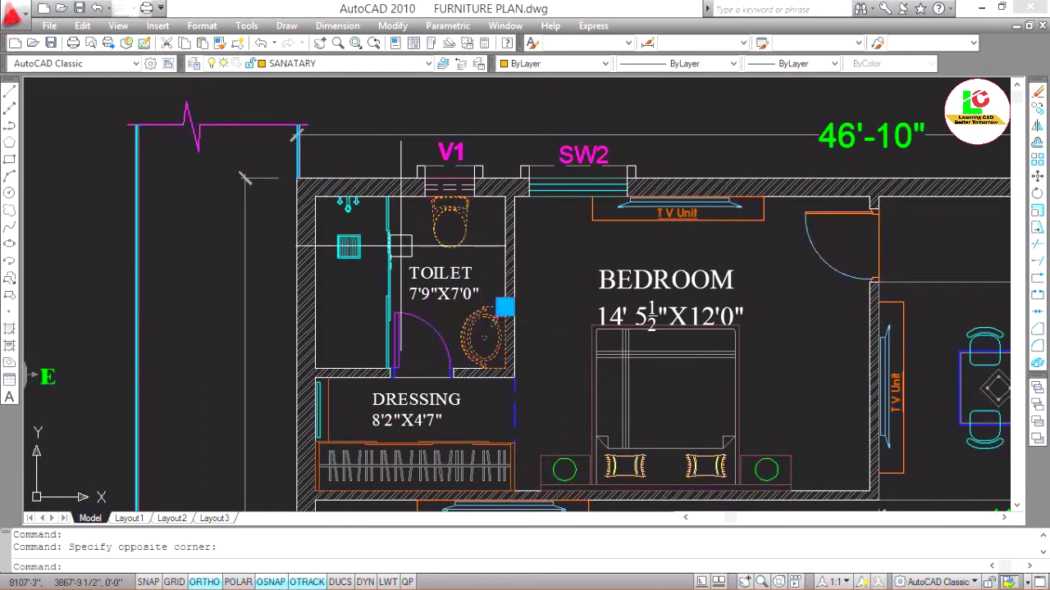
pyautogui.scroll(2, 349, 239)
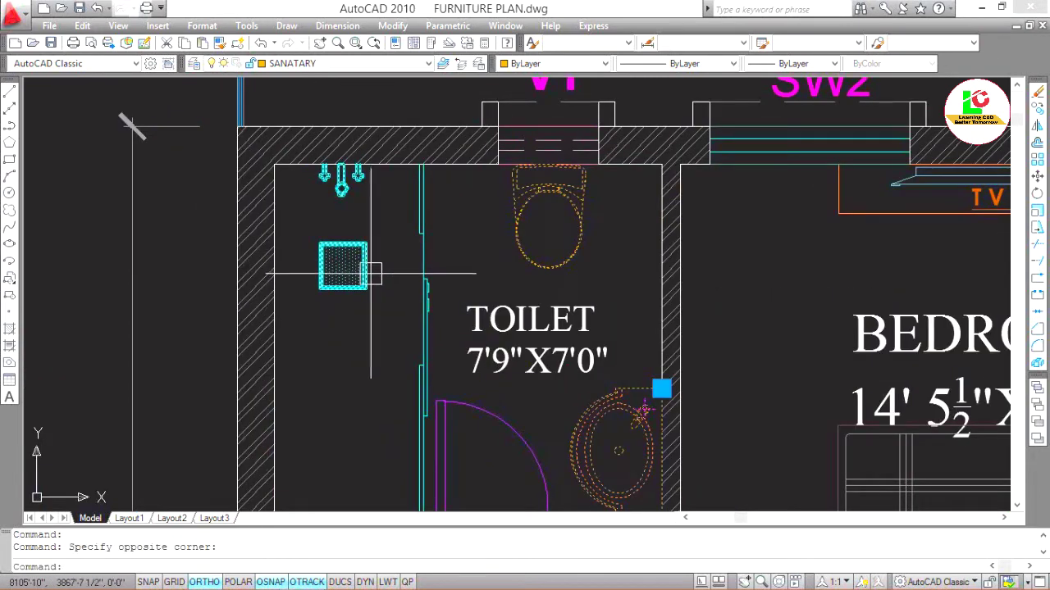
pyautogui.scroll(-2, 388, 230)
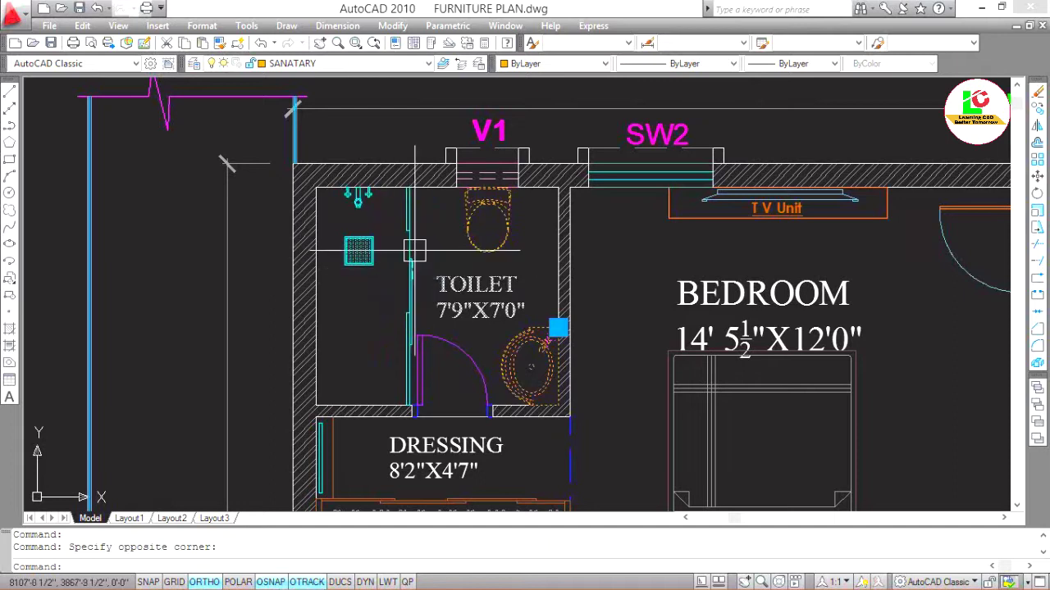
pyautogui.scroll(1, 383, 254)
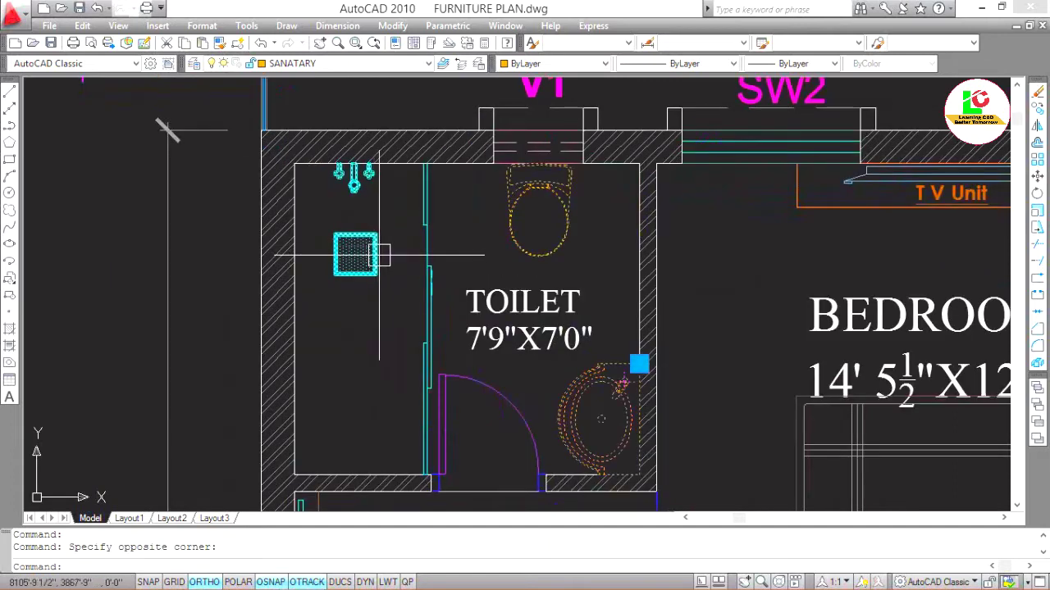
pyautogui.scroll(-2, 380, 255)
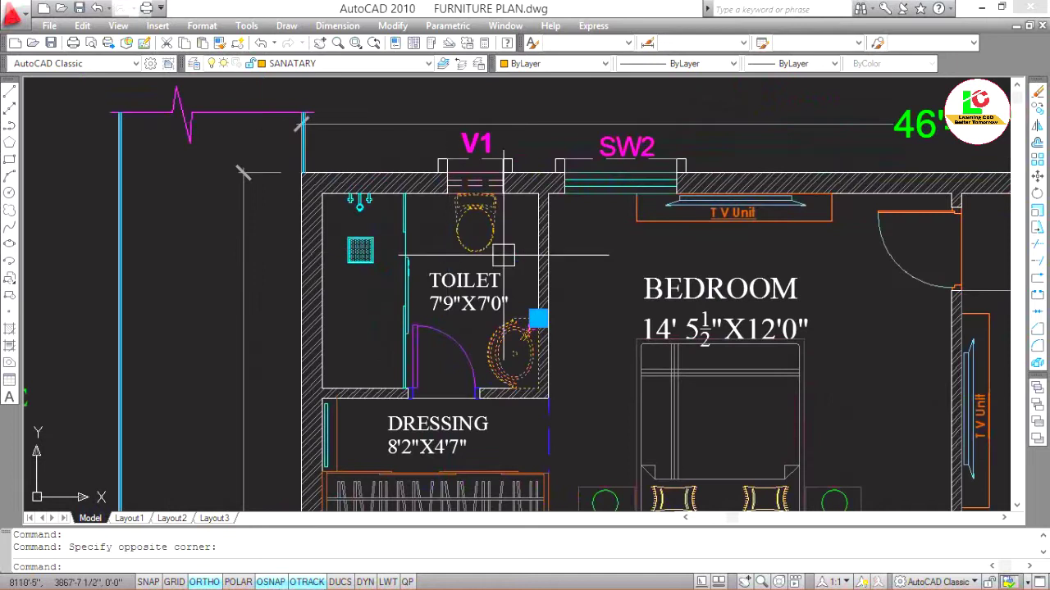
pyautogui.scroll(2, 420, 246)
pyautogui.scroll(-2, 397, 306)
pyautogui.scroll(1, 393, 344)
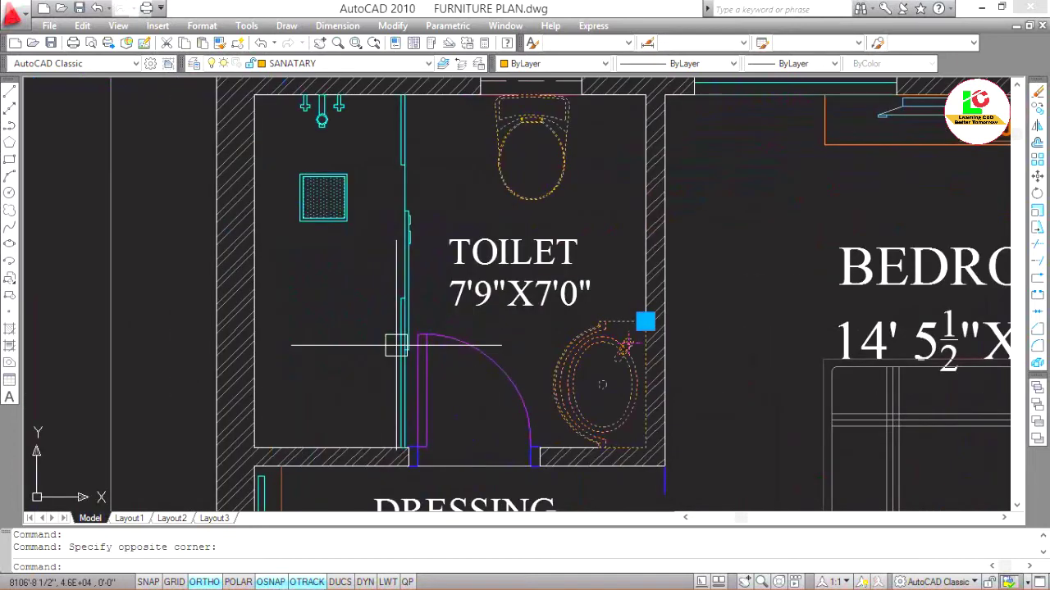
pyautogui.scroll(-1, 410, 230)
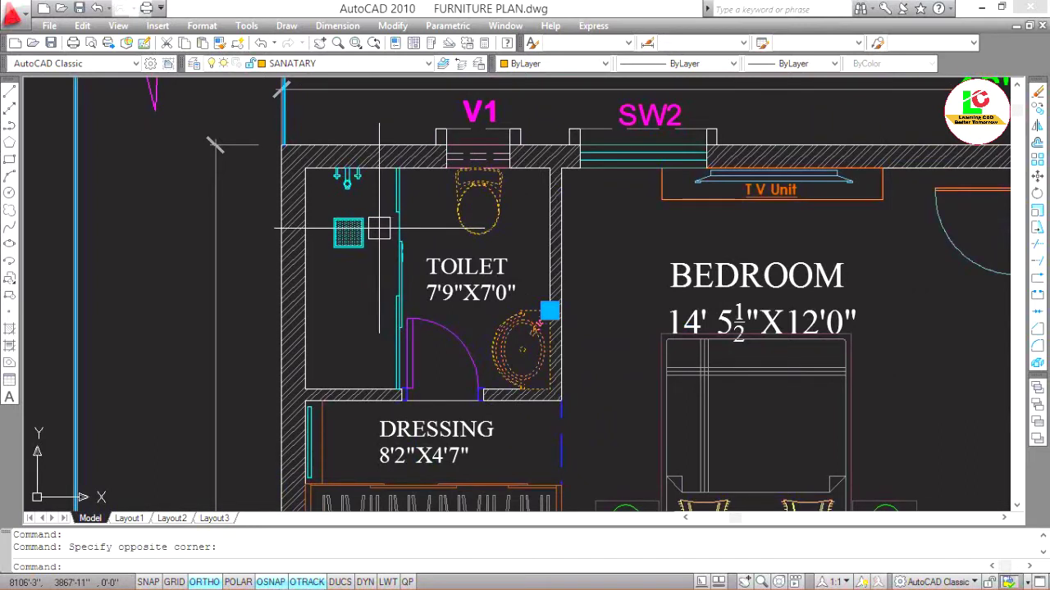
pyautogui.scroll(2, 340, 178)
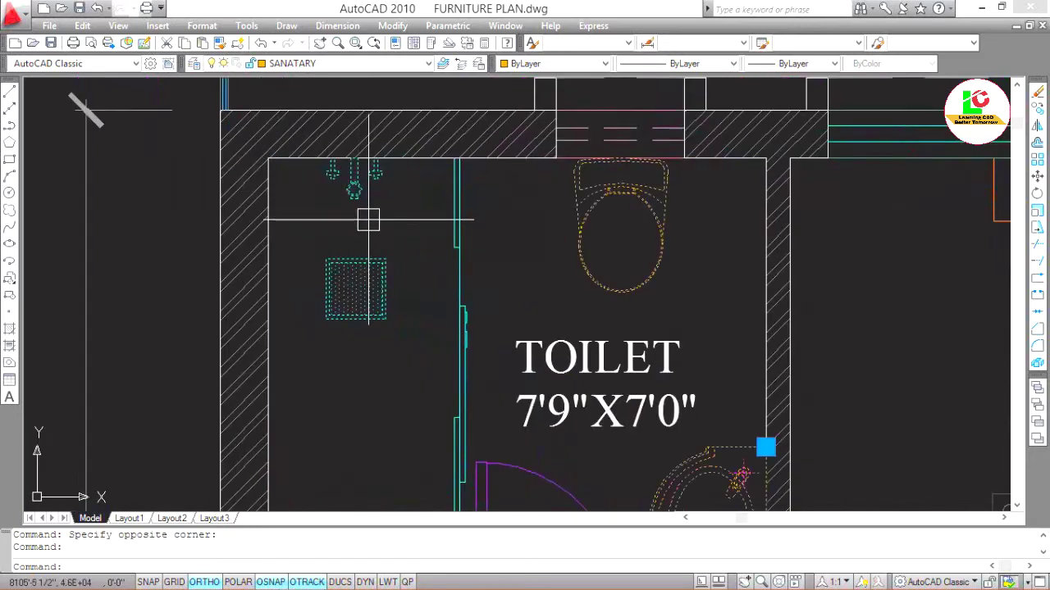
pyautogui.write('co')
# Copy the fittings from the toilet wall corner to the matching corner of the empty plan's 7'9"X7'0" toilet.
pyautogui.press('Return')
pyautogui.click(268, 158)
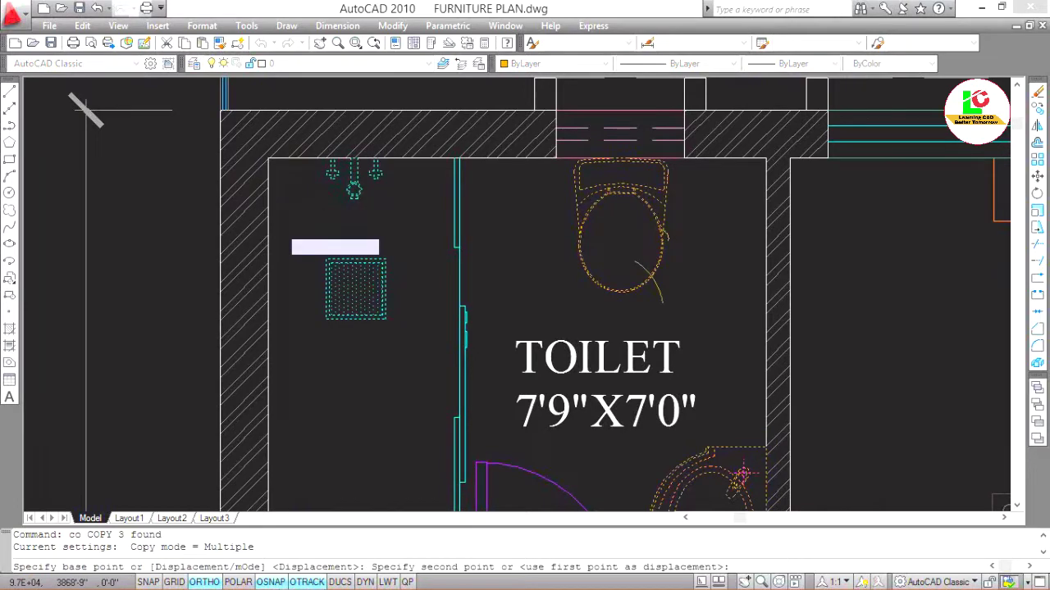
pyautogui.scroll(-4, 276, 226)
pyautogui.scroll(-1, 312, 226)
pyautogui.scroll(-3, 668, 230)
pyautogui.scroll(3, 607, 230)
pyautogui.scroll(2, 582, 244)
pyautogui.scroll(3, 578, 234)
pyautogui.click(538, 199)
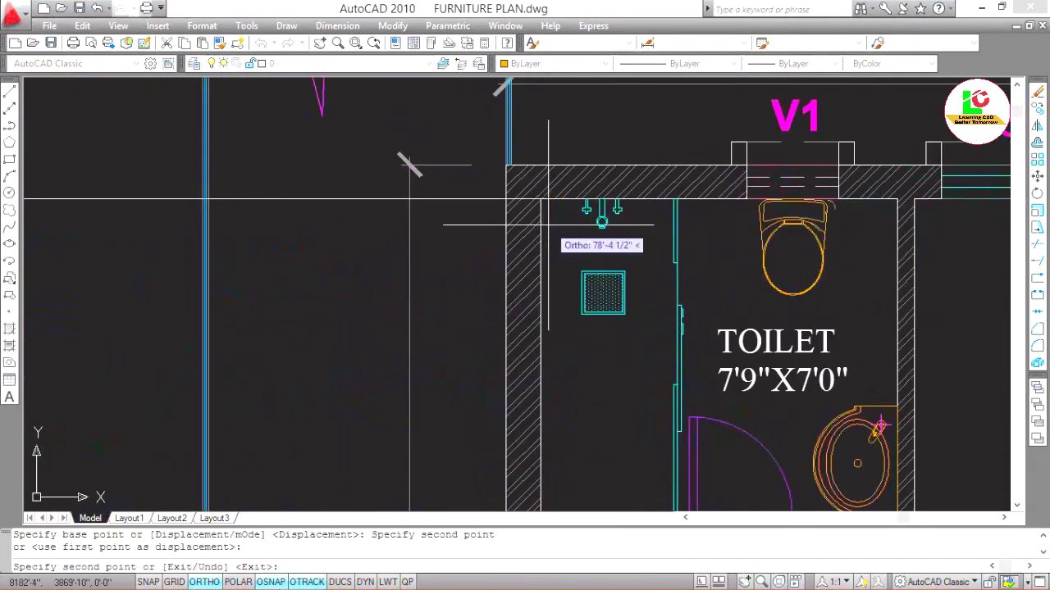
pyautogui.press('Escape')
pyautogui.scroll(-4, 571, 219)
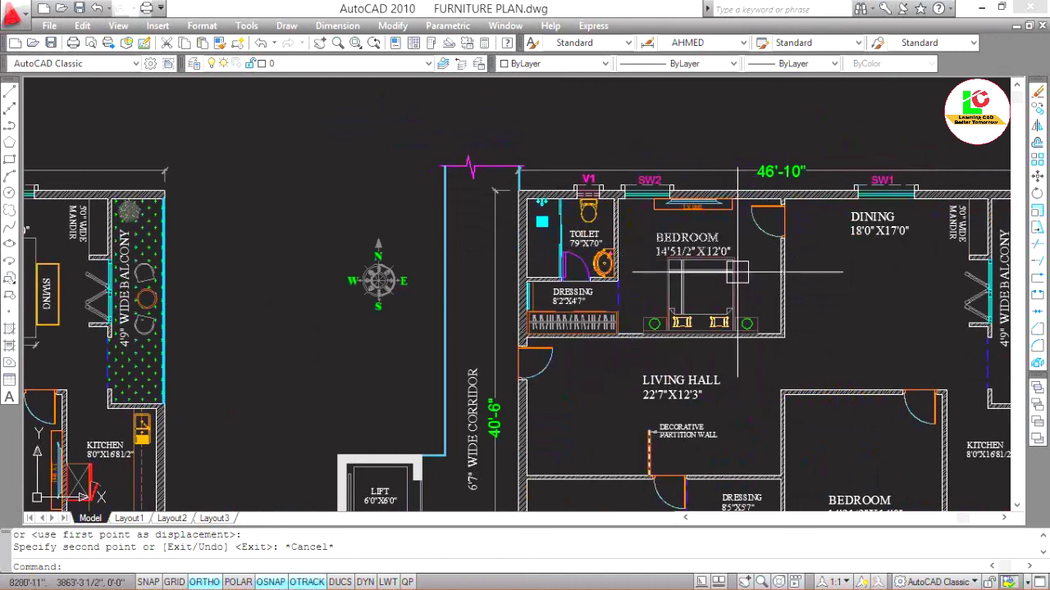
# Zoom in on the furnished plan's 22'7"X12'3" living hall with its sofa, TV unit and partition wall.
pyautogui.scroll(1, 835, 301)
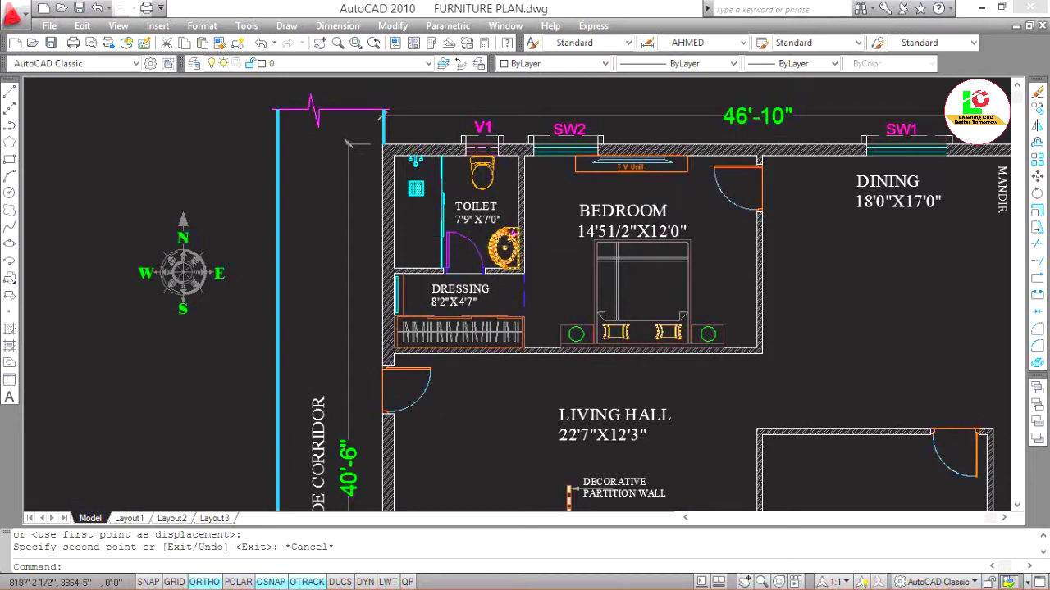
pyautogui.scroll(-5, 502, 250)
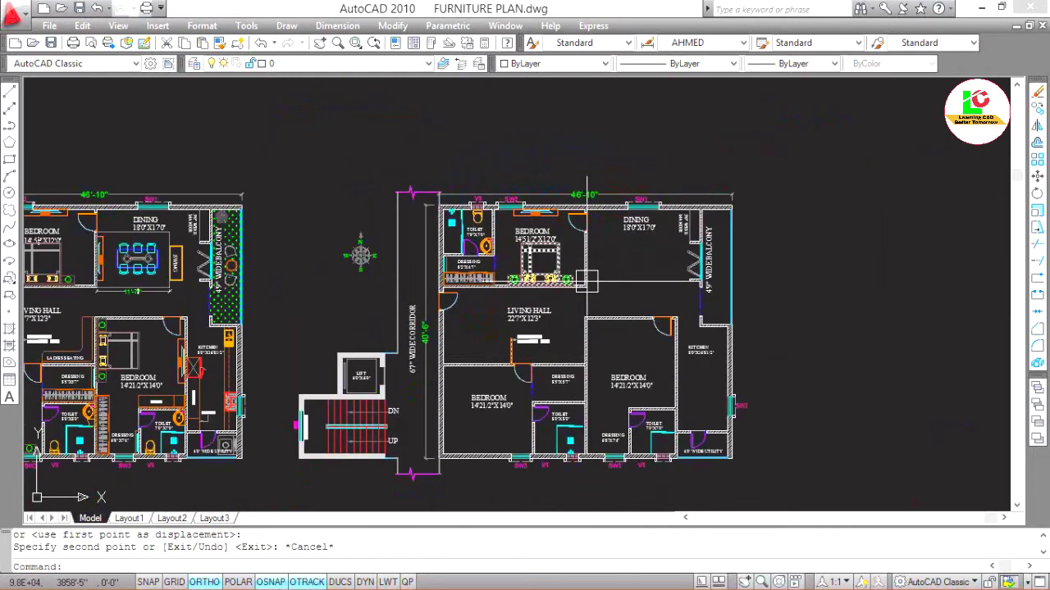
pyautogui.scroll(-3, 566, 320)
pyautogui.scroll(2, 583, 320)
pyautogui.scroll(2, 596, 304)
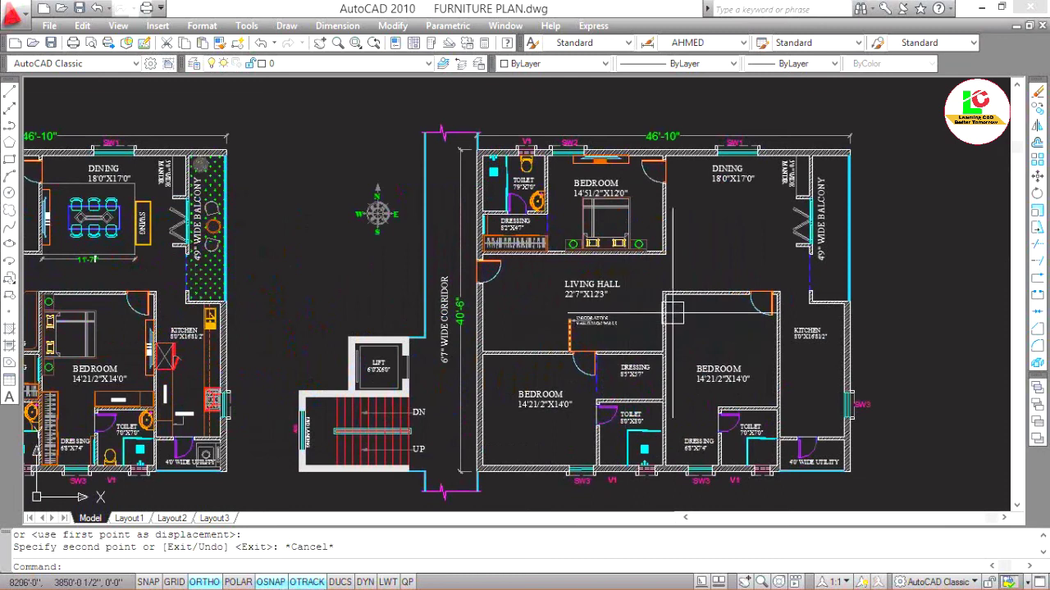
pyautogui.scroll(-2, 627, 283)
pyautogui.scroll(2, 648, 287)
pyautogui.scroll(1, 664, 292)
pyautogui.scroll(-3, 298, 227)
pyautogui.scroll(3, 369, 312)
pyautogui.scroll(2, 423, 300)
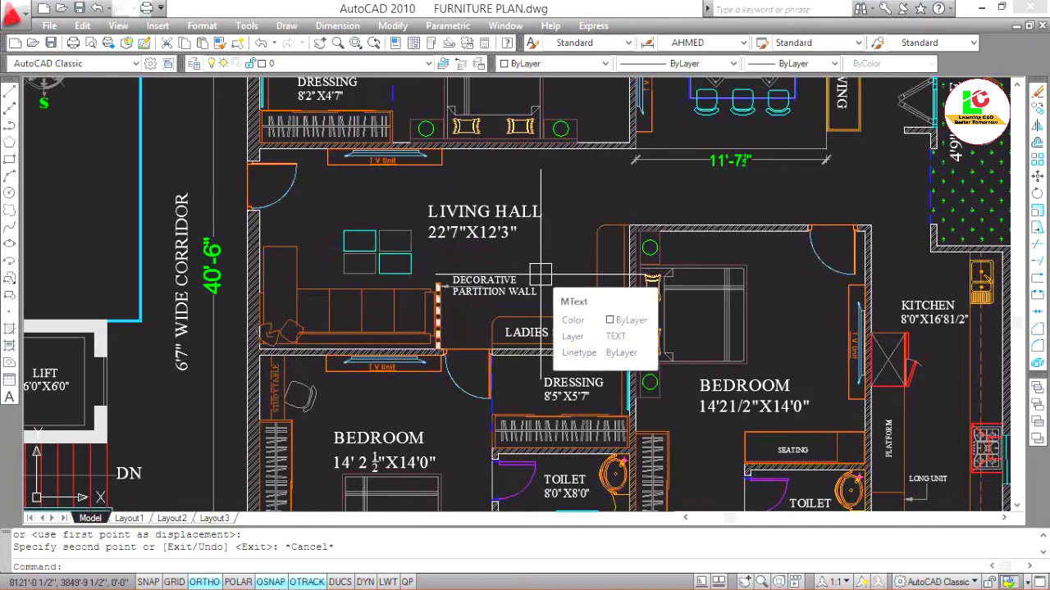
# Select the living hall sofa, chairs and TV unit in the furnished plan.
pyautogui.click(328, 310)
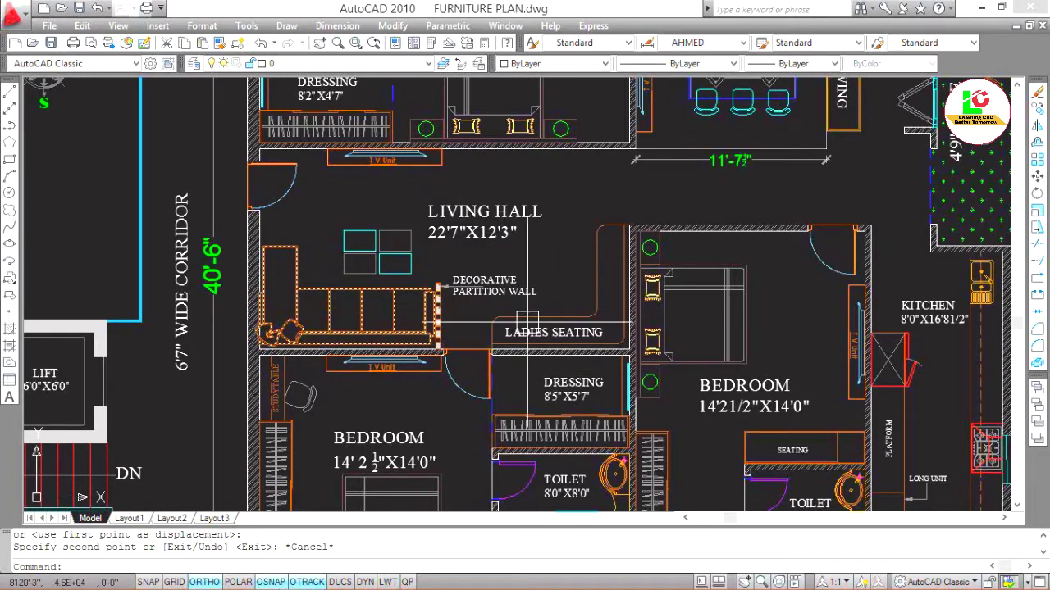
pyautogui.press('Escape')
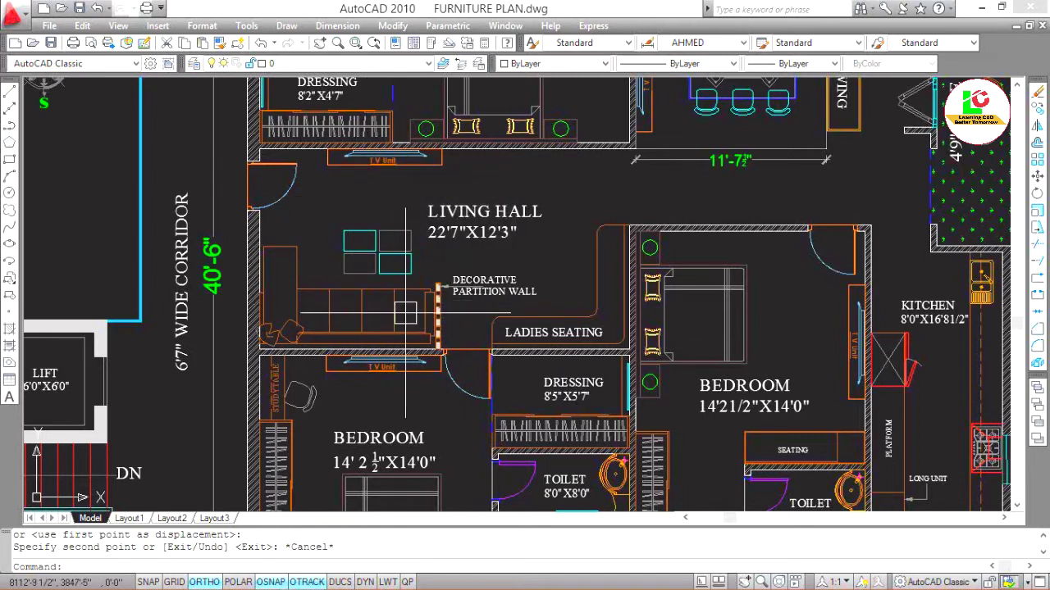
pyautogui.click(331, 301)
pyautogui.click(403, 207)
pyautogui.click(347, 268)
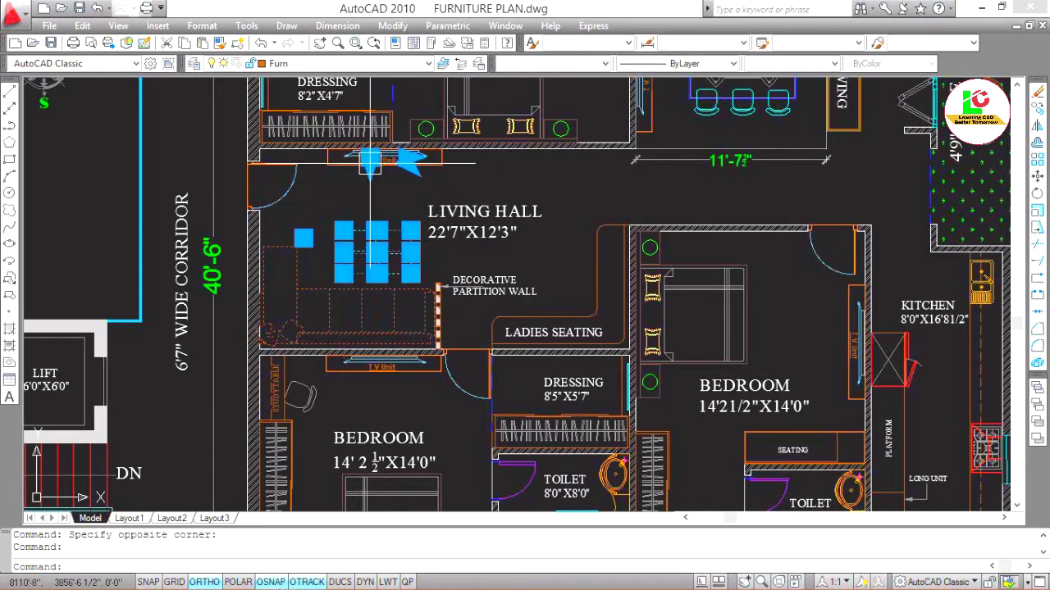
pyautogui.scroll(3, 373, 168)
pyautogui.click(516, 189)
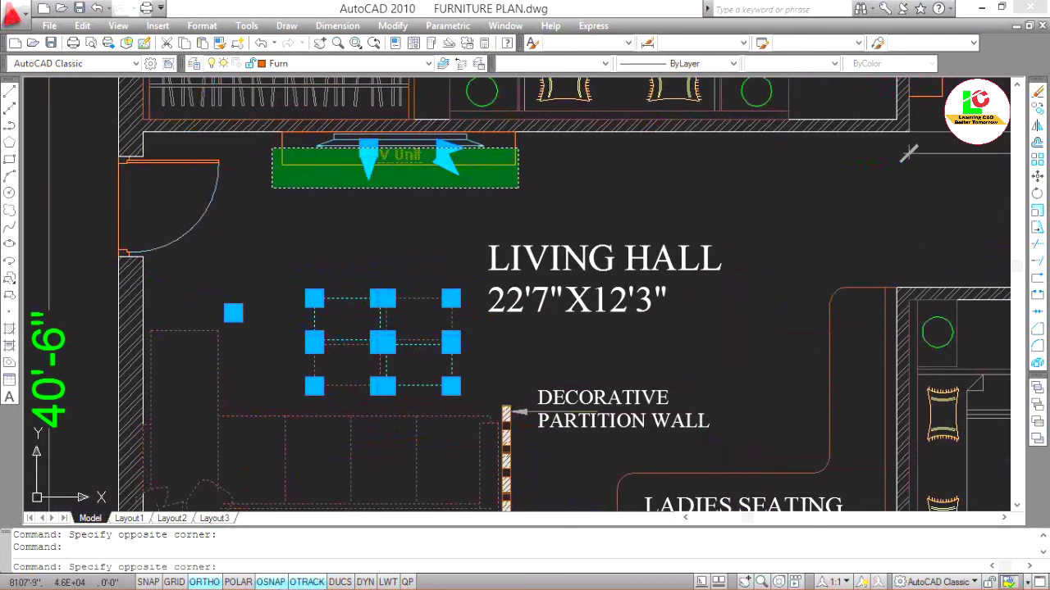
pyautogui.click(272, 147)
# Add the ladies seating outline, corner piece and remaining seating pieces to the selection.
pyautogui.scroll(-4, 409, 151)
pyautogui.scroll(2, 559, 240)
pyautogui.scroll(1, 559, 240)
pyautogui.click(605, 117)
pyautogui.click(568, 252)
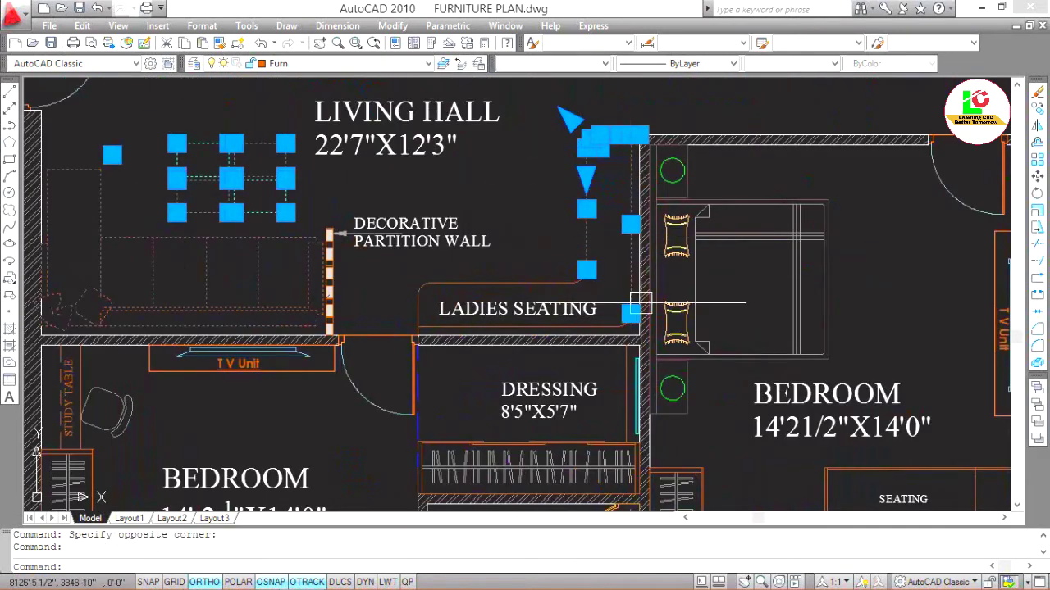
pyautogui.scroll(2, 633, 326)
pyautogui.click(615, 317)
pyautogui.click(363, 300)
pyautogui.click(153, 210)
pyautogui.scroll(-1, 579, 258)
pyautogui.scroll(1, 578, 258)
pyautogui.scroll(1, 578, 257)
pyautogui.scroll(-3, 578, 258)
pyautogui.scroll(-1, 579, 258)
pyautogui.scroll(1, 200, 282)
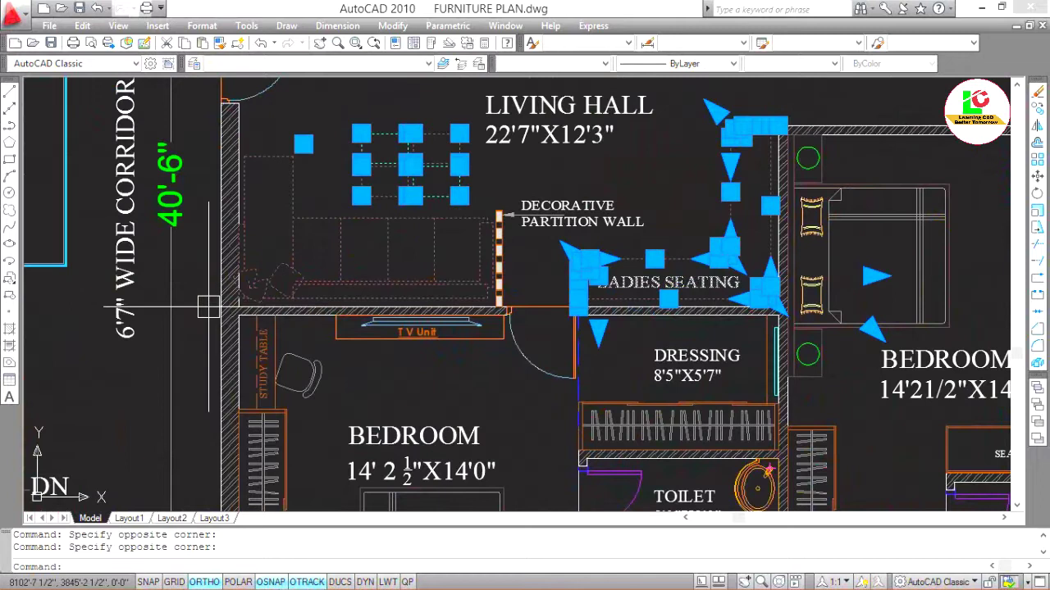
# Copy the selected furniture from the corridor wall corner to the empty plan's matching corner.
pyautogui.press('Return')
pyautogui.scroll(2, 237, 302)
pyautogui.click(236, 312)
pyautogui.scroll(-4, 256, 335)
pyautogui.scroll(-4, 256, 334)
pyautogui.scroll(1, 433, 303)
pyautogui.scroll(2, 443, 322)
pyautogui.scroll(3, 434, 324)
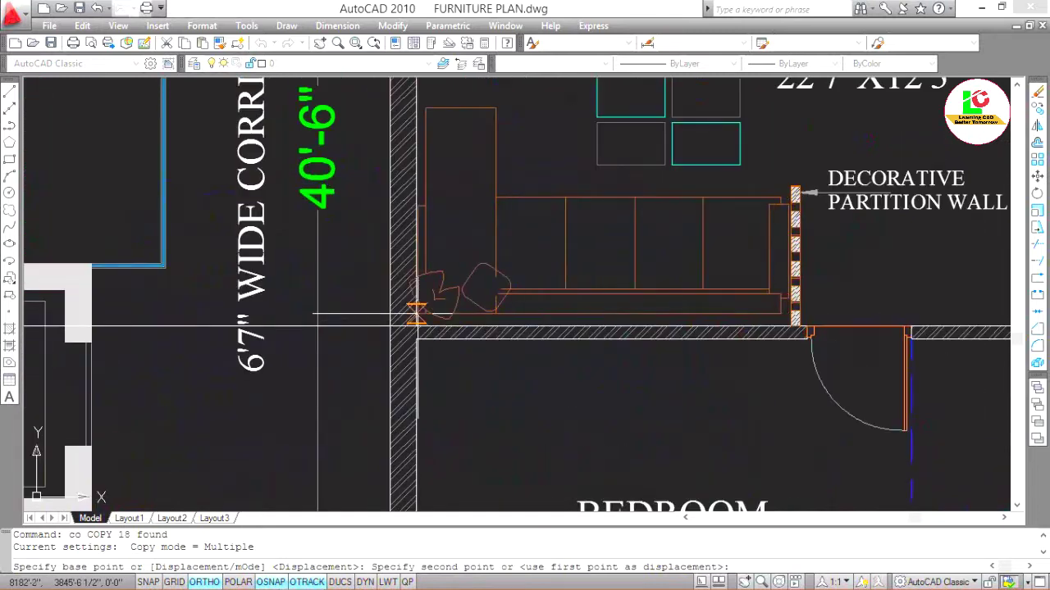
pyautogui.click(416, 326)
pyautogui.scroll(-4, 422, 353)
pyautogui.press('Escape')
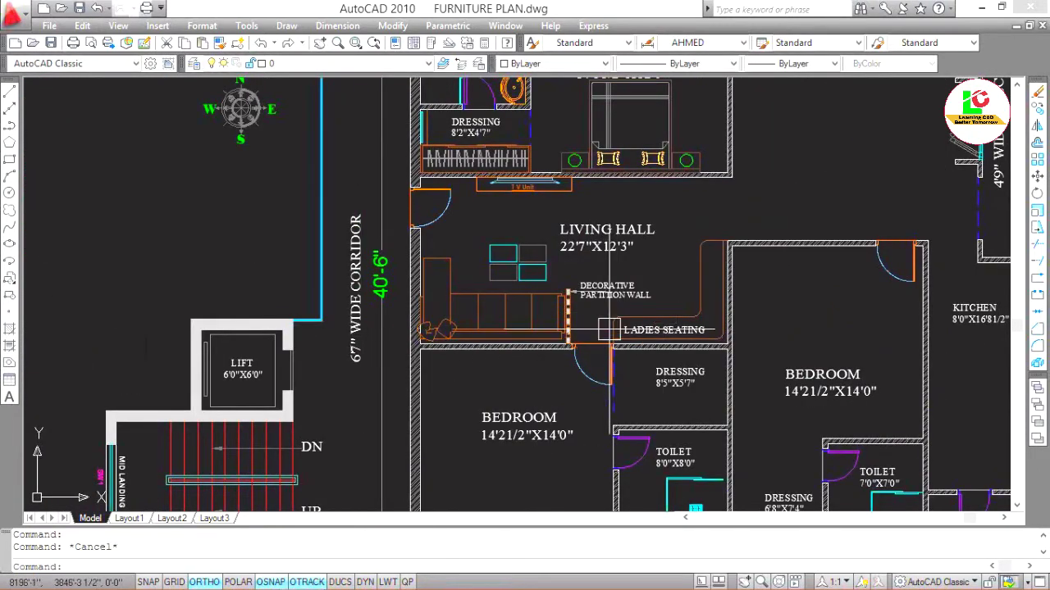
# Select the dining table with its chairs and the dining room TV unit.
pyautogui.scroll(-2, 560, 358)
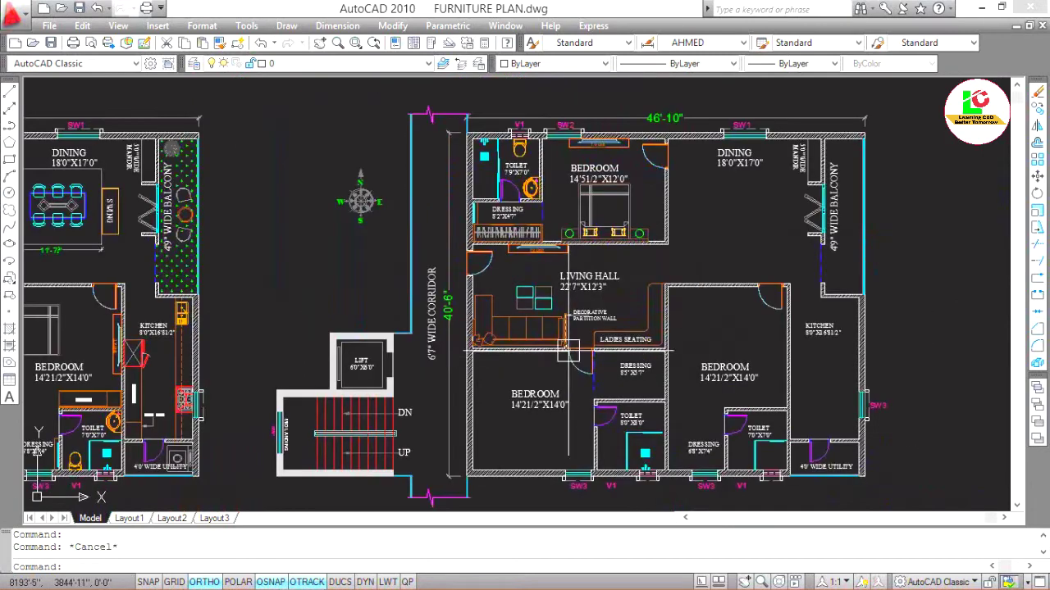
pyautogui.scroll(-2, 686, 305)
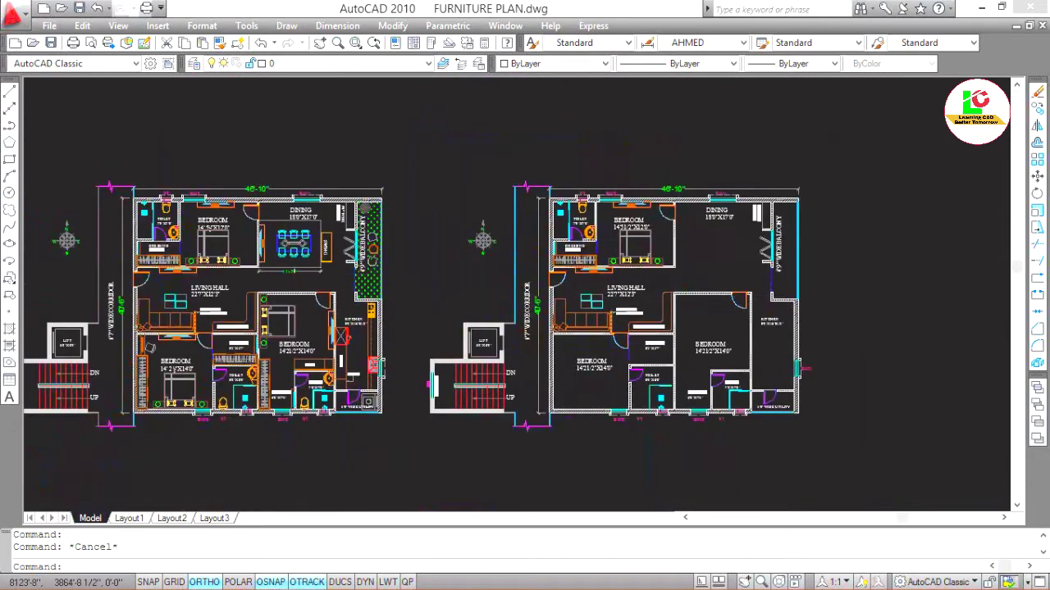
pyautogui.scroll(3, 246, 237)
pyautogui.scroll(2, 292, 273)
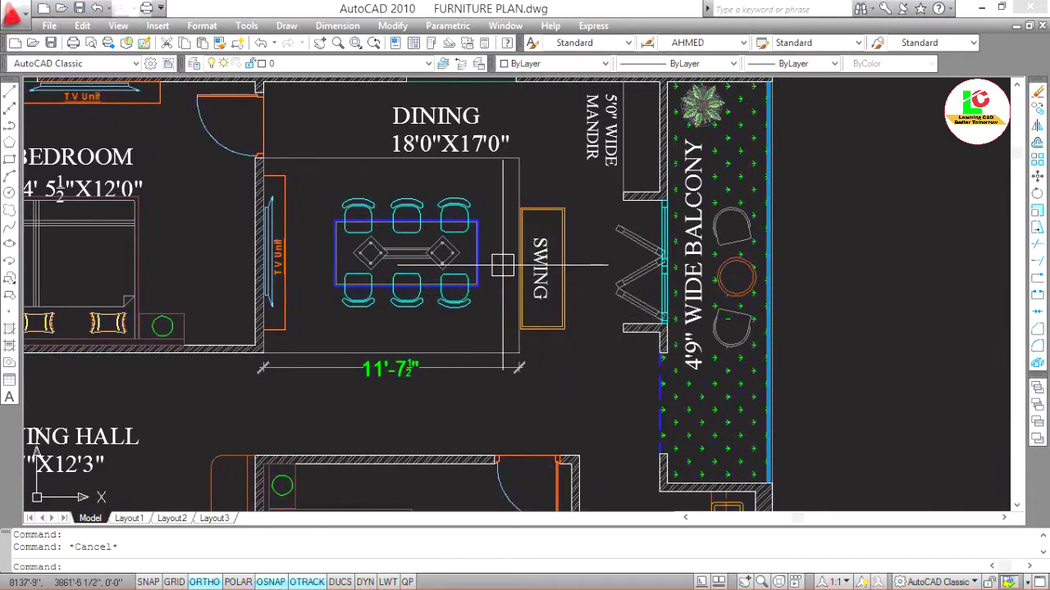
pyautogui.click(496, 198)
pyautogui.click(334, 310)
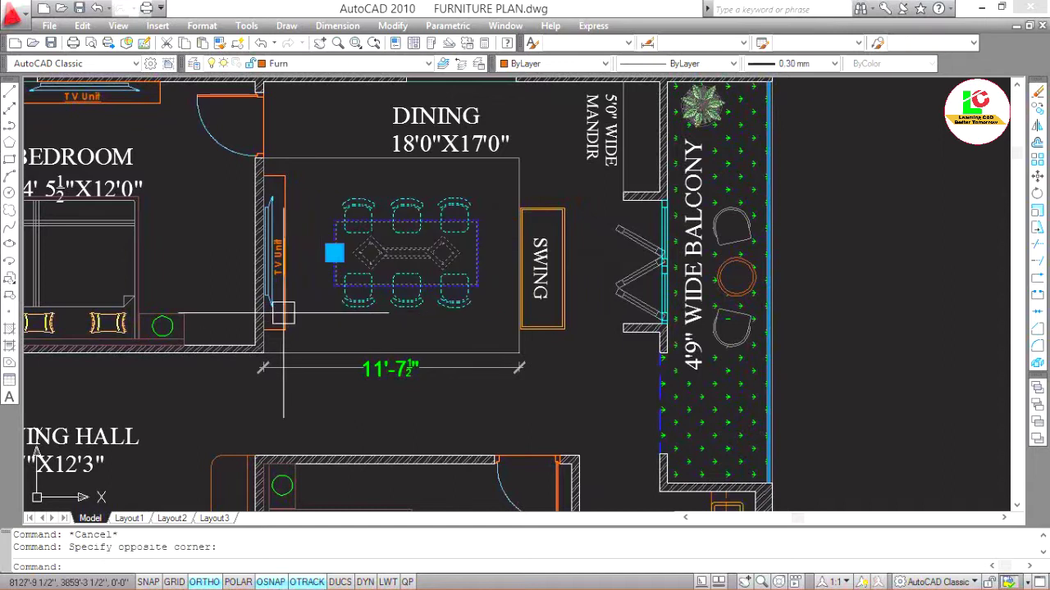
pyautogui.scroll(2, 283, 312)
pyautogui.click(309, 341)
pyautogui.click(262, 249)
pyautogui.scroll(-1, 316, 328)
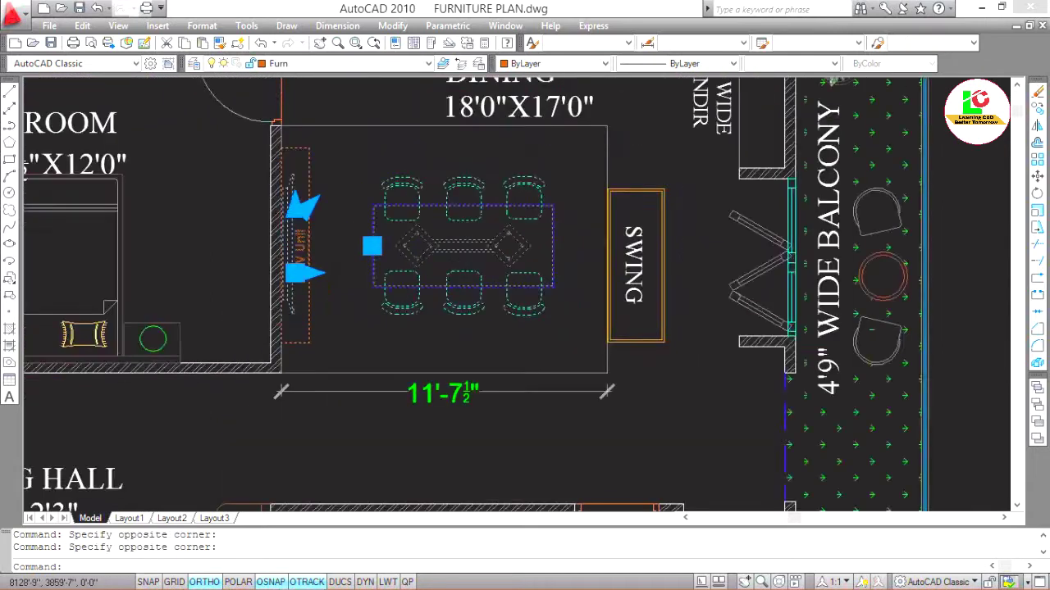
pyautogui.scroll(-2, 335, 315)
# Copy the dining furniture from the door jamb to the matching jamb in the empty plan.
pyautogui.write('o')
pyautogui.press('Return')
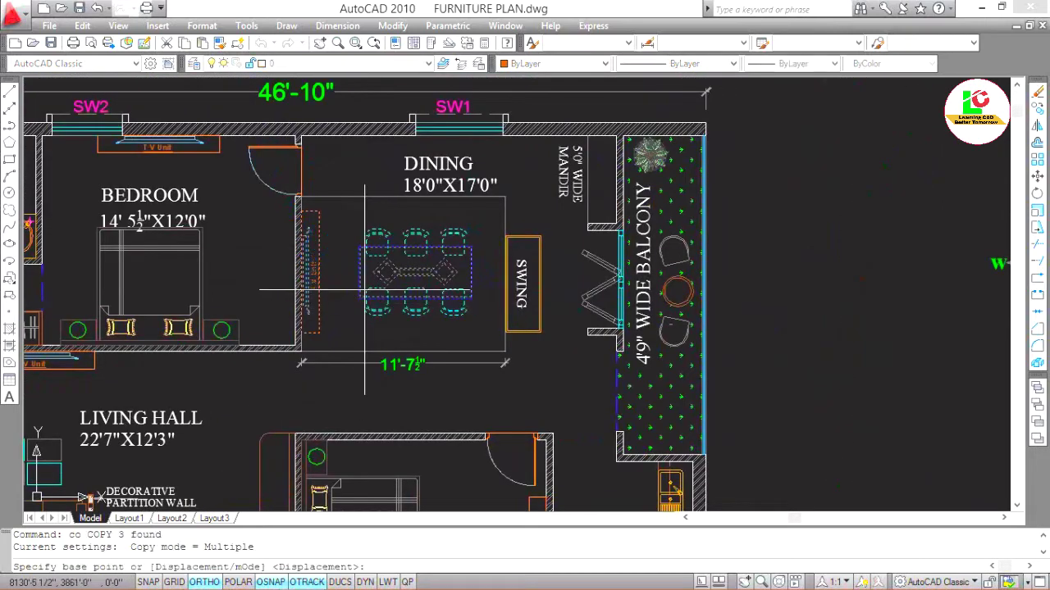
pyautogui.scroll(1, 320, 158)
pyautogui.scroll(1, 321, 158)
pyautogui.click(313, 141)
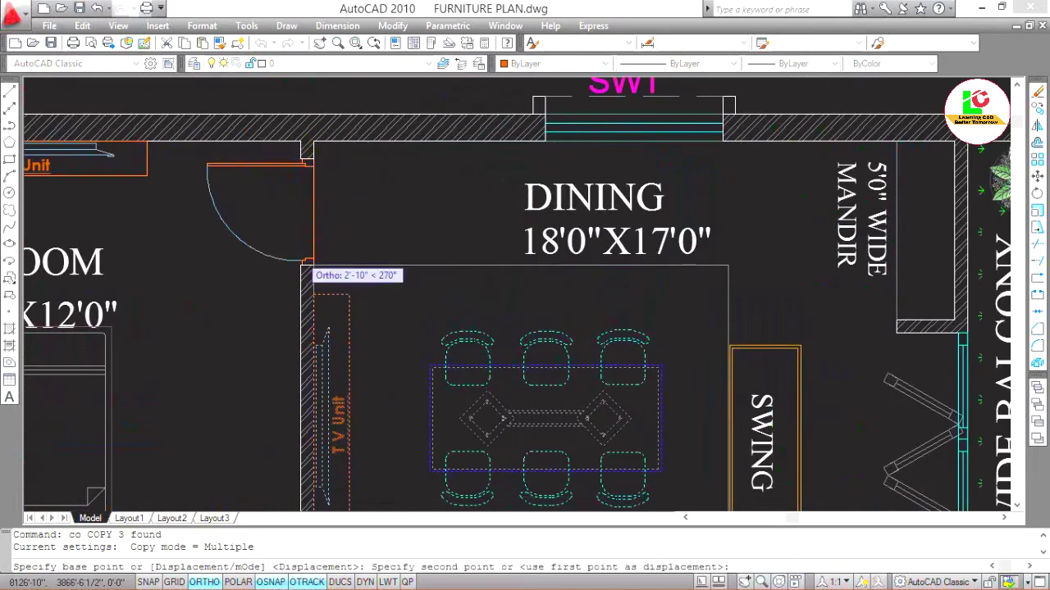
pyautogui.scroll(-3, 304, 266)
pyautogui.scroll(-1, 345, 320)
pyautogui.scroll(-1, 861, 295)
pyautogui.scroll(2, 868, 294)
pyautogui.scroll(5, 796, 276)
pyautogui.scroll(3, 710, 234)
pyautogui.click(629, 213)
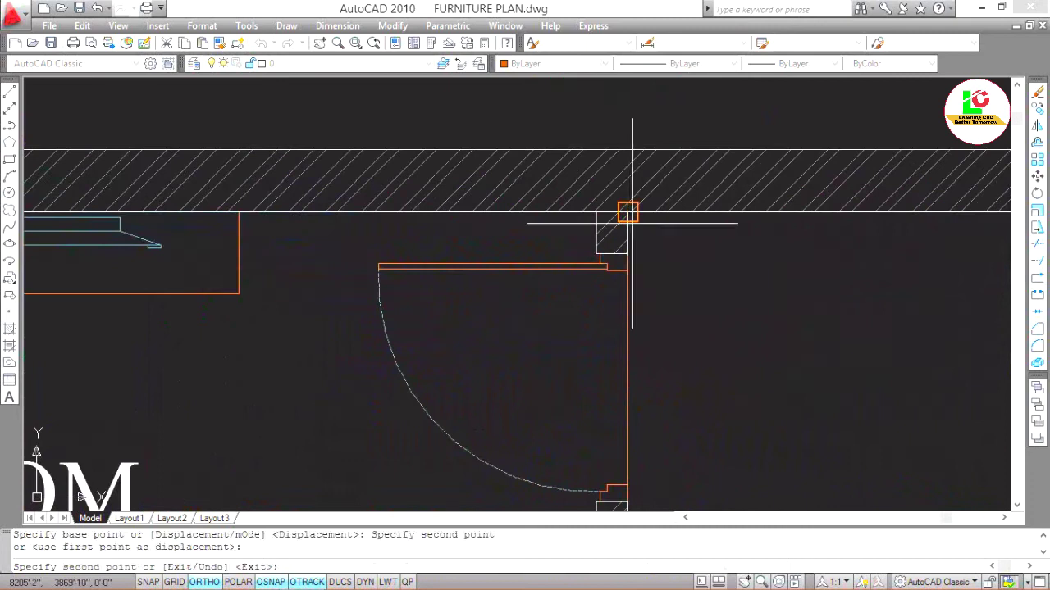
pyautogui.scroll(-3, 628, 212)
pyautogui.scroll(-1, 623, 213)
pyautogui.scroll(-1, 624, 213)
pyautogui.press('Escape')
# Select the SWING beside the dining table.
pyautogui.scroll(-2, 334, 292)
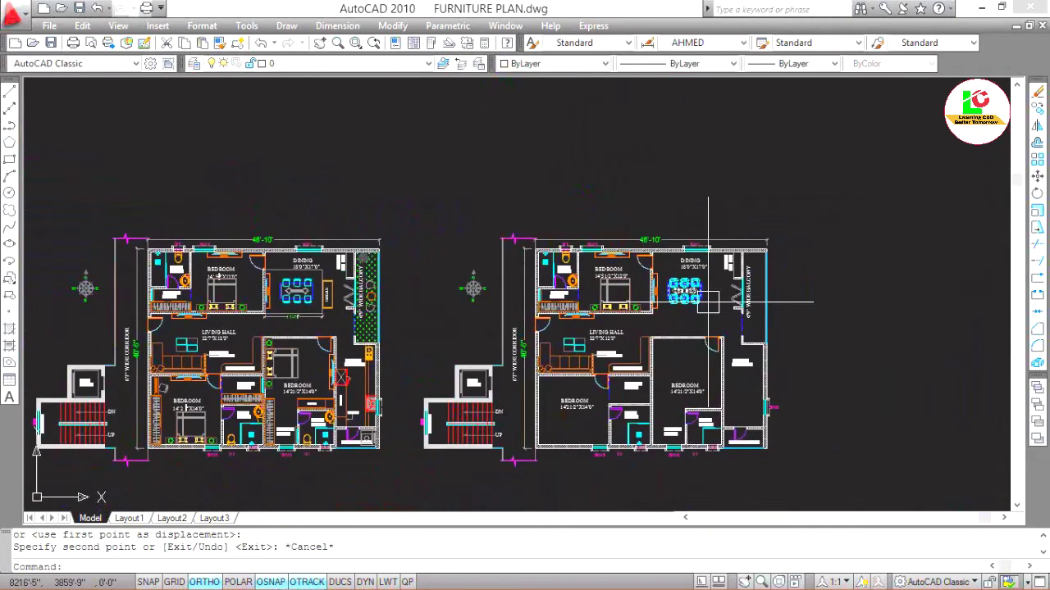
pyautogui.scroll(3, 312, 246)
pyautogui.scroll(3, 346, 314)
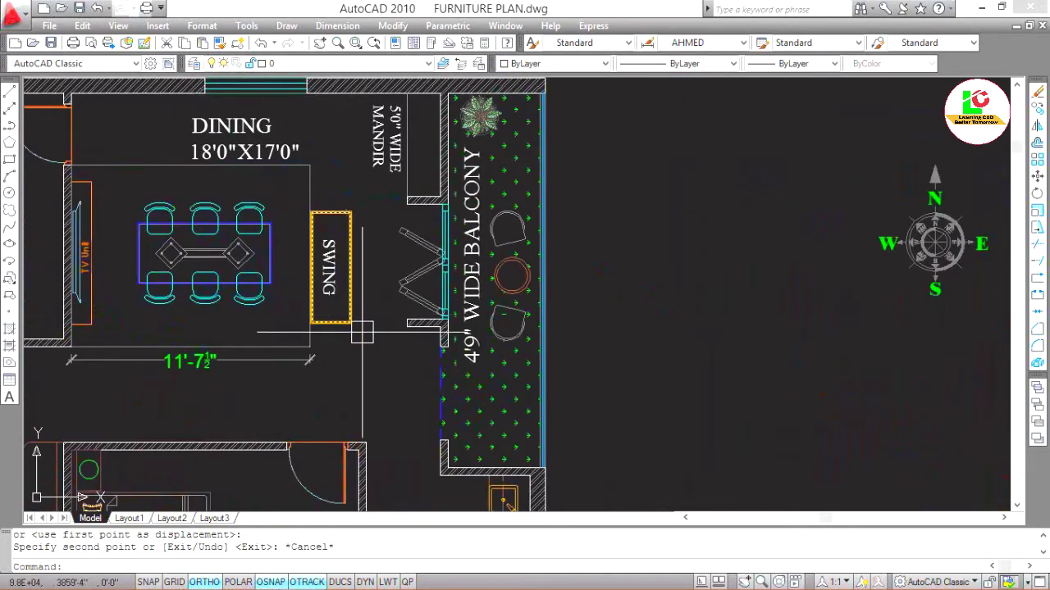
pyautogui.click(339, 301)
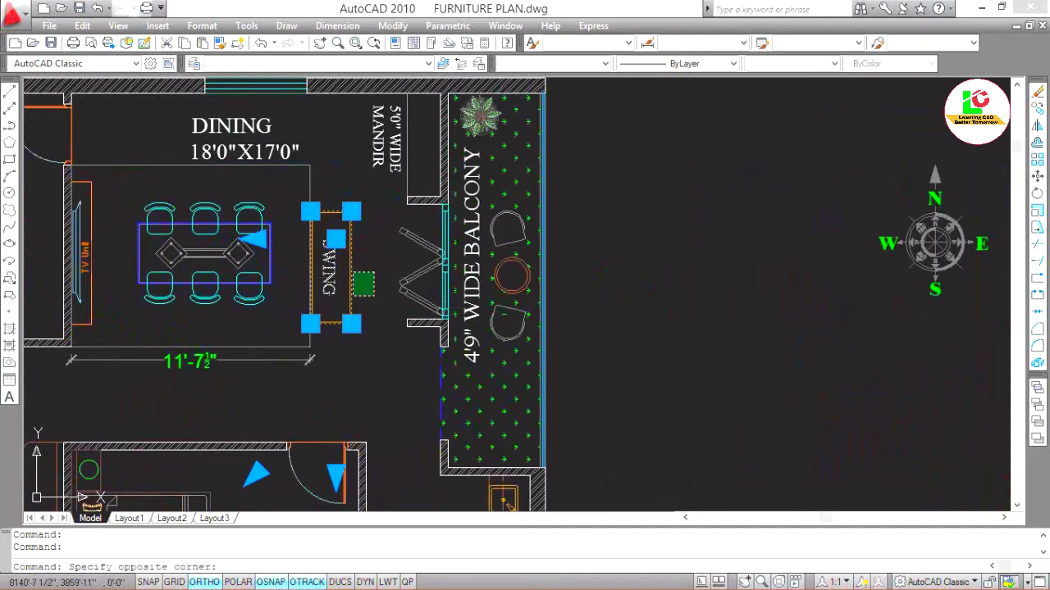
pyautogui.click(302, 221)
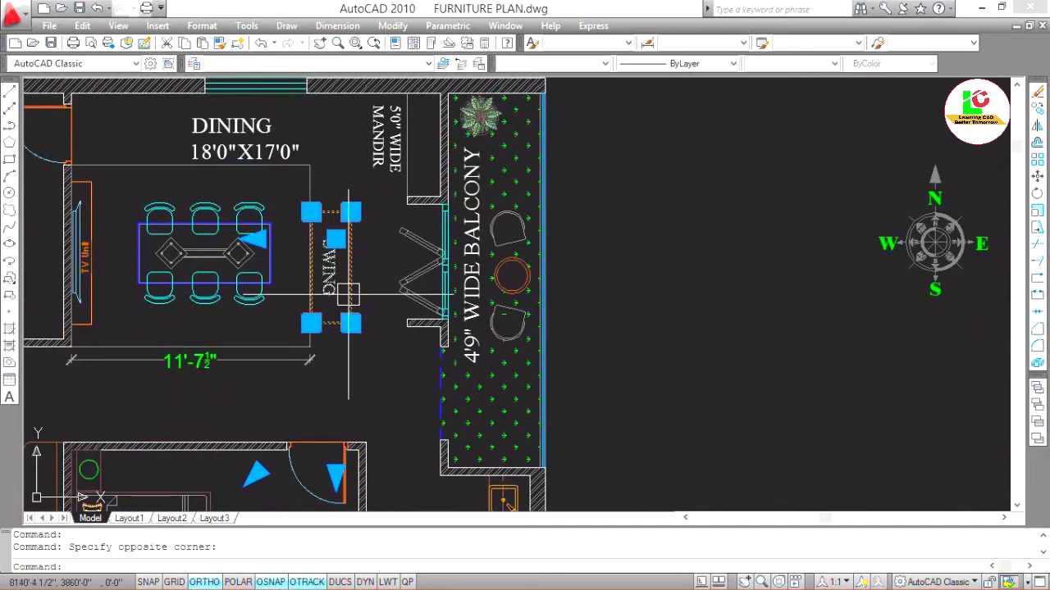
pyautogui.write('co')
# Copy the swing from the dining table corner to the matching table corner in the empty plan.
pyautogui.press('Return')
pyautogui.scroll(1, 347, 292)
pyautogui.scroll(2, 246, 246)
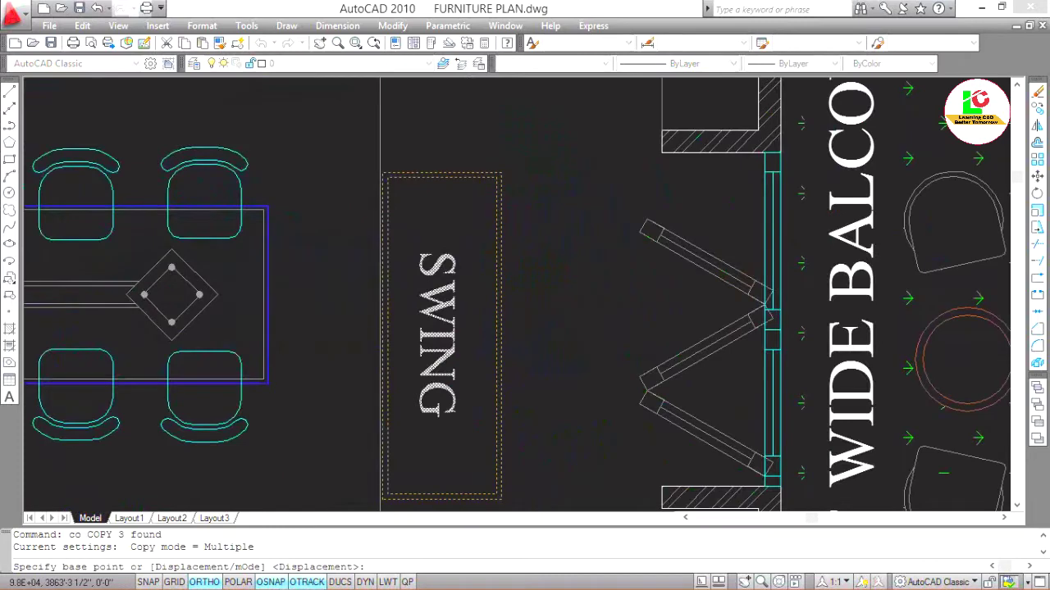
pyautogui.scroll(2, 246, 213)
pyautogui.click(260, 201)
pyautogui.scroll(-2, 258, 234)
pyautogui.scroll(-2, 365, 287)
pyautogui.scroll(-2, 621, 243)
pyautogui.scroll(2, 782, 274)
pyautogui.scroll(3, 821, 263)
pyautogui.scroll(2, 787, 279)
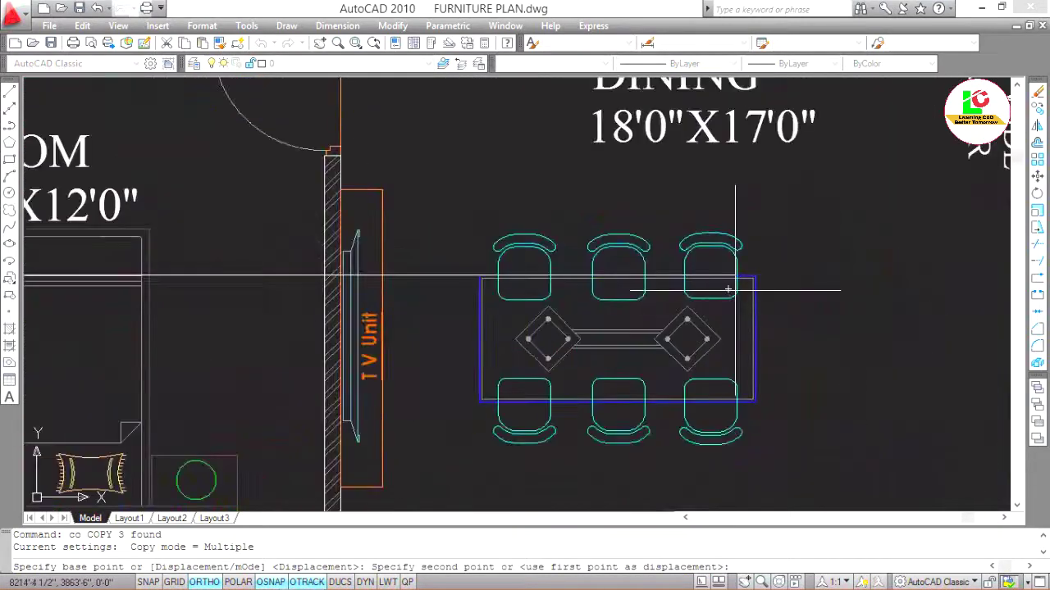
pyautogui.scroll(2, 787, 262)
pyautogui.click(778, 261)
pyautogui.scroll(-3, 698, 276)
pyautogui.press('Escape')
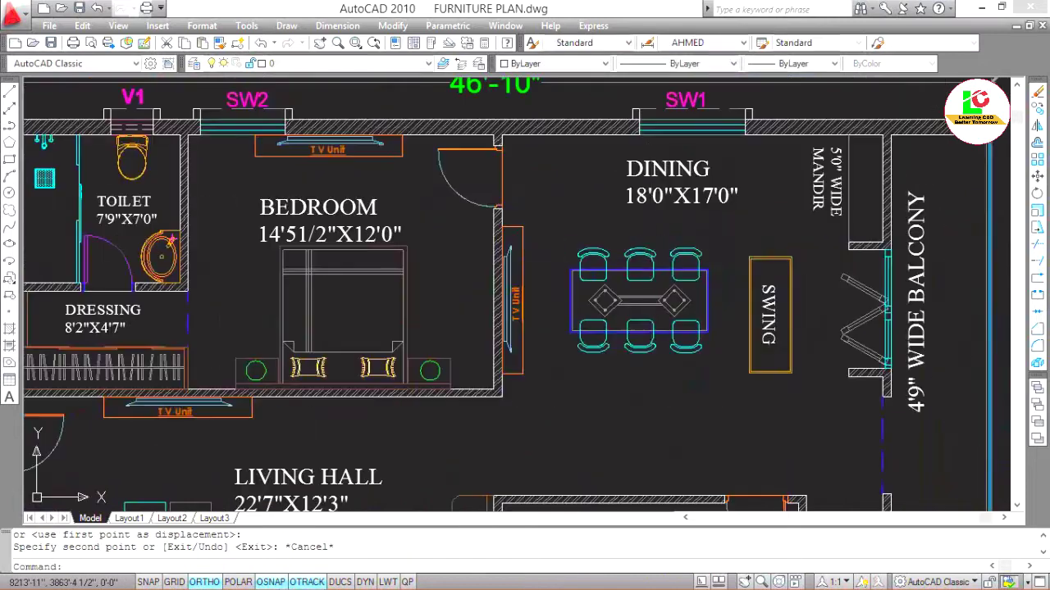
pyautogui.scroll(-2, 759, 256)
pyautogui.scroll(2, 759, 257)
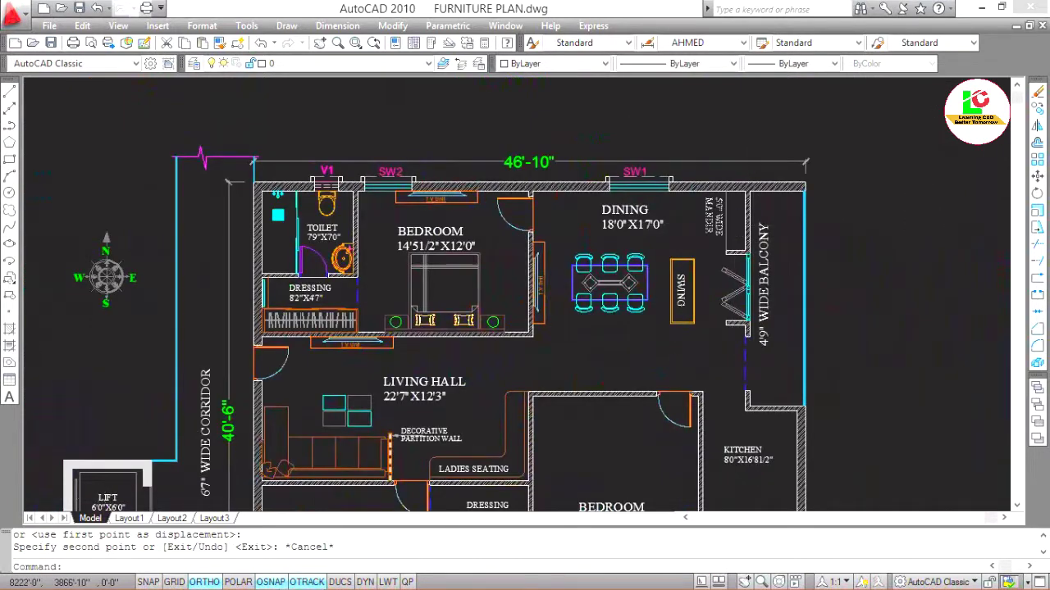
pyautogui.scroll(3, 746, 261)
pyautogui.scroll(-3, 746, 271)
pyautogui.scroll(-2, 739, 320)
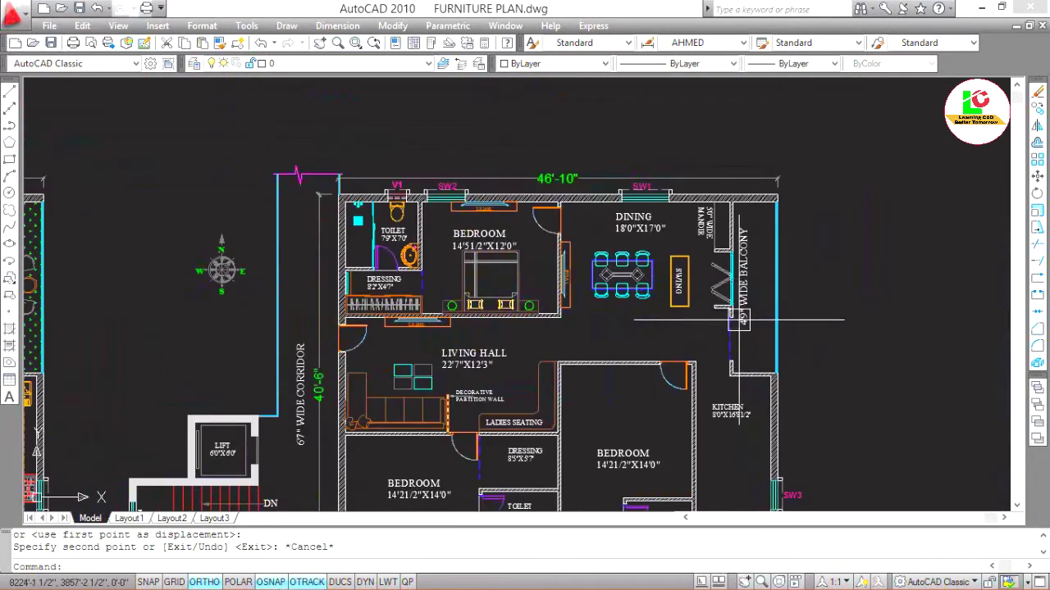
pyautogui.scroll(-2, 766, 289)
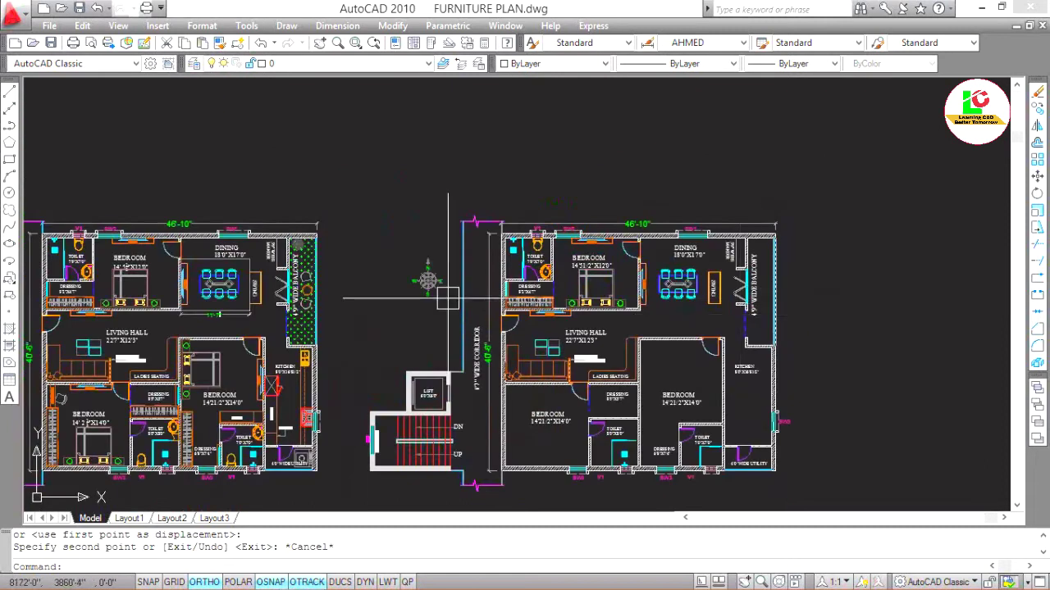
pyautogui.scroll(-2, 750, 214)
pyautogui.scroll(3, 355, 337)
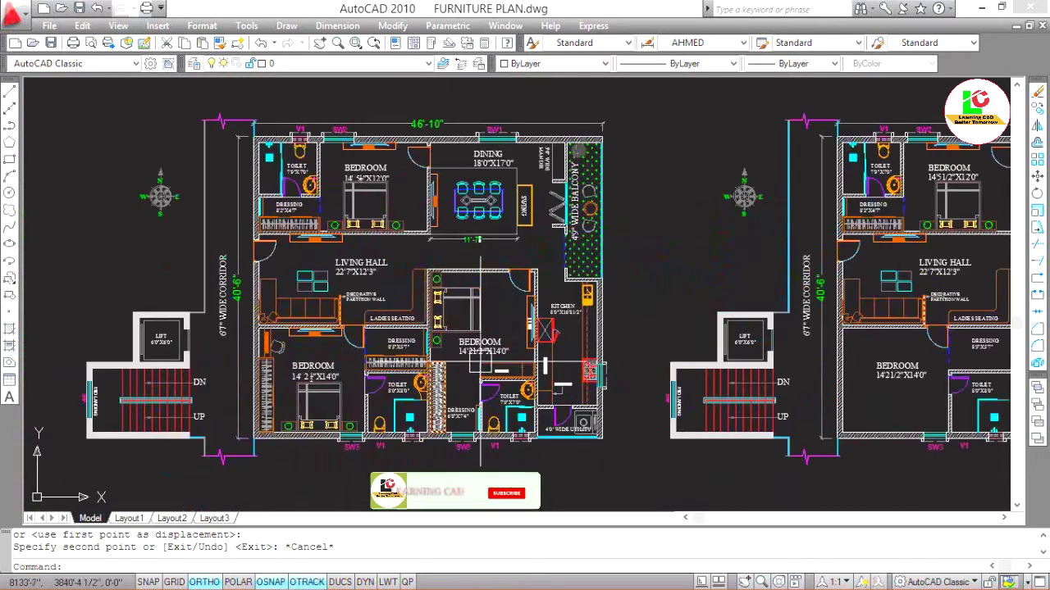
pyautogui.scroll(1, 486, 358)
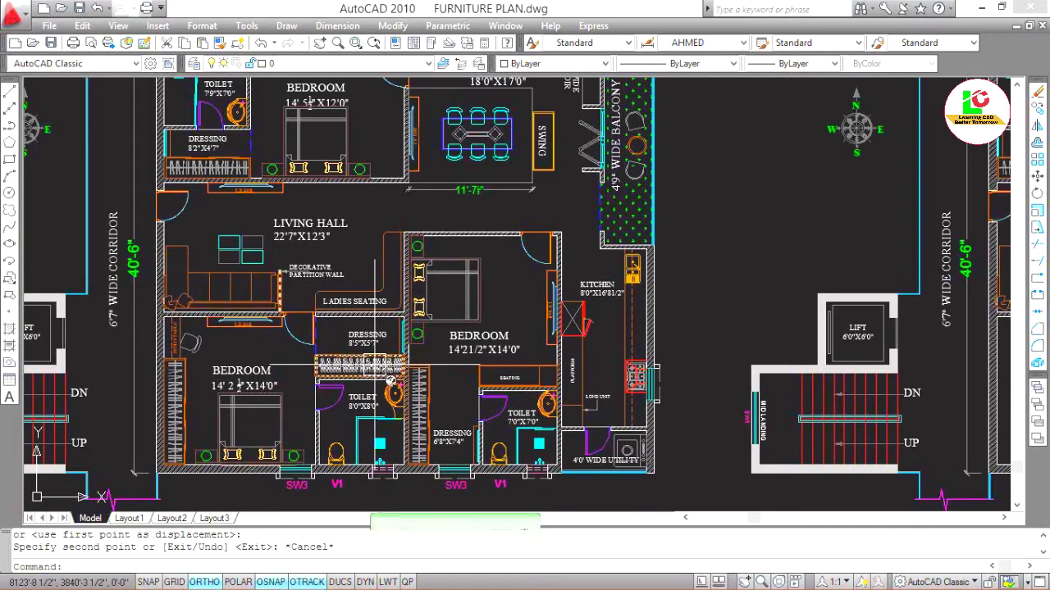
pyautogui.scroll(3, 176, 398)
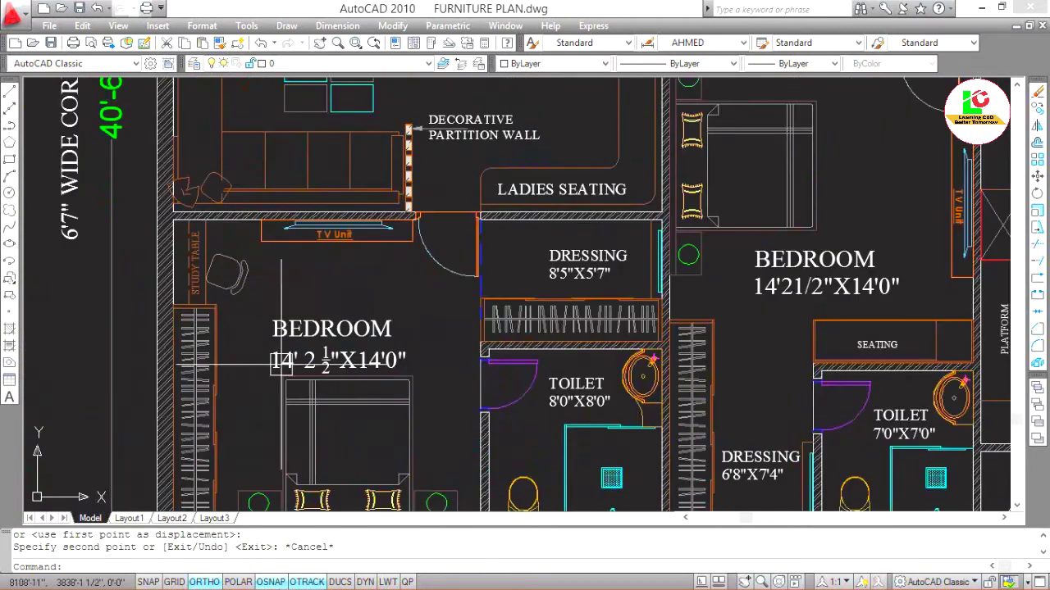
pyautogui.scroll(-2, 363, 404)
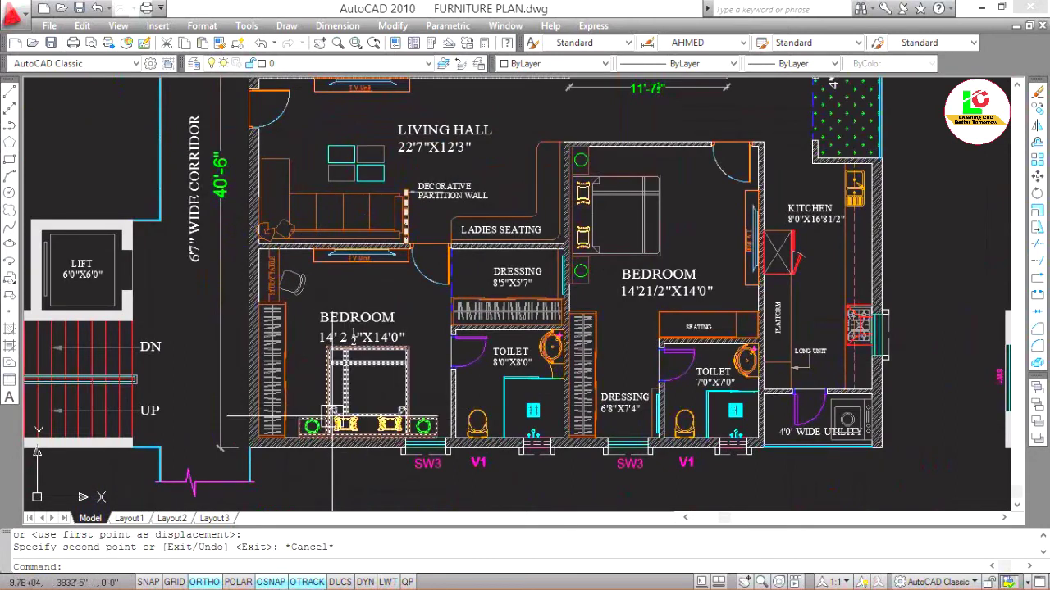
pyautogui.scroll(3, 286, 310)
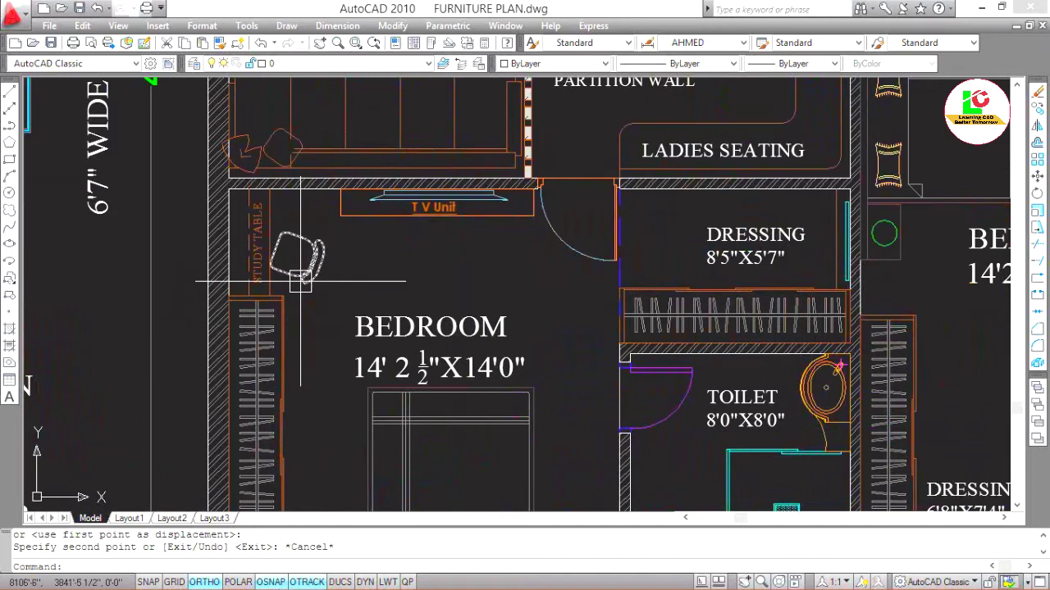
pyautogui.scroll(-3, 307, 257)
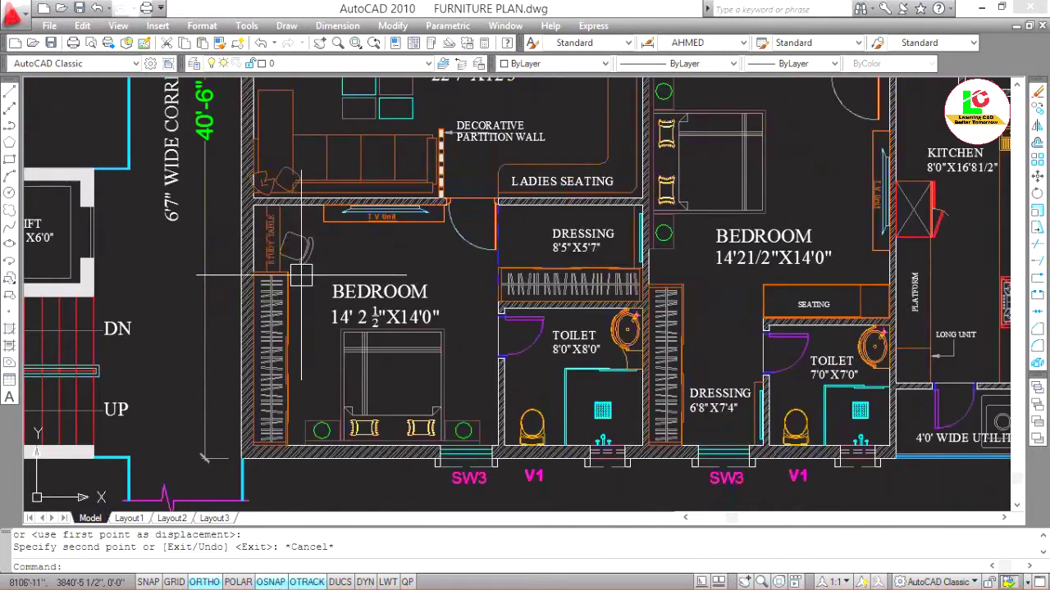
pyautogui.scroll(3, 284, 257)
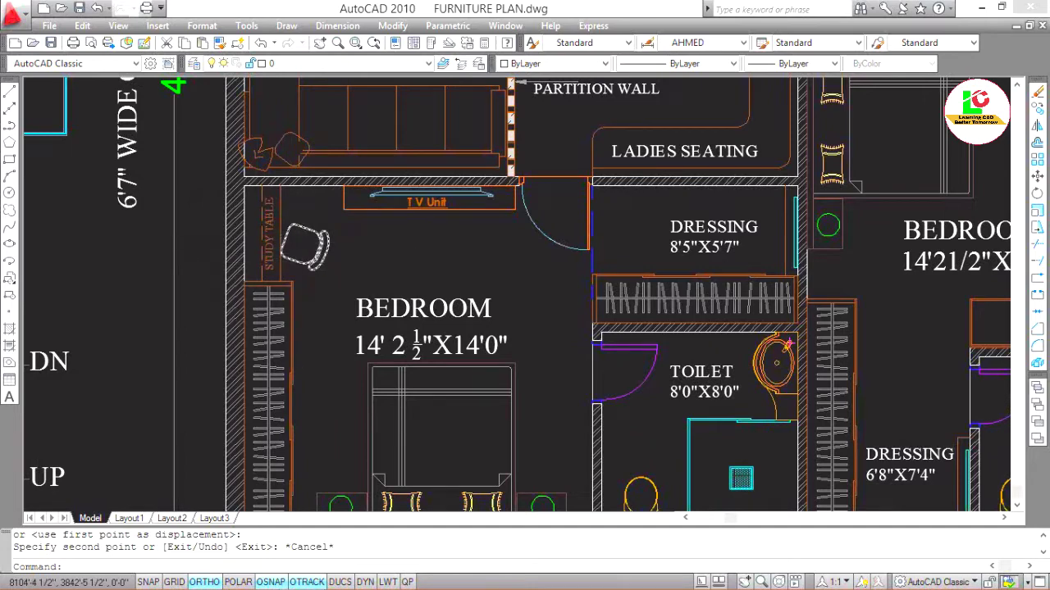
pyautogui.scroll(-2, 257, 246)
pyautogui.scroll(2, 562, 279)
pyautogui.scroll(4, 562, 278)
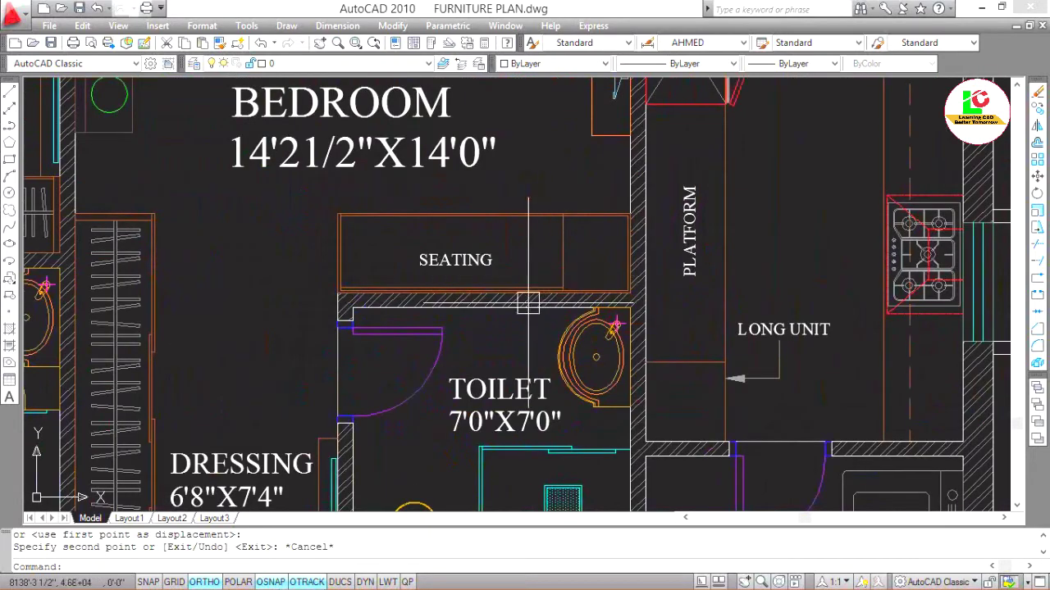
pyautogui.scroll(-2, 559, 281)
pyautogui.scroll(-4, 525, 266)
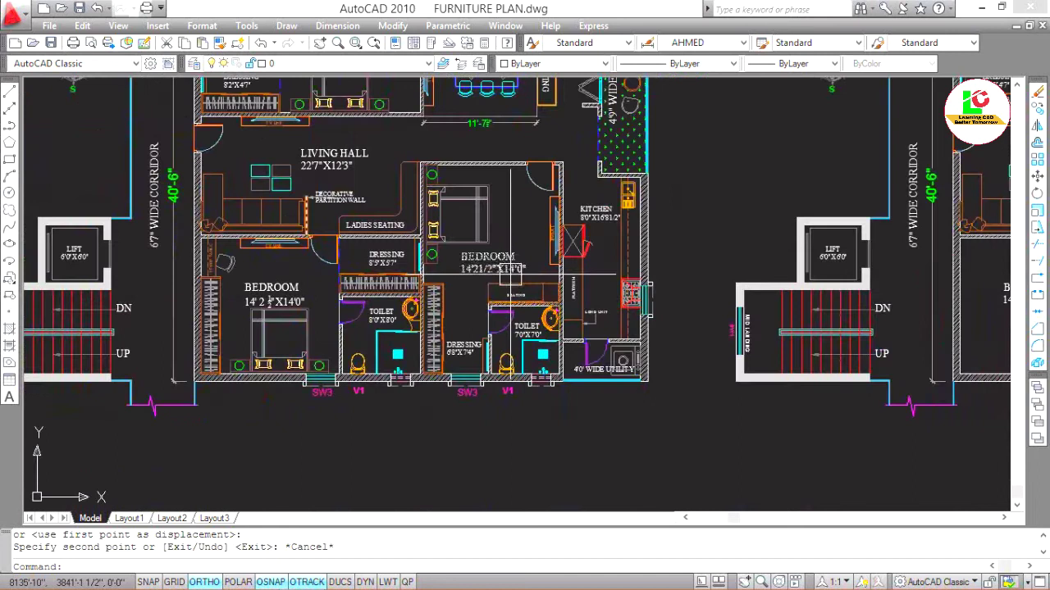
pyautogui.scroll(2, 471, 255)
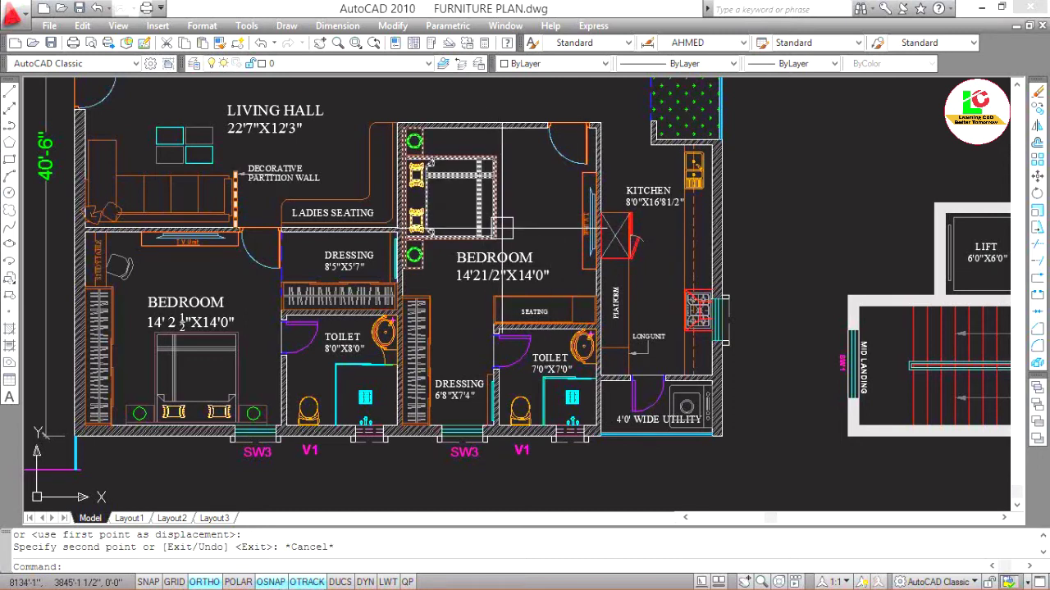
pyautogui.scroll(-3, 502, 229)
pyautogui.scroll(2, 437, 282)
pyautogui.scroll(2, 437, 282)
# Window-select the left bedroom's TV unit, study table, chair, bed and wardrobe.
pyautogui.scroll(3, 459, 282)
pyautogui.click(398, 223)
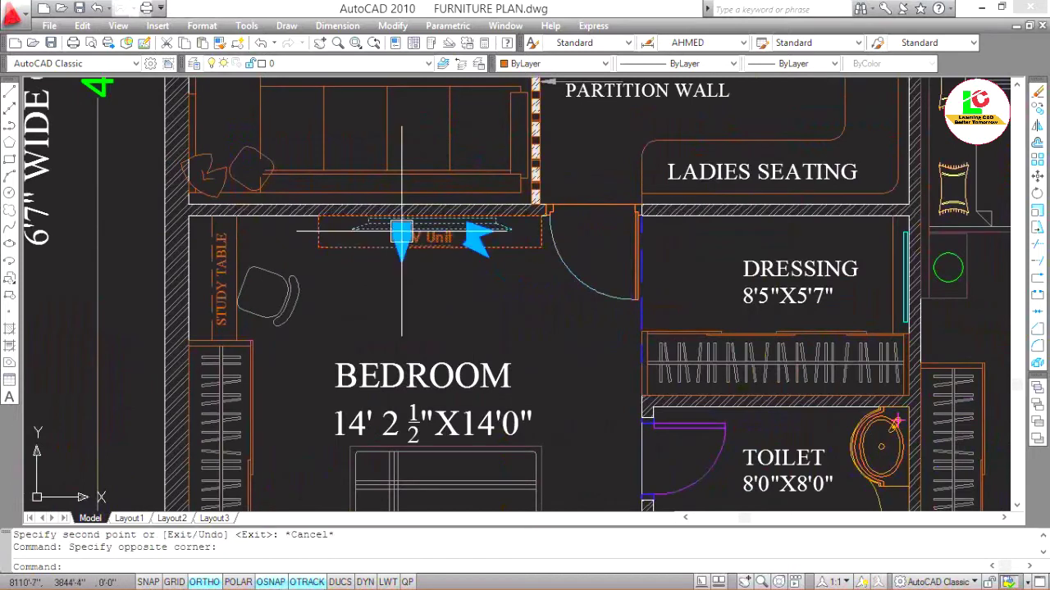
pyautogui.click(338, 279)
pyautogui.click(212, 308)
pyautogui.scroll(-3, 330, 262)
pyautogui.scroll(1, 340, 300)
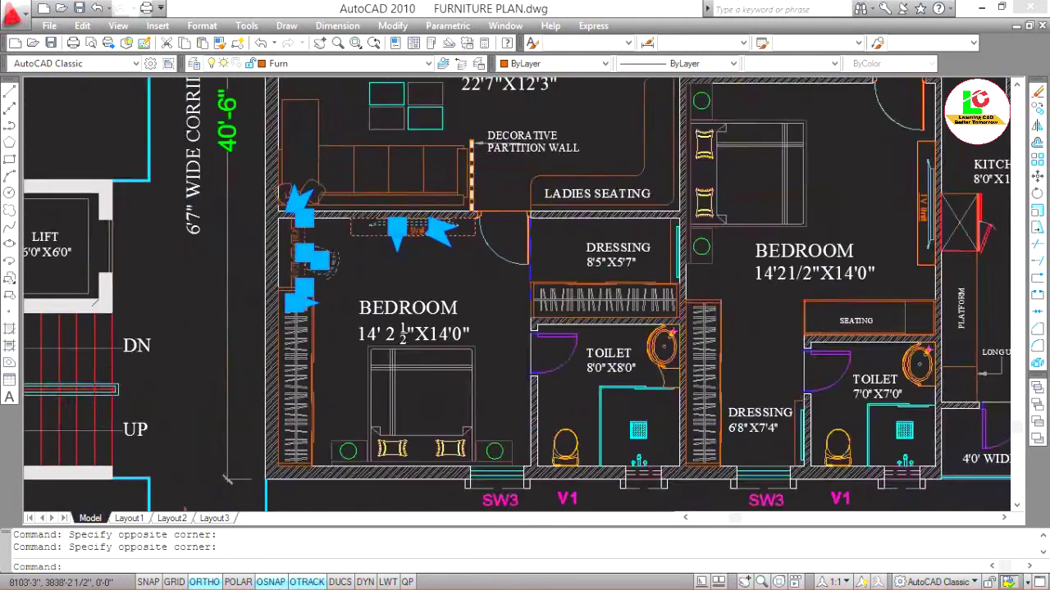
pyautogui.scroll(1, 339, 300)
pyautogui.click(351, 276)
pyautogui.scroll(-2, 278, 410)
pyautogui.click(275, 418)
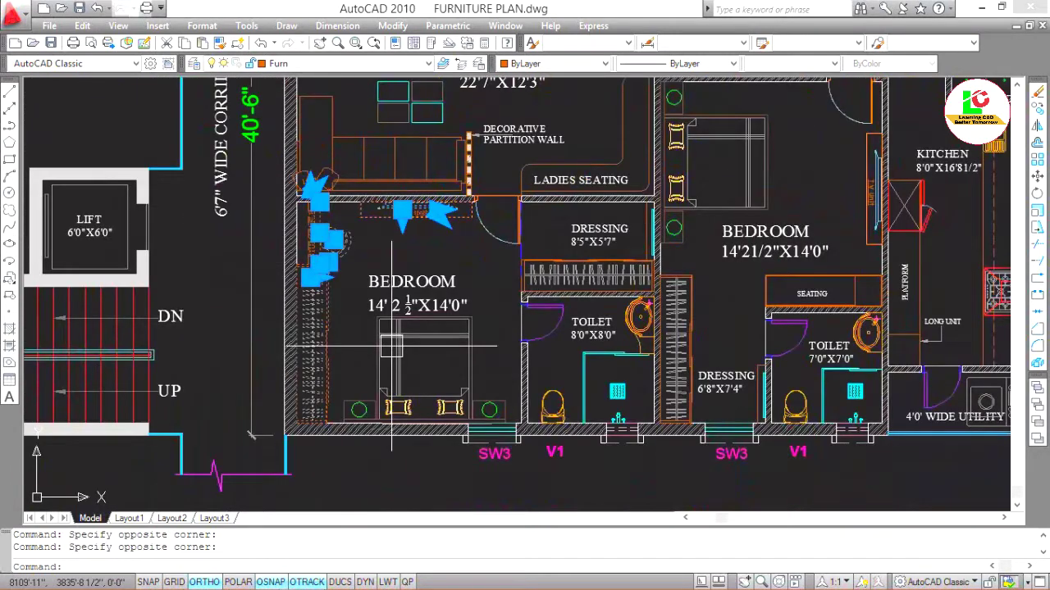
pyautogui.scroll(1, 275, 418)
pyautogui.scroll(-1, 275, 418)
pyautogui.scroll(1, 275, 418)
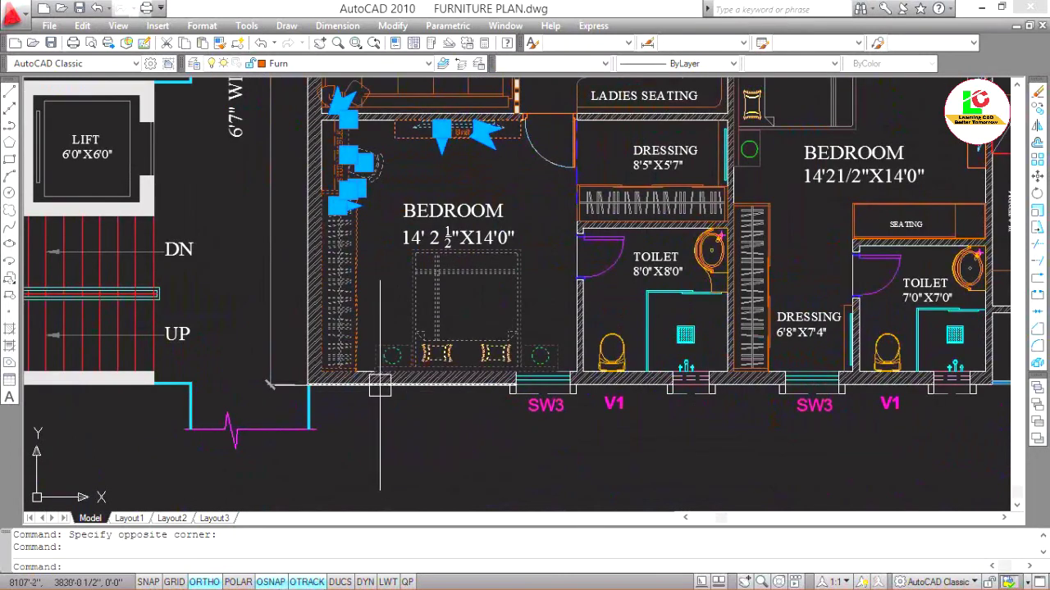
pyautogui.write('co')
# Copy them from the bedroom's lower-left wall corner to the matching corner in the empty plan.
pyautogui.press('Return')
pyautogui.scroll(2, 310, 378)
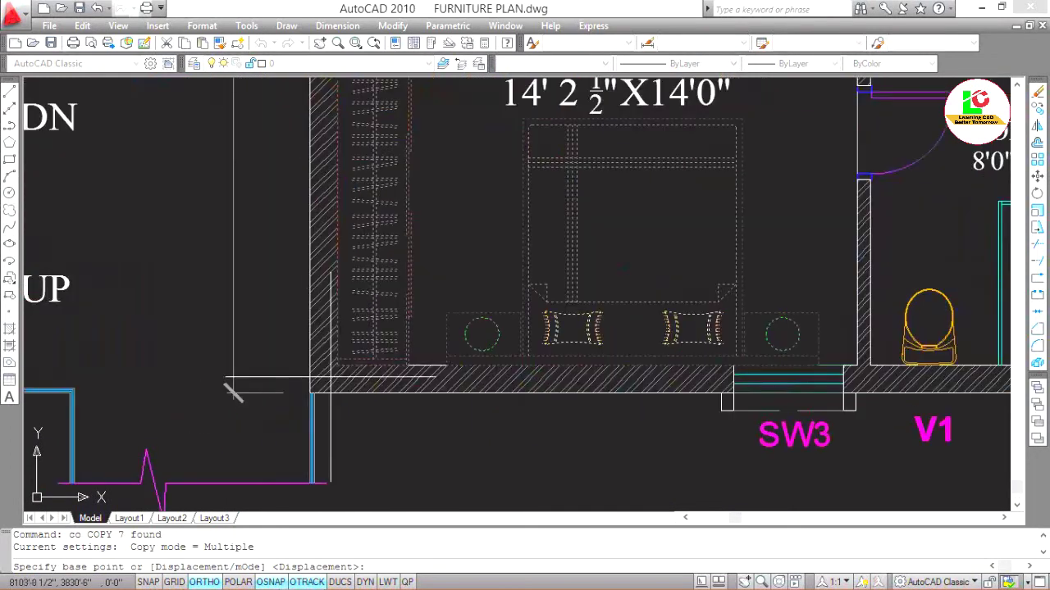
pyautogui.click(337, 366)
pyautogui.scroll(-5, 337, 366)
pyautogui.scroll(-2, 492, 373)
pyautogui.scroll(-2, 547, 377)
pyautogui.scroll(3, 546, 373)
pyautogui.scroll(2, 546, 374)
pyautogui.scroll(3, 574, 369)
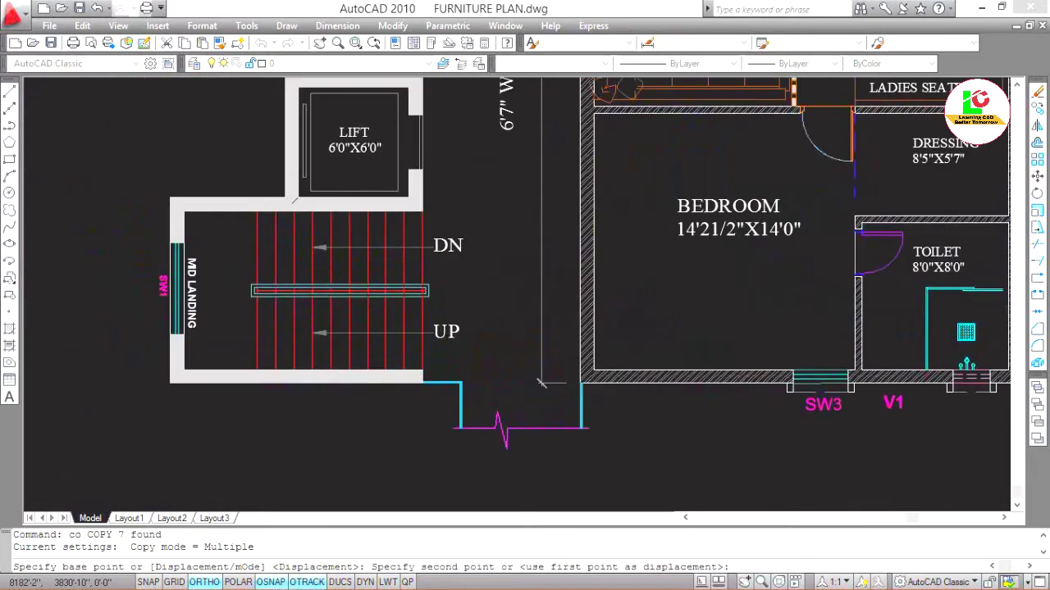
pyautogui.scroll(1, 598, 365)
pyautogui.click(598, 366)
pyautogui.scroll(-4, 574, 367)
# End the previous copy and select the dressing wardrobe, its side line and the toilet fixtures.
pyautogui.scroll(-2, 533, 361)
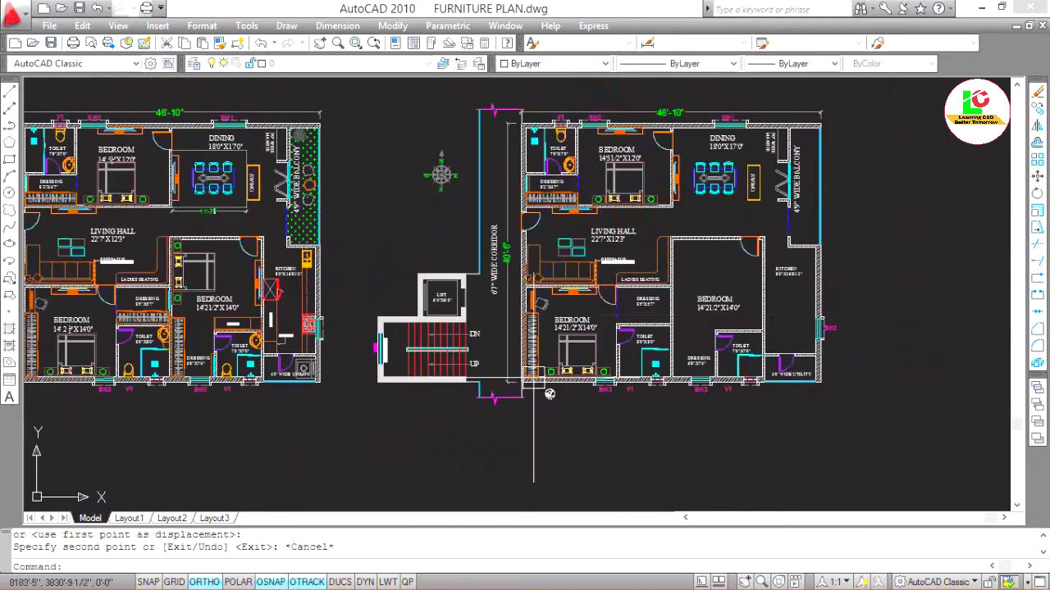
pyautogui.press('Escape')
pyautogui.scroll(5, 377, 340)
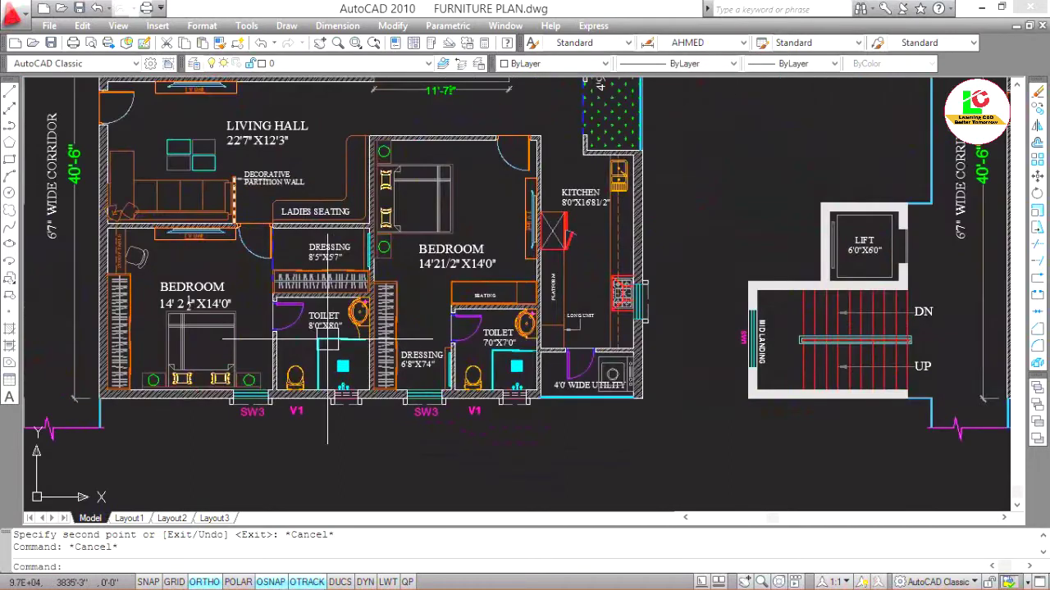
pyautogui.scroll(3, 293, 307)
pyautogui.click(366, 250)
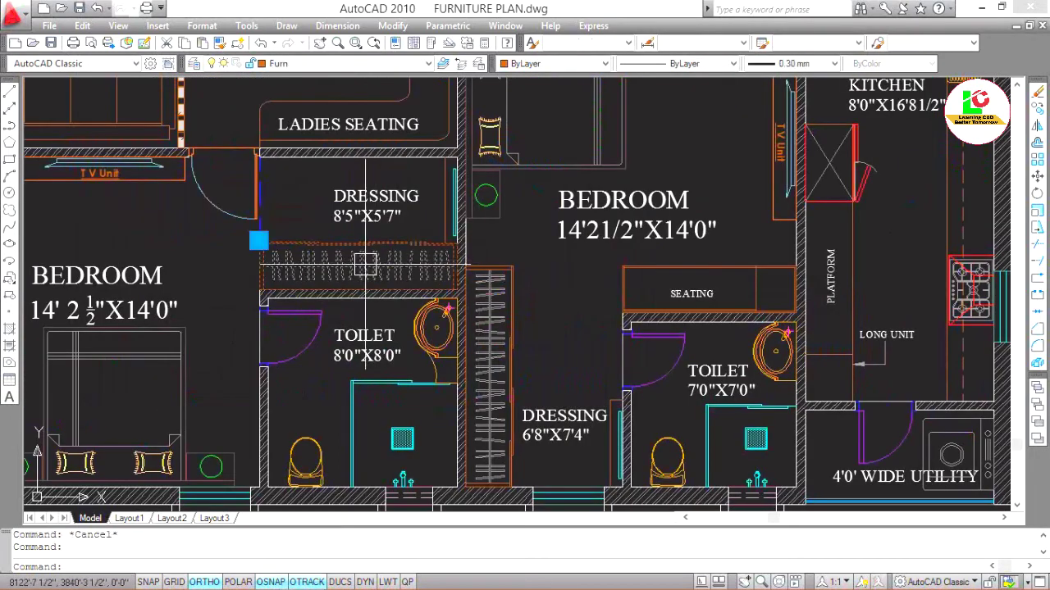
pyautogui.scroll(2, 460, 218)
pyautogui.scroll(2, 503, 207)
pyautogui.click(414, 242)
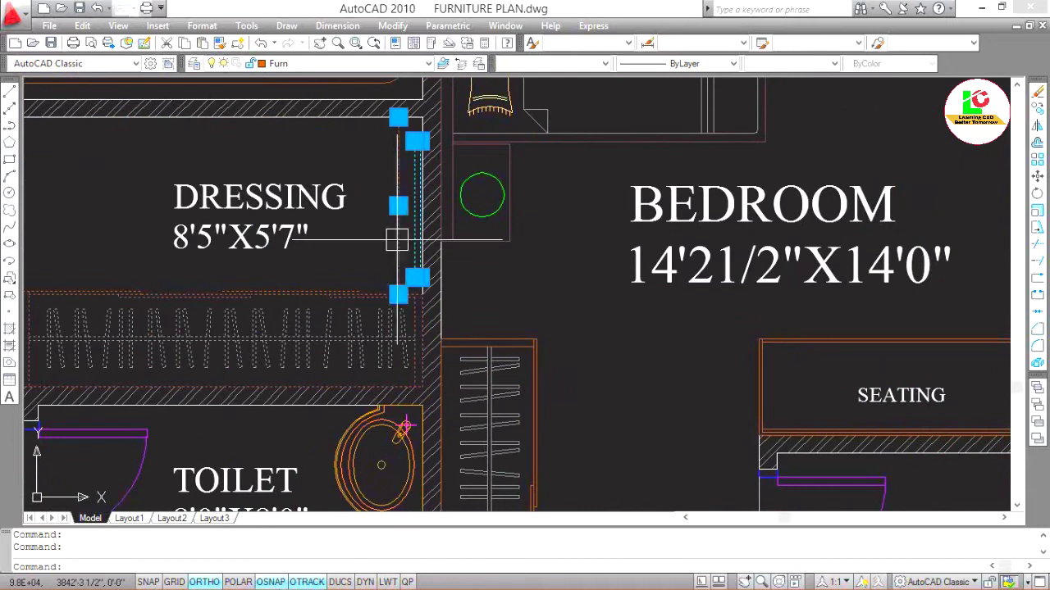
pyautogui.scroll(-4, 405, 425)
pyautogui.scroll(3, 435, 344)
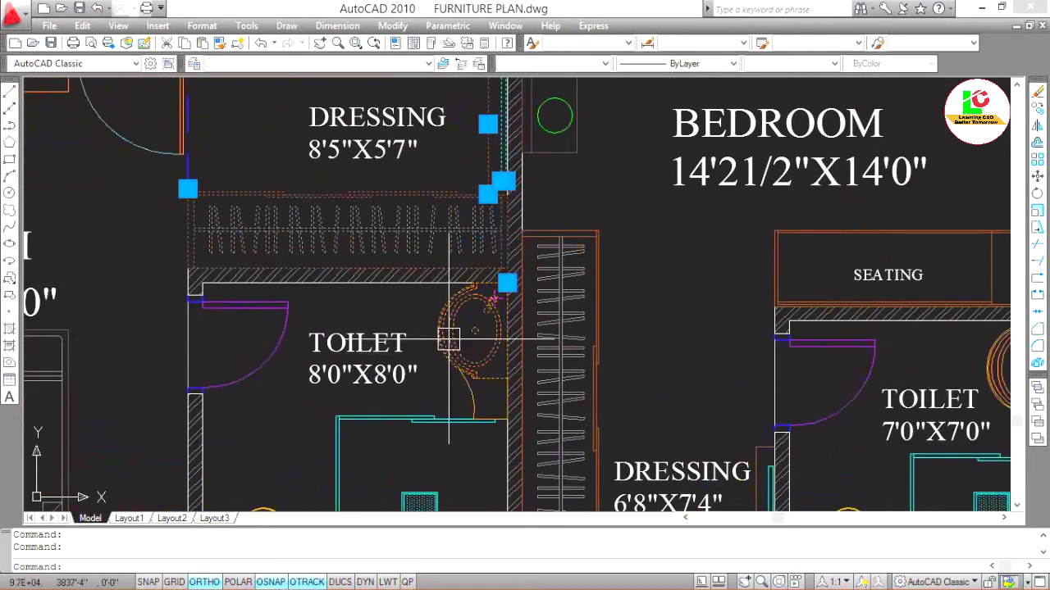
pyautogui.scroll(-4, 429, 353)
pyautogui.scroll(2, 424, 383)
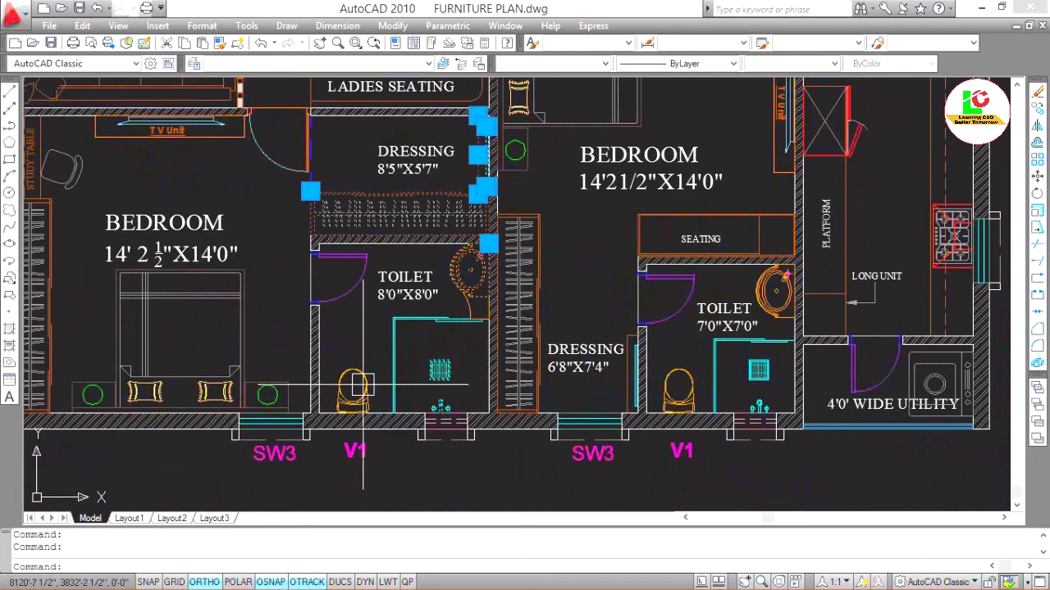
pyautogui.scroll(2, 395, 347)
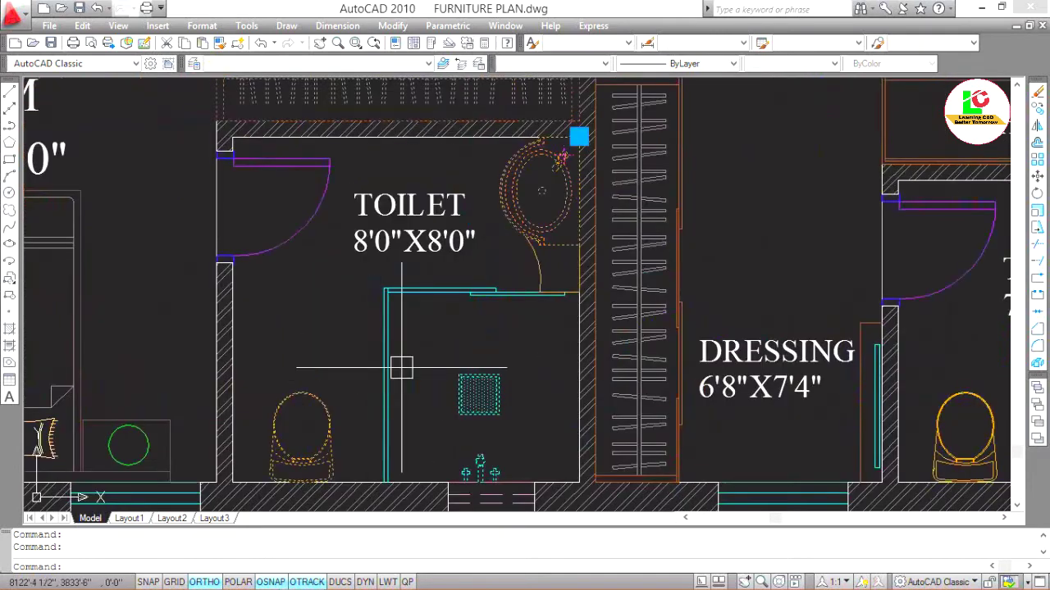
pyautogui.scroll(-2, 421, 348)
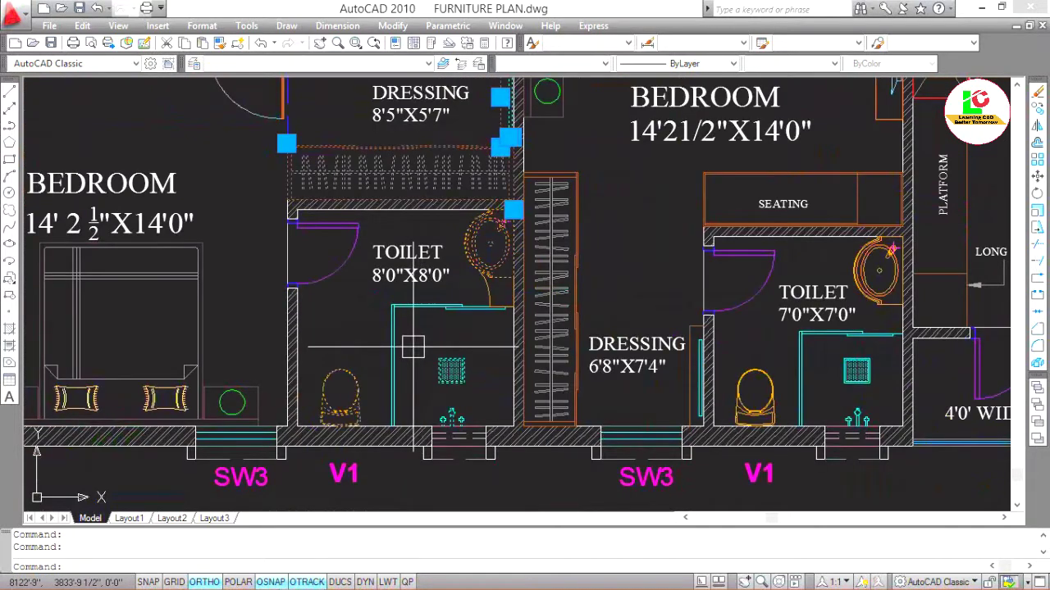
pyautogui.write('co')
# Copy the dressing and toilet items into the empty plan's 8'0"X8'0" toilet.
pyautogui.press('Return')
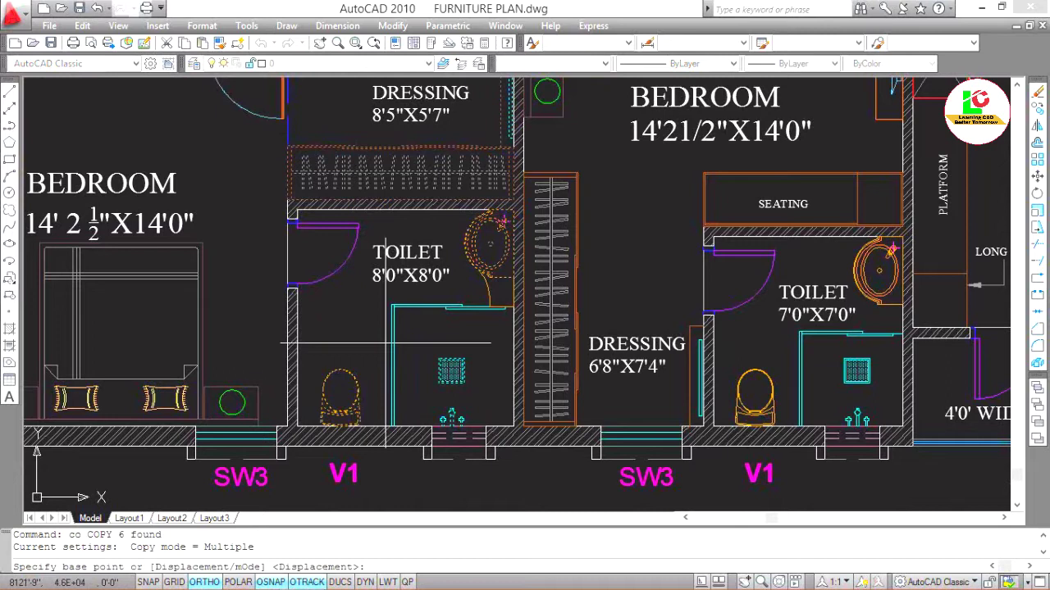
pyautogui.scroll(2, 320, 433)
pyautogui.scroll(-2, 312, 414)
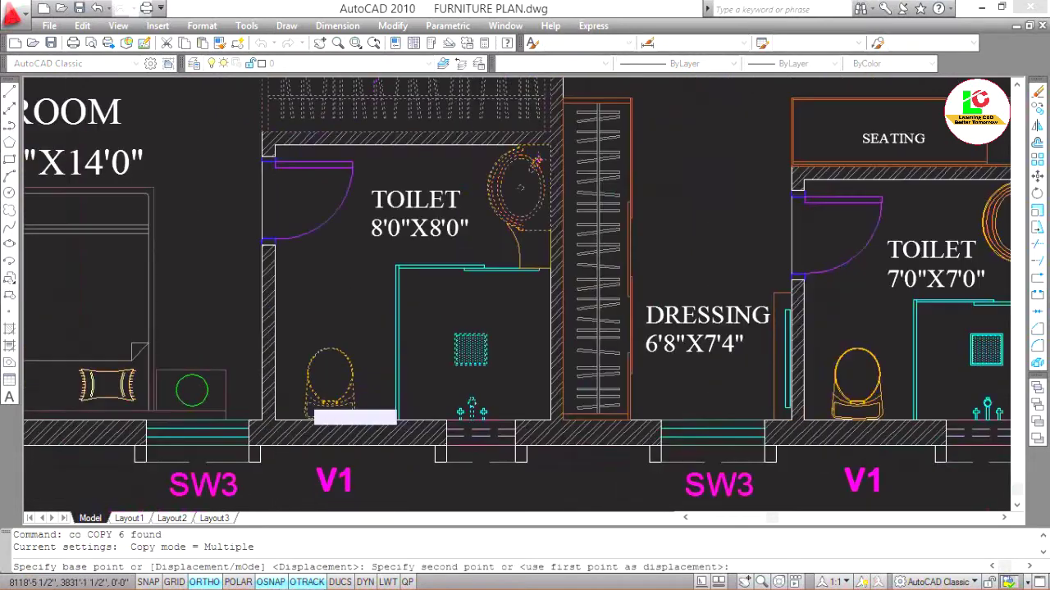
pyautogui.scroll(-8, 689, 377)
pyautogui.scroll(3, 689, 378)
pyautogui.scroll(3, 689, 377)
pyautogui.scroll(2, 686, 370)
pyautogui.click(633, 347)
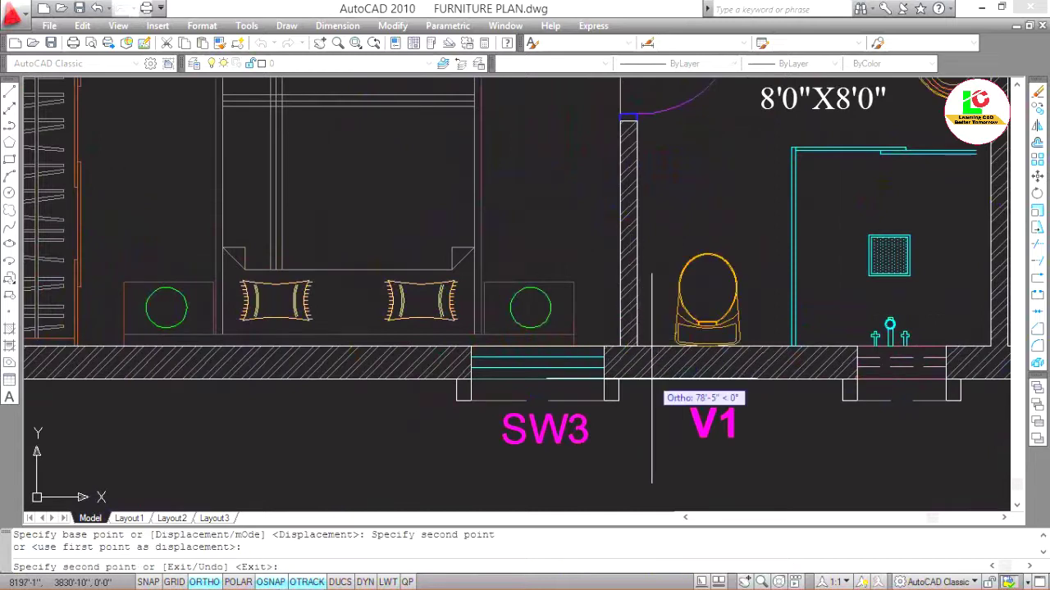
pyautogui.press('Escape')
pyautogui.scroll(-4, 581, 359)
pyautogui.scroll(-2, 580, 359)
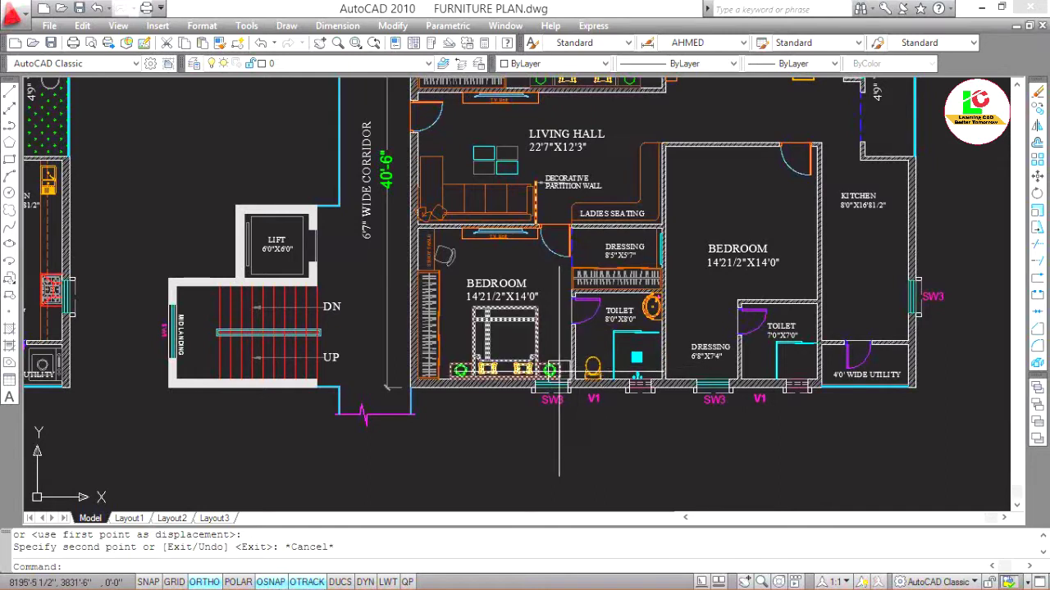
# Window-select the bedroom's TV unit in the furnished plan.
pyautogui.scroll(3, 635, 291)
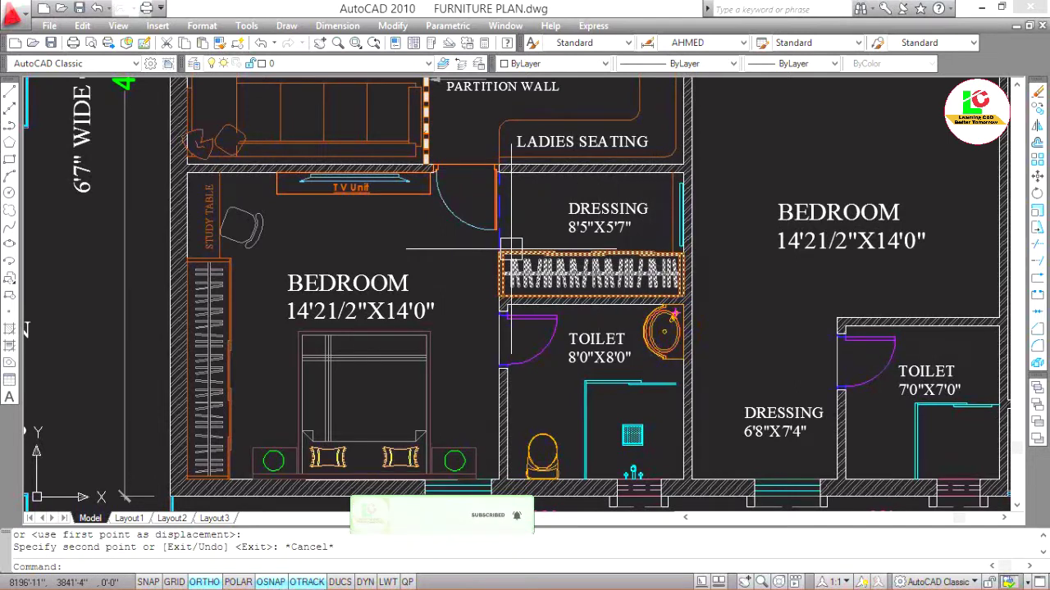
pyautogui.scroll(-2, 460, 302)
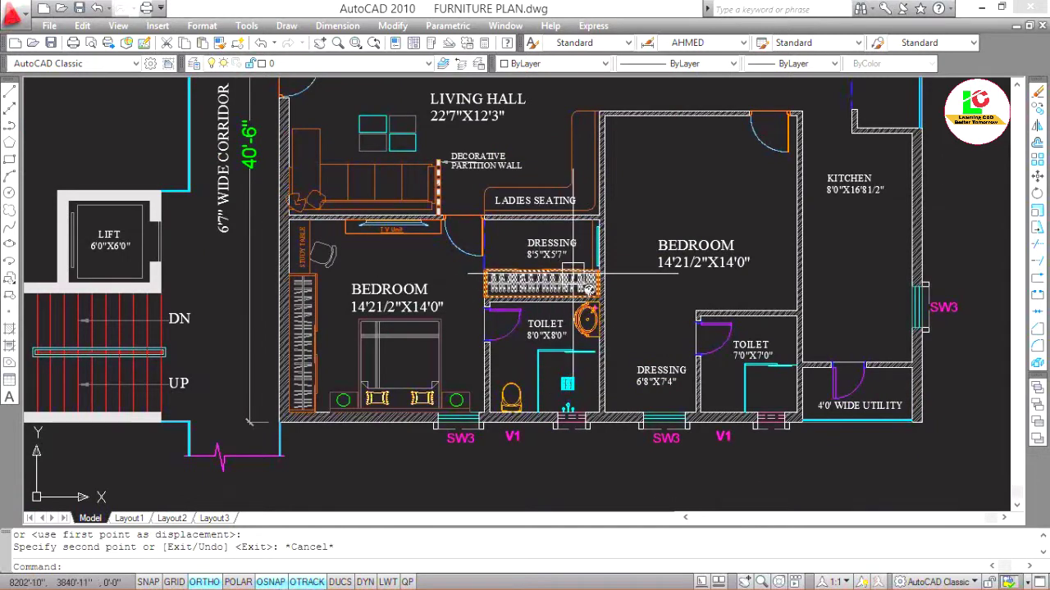
pyautogui.scroll(-4, 611, 295)
pyautogui.scroll(2, 203, 295)
pyautogui.scroll(3, 327, 306)
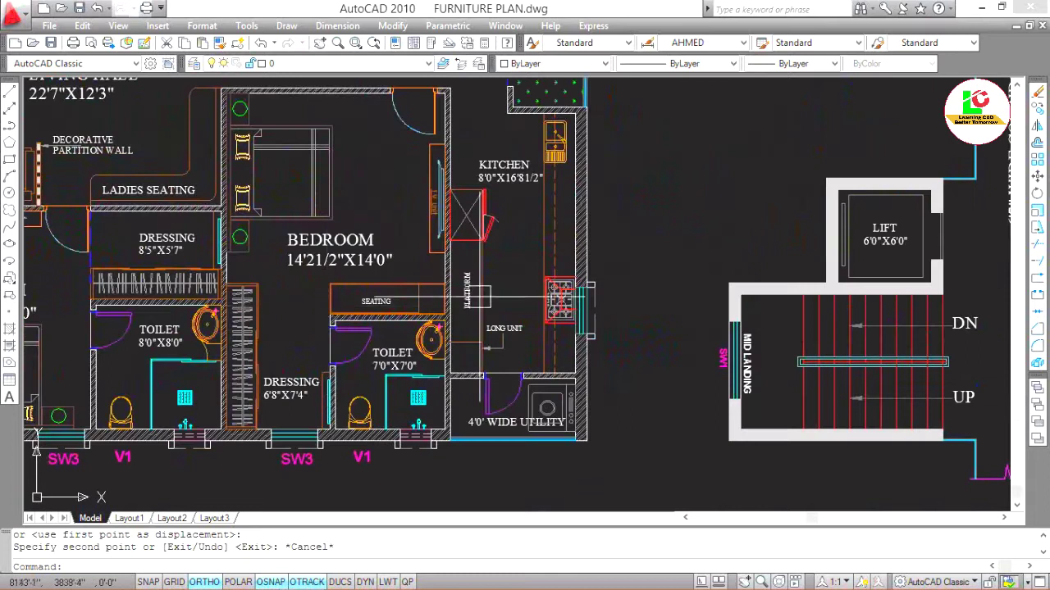
pyautogui.scroll(-1, 436, 297)
pyautogui.scroll(2, 459, 237)
pyautogui.scroll(4, 479, 234)
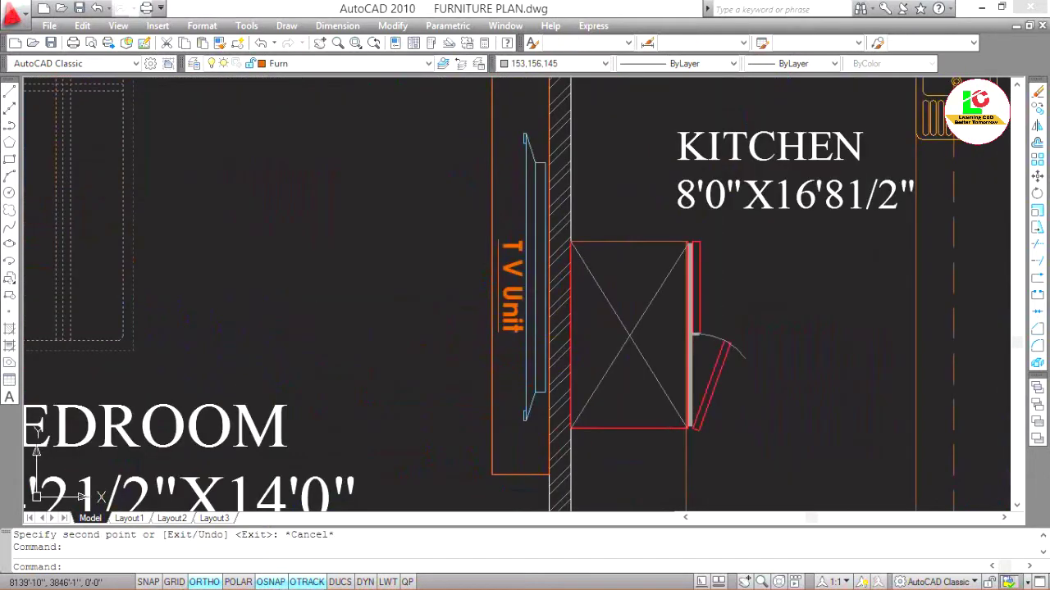
pyautogui.click(529, 133)
pyautogui.click(495, 209)
# Add the SEATING block and its parts to the selection and start COPY.
pyautogui.scroll(-3, 481, 290)
pyautogui.scroll(-3, 395, 351)
pyautogui.scroll(2, 345, 373)
pyautogui.scroll(2, 292, 370)
pyautogui.scroll(-2, 293, 369)
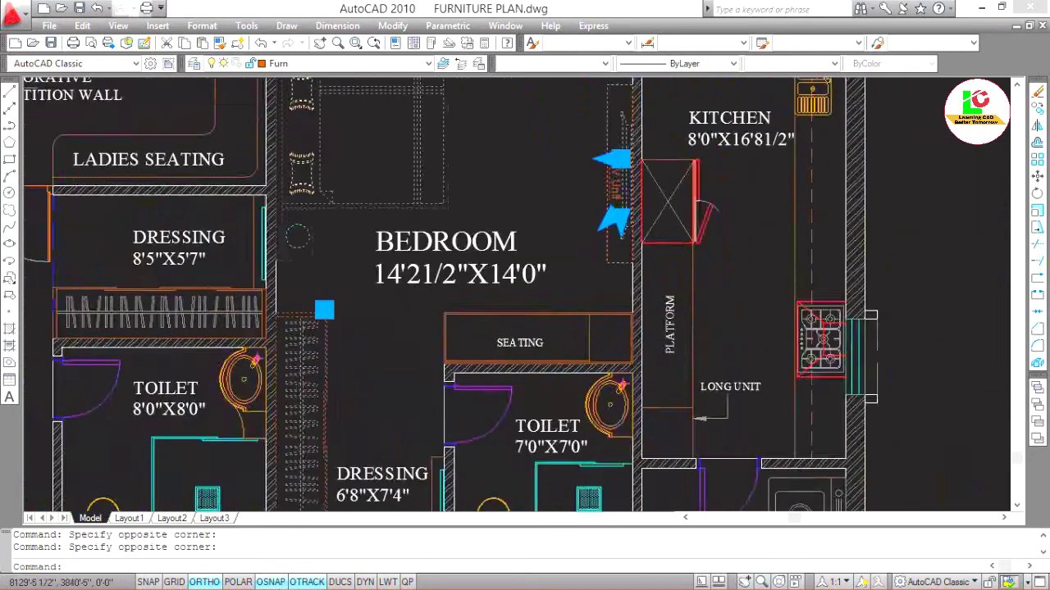
pyautogui.scroll(2, 491, 378)
pyautogui.click(307, 354)
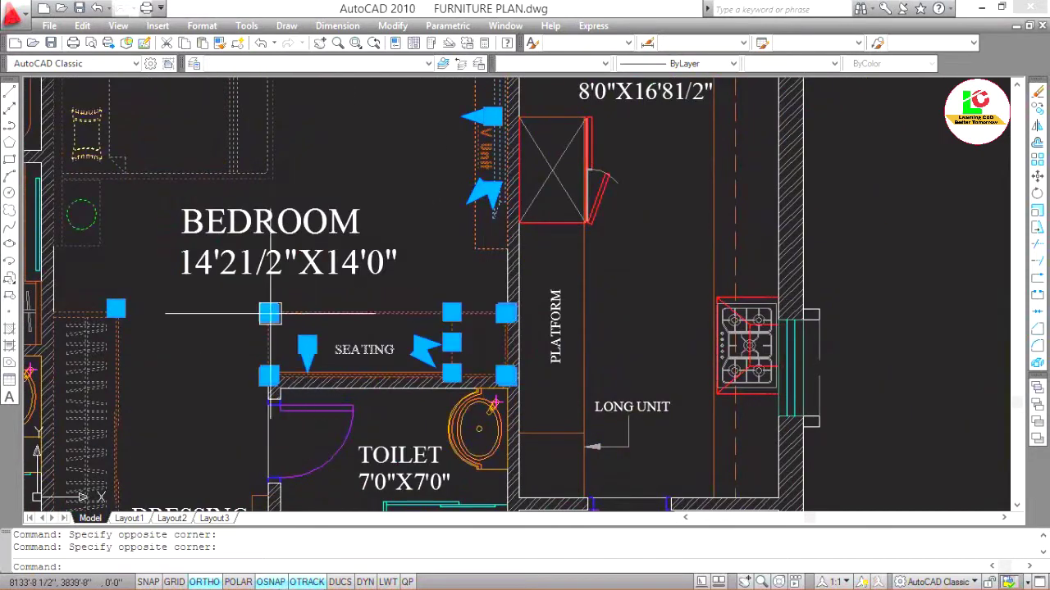
pyautogui.scroll(3, 270, 312)
pyautogui.click(233, 292)
pyautogui.click(773, 457)
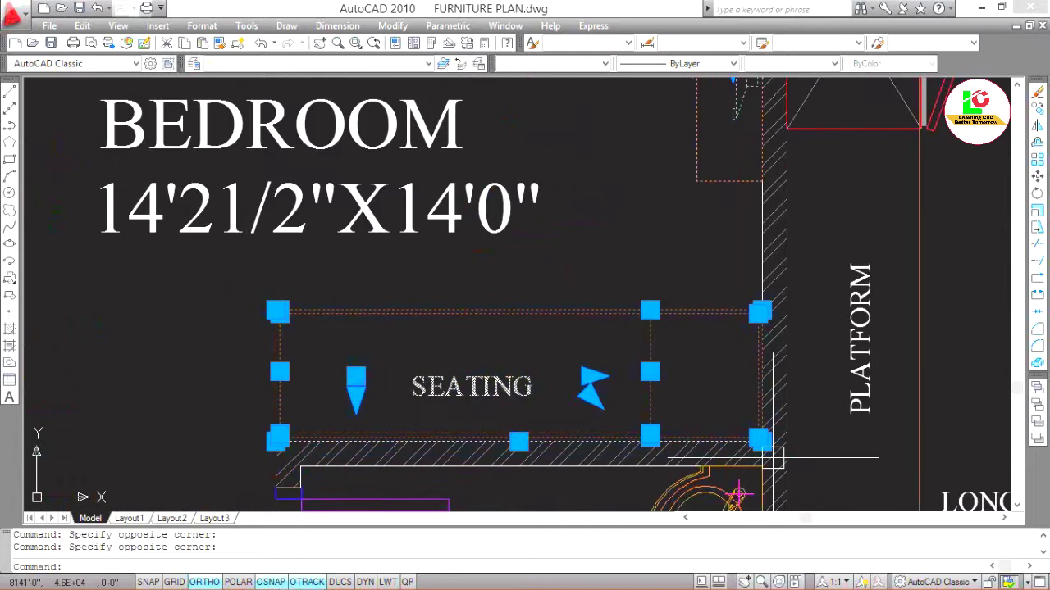
pyautogui.scroll(-3, 527, 335)
pyautogui.scroll(-2, 528, 335)
pyautogui.scroll(1, 527, 335)
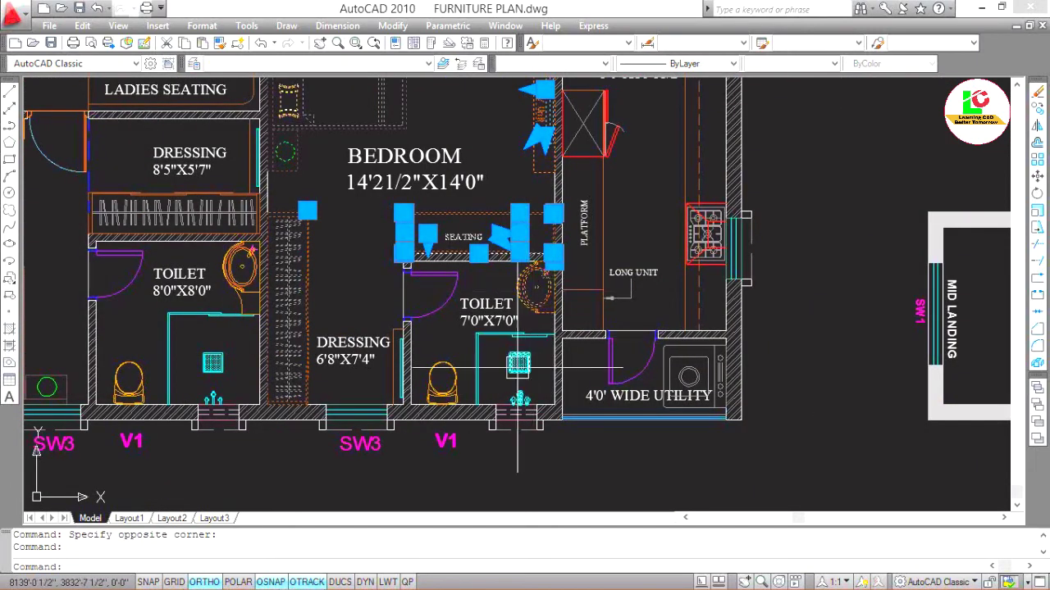
pyautogui.scroll(-2, 450, 374)
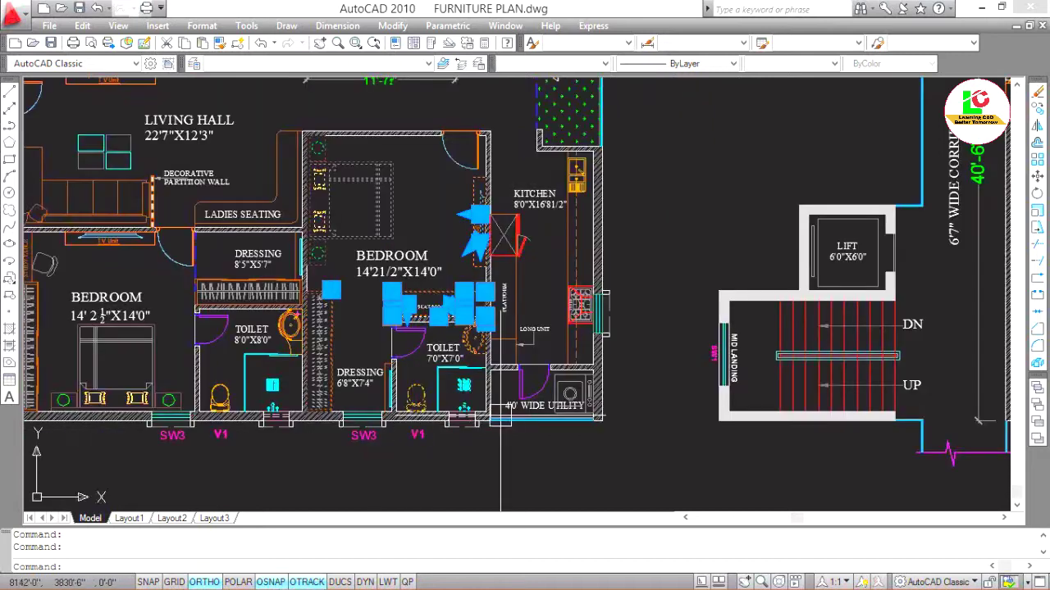
pyautogui.scroll(1, 463, 410)
pyautogui.write('o')
pyautogui.press('Return')
# Place the TV unit and seating copy at the matching window corner of the right-hand bedroom.
pyautogui.scroll(2, 486, 402)
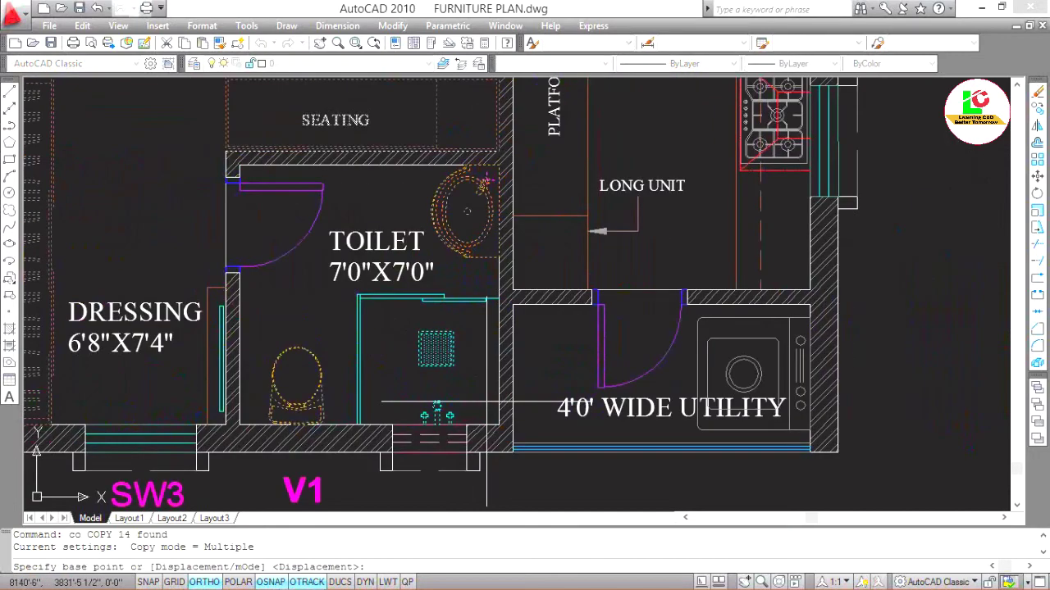
pyautogui.scroll(-3, 428, 374)
pyautogui.scroll(-1, 533, 394)
pyautogui.scroll(2, 738, 402)
pyautogui.scroll(1, 852, 375)
pyautogui.scroll(3, 853, 375)
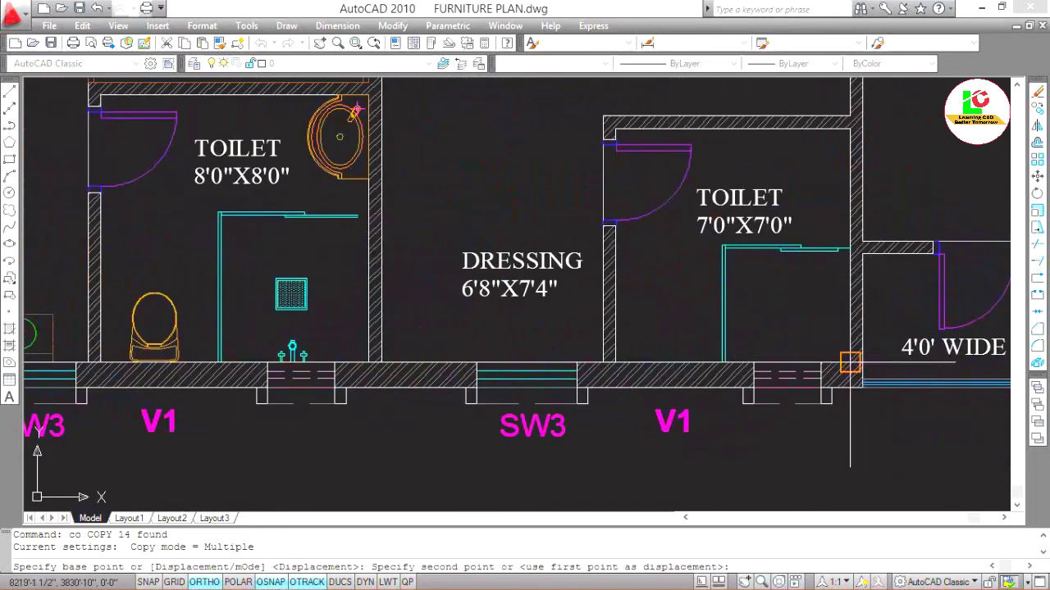
pyautogui.click(849, 362)
pyautogui.scroll(-1, 850, 362)
pyautogui.scroll(-2, 779, 361)
pyautogui.scroll(-2, 711, 360)
pyautogui.press('Escape')
pyautogui.press('Escape')
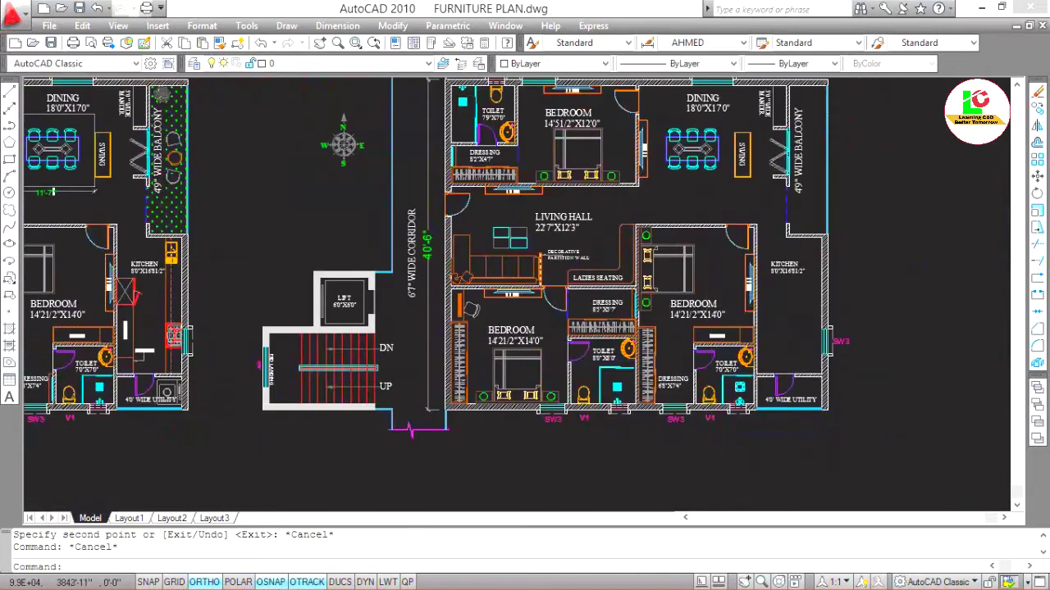
# Select the kitchen stove block in the furnished plan.
pyautogui.scroll(3, 750, 328)
pyautogui.scroll(-4, 738, 353)
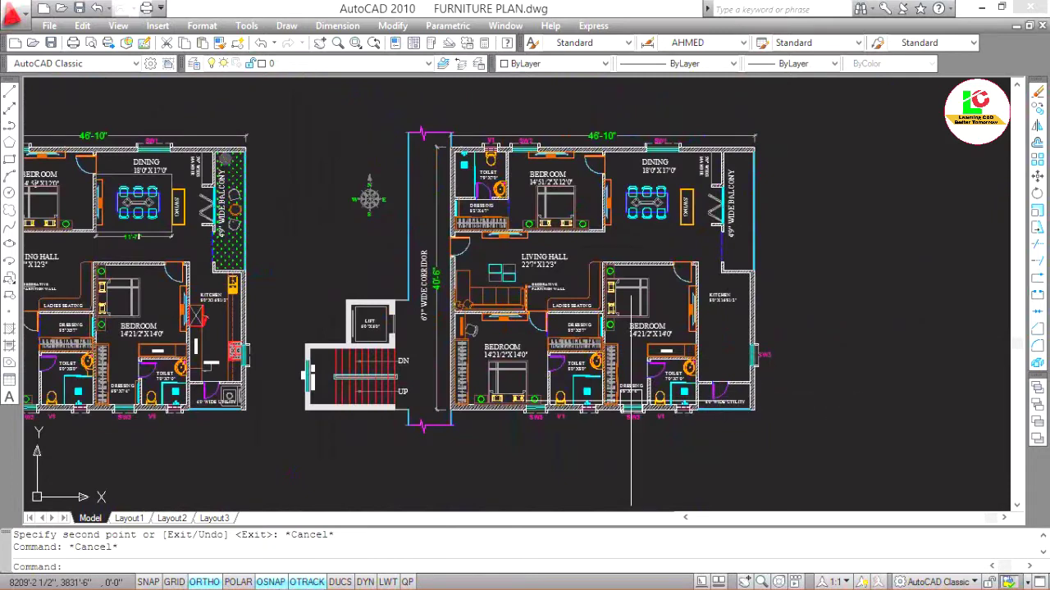
pyautogui.scroll(2, 180, 361)
pyautogui.scroll(3, 197, 344)
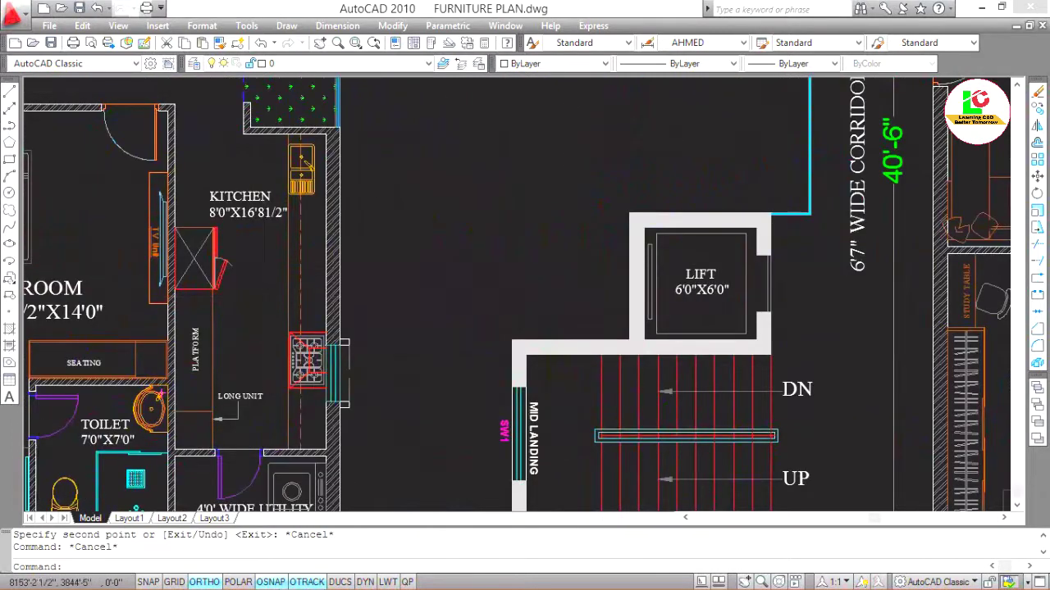
pyautogui.scroll(-2, 418, 438)
pyautogui.scroll(3, 414, 429)
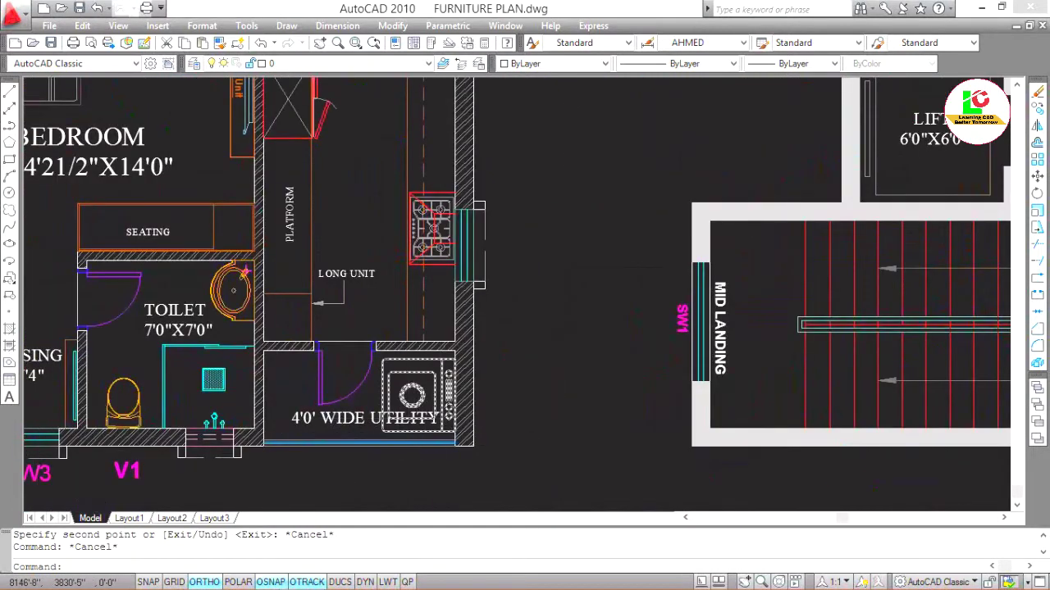
pyautogui.scroll(-2, 432, 354)
pyautogui.scroll(3, 431, 170)
pyautogui.scroll(-2, 508, 278)
pyautogui.scroll(-3, 442, 263)
pyautogui.scroll(2, 395, 387)
pyautogui.scroll(2, 459, 312)
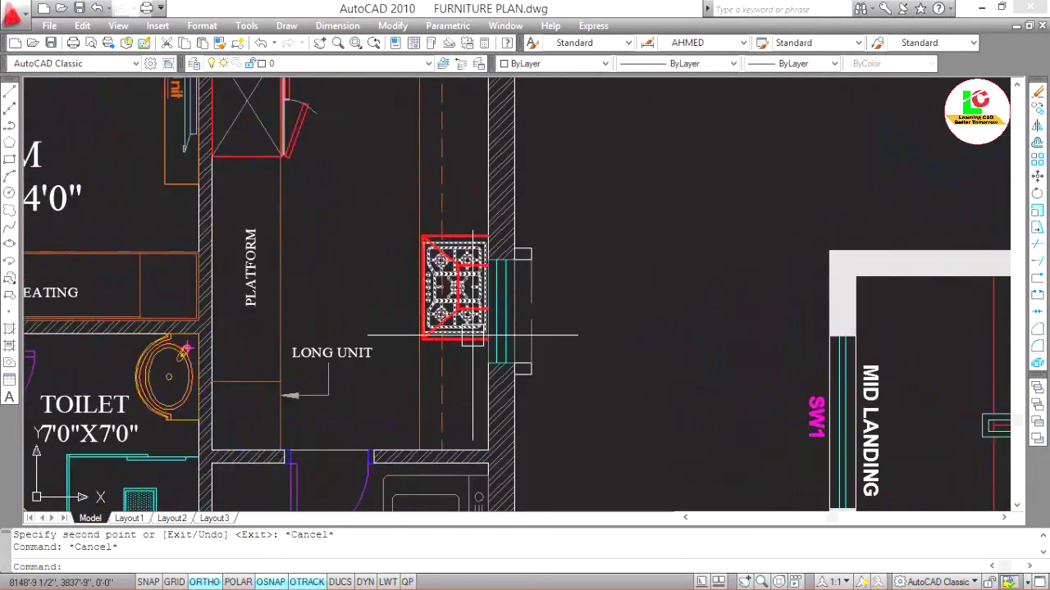
pyautogui.click(467, 301)
pyautogui.scroll(-2, 472, 344)
pyautogui.scroll(-2, 459, 395)
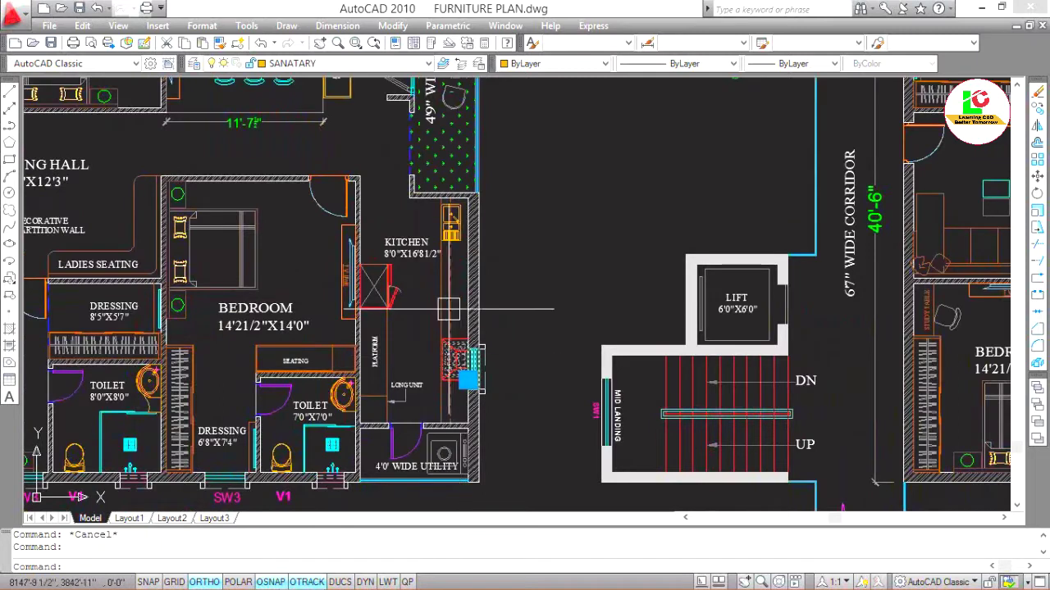
# Clear the stove selection and try an aligned measurement across the kitchen counter.
pyautogui.scroll(3, 449, 309)
pyautogui.scroll(-1, 472, 311)
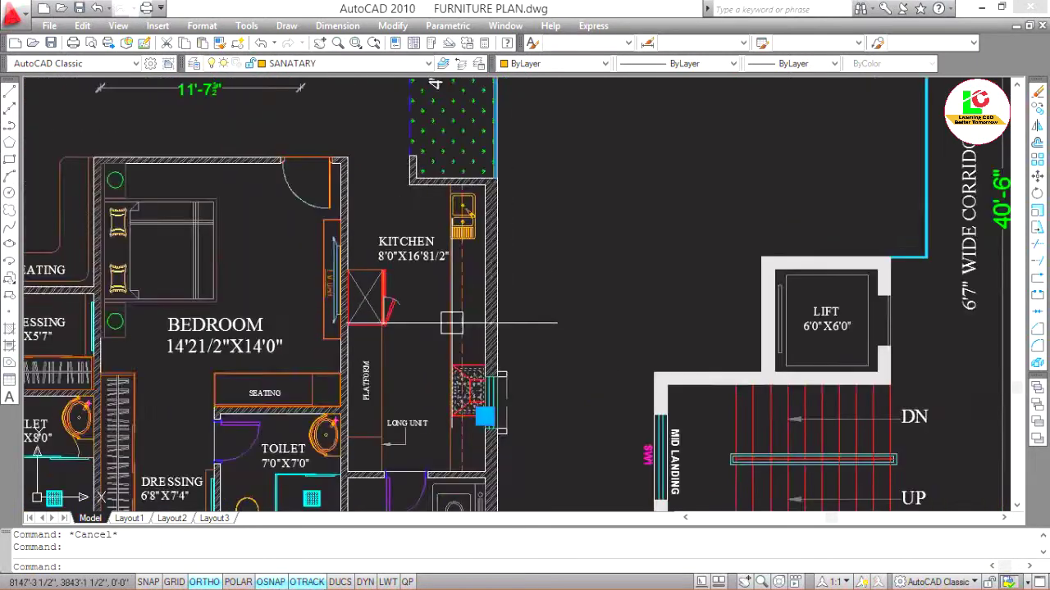
pyautogui.scroll(2, 468, 322)
pyautogui.scroll(-4, 462, 310)
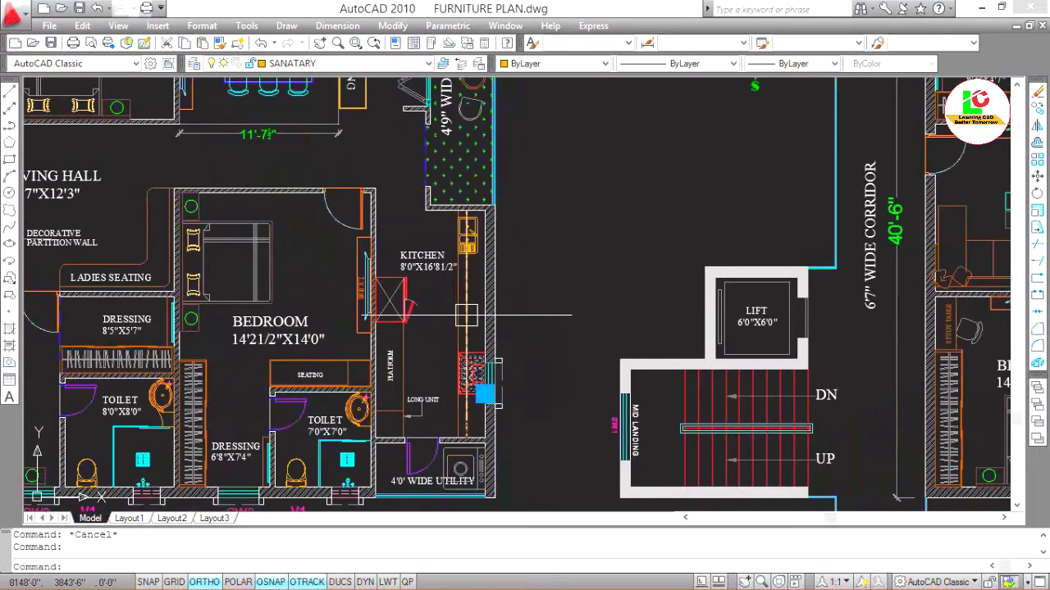
pyautogui.scroll(2, 466, 315)
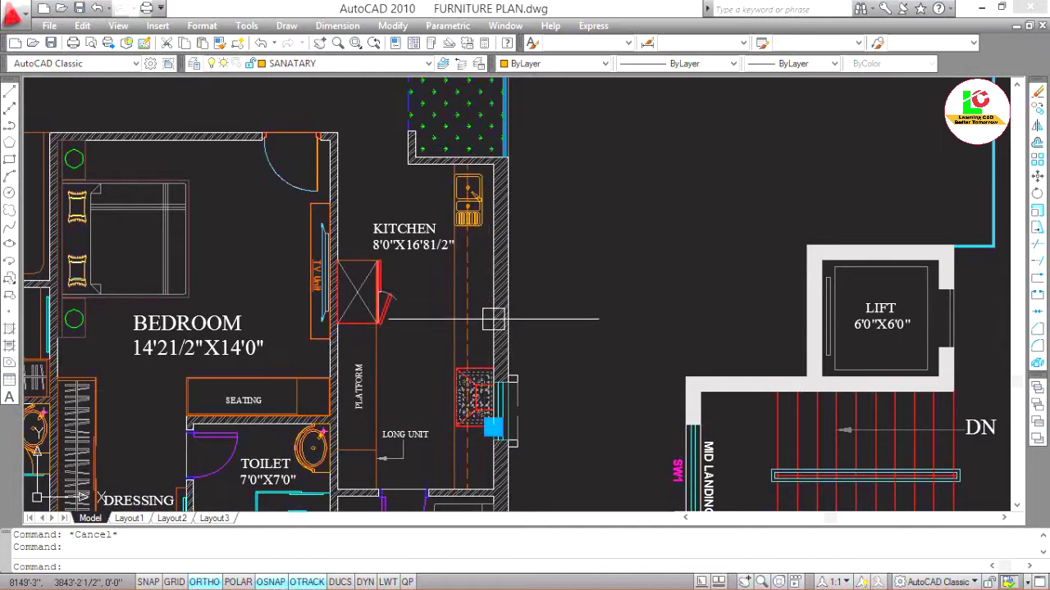
pyautogui.press('Escape')
pyautogui.write('l')
pyautogui.press('Return')
pyautogui.scroll(2, 457, 342)
pyautogui.click(454, 333)
pyautogui.click(507, 334)
pyautogui.scroll(3, 506, 336)
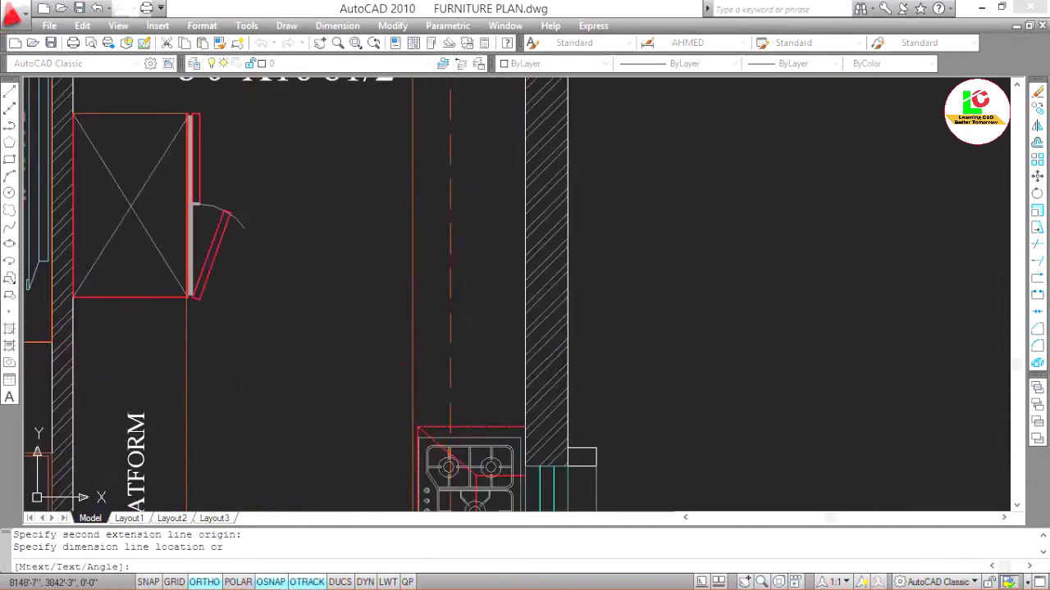
pyautogui.scroll(-2, 490, 335)
pyautogui.press('Escape')
# Re-measure the counter strip above the stove, reading 1'-4", and discard the dimension.
pyautogui.press('Return')
pyautogui.click(464, 315)
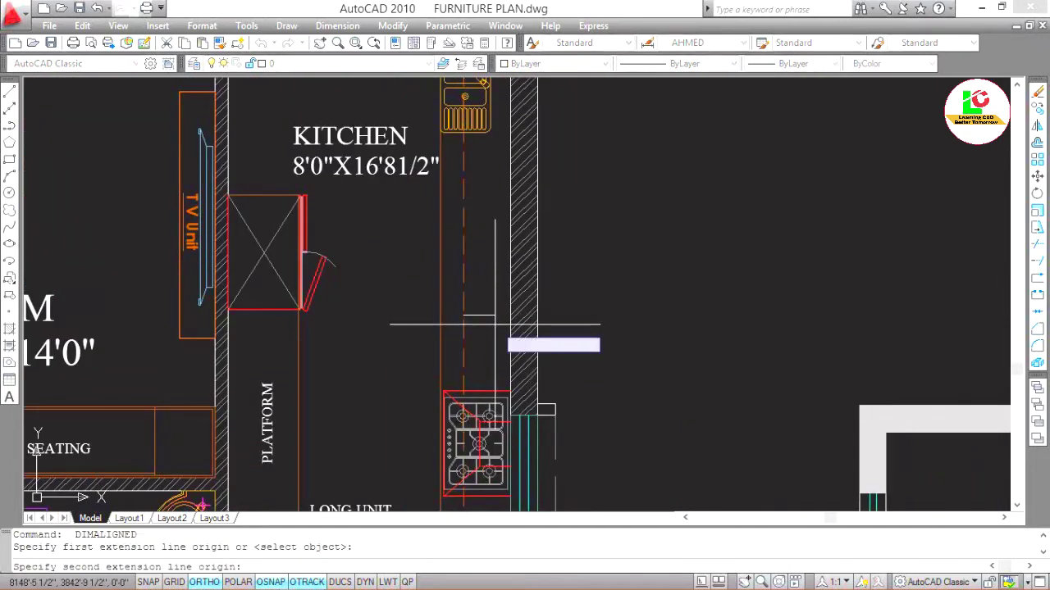
pyautogui.click(504, 315)
pyautogui.scroll(2, 494, 317)
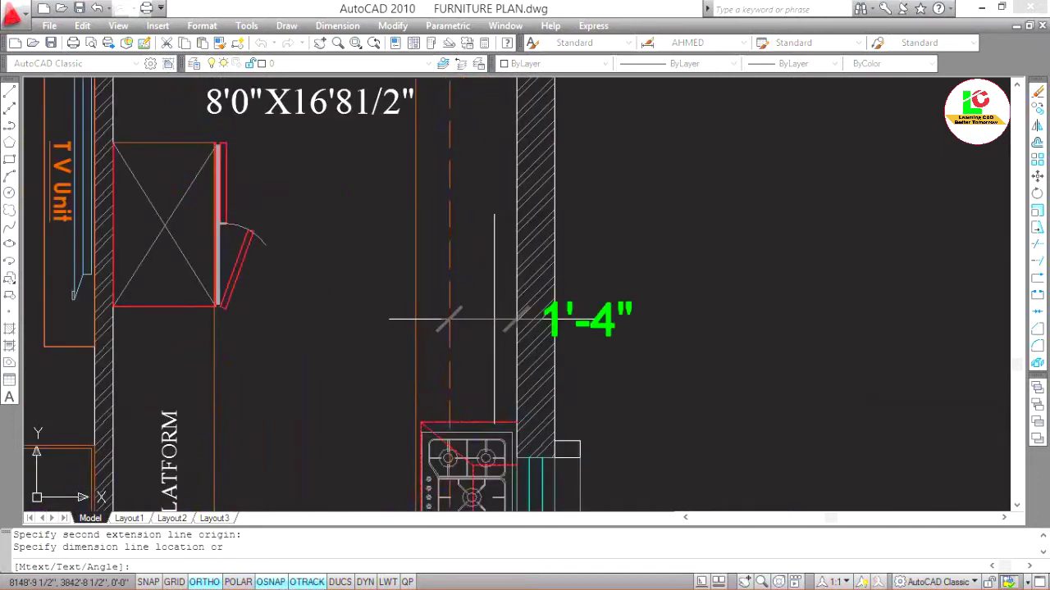
pyautogui.press('Escape')
pyautogui.scroll(-3, 492, 318)
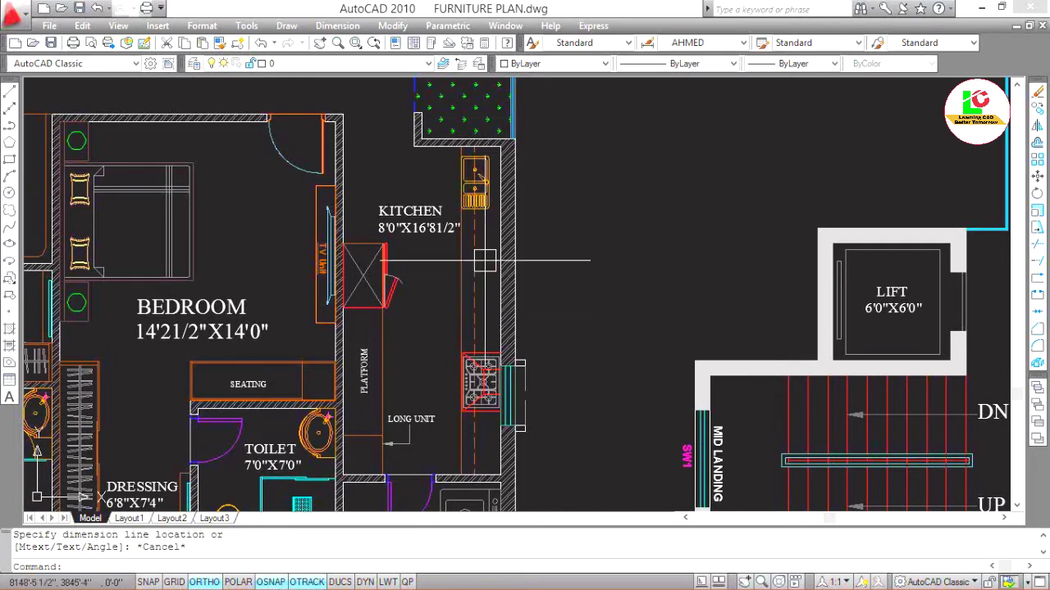
# Select the stove and sink blocks in the left plan's kitchen.
pyautogui.click(481, 185)
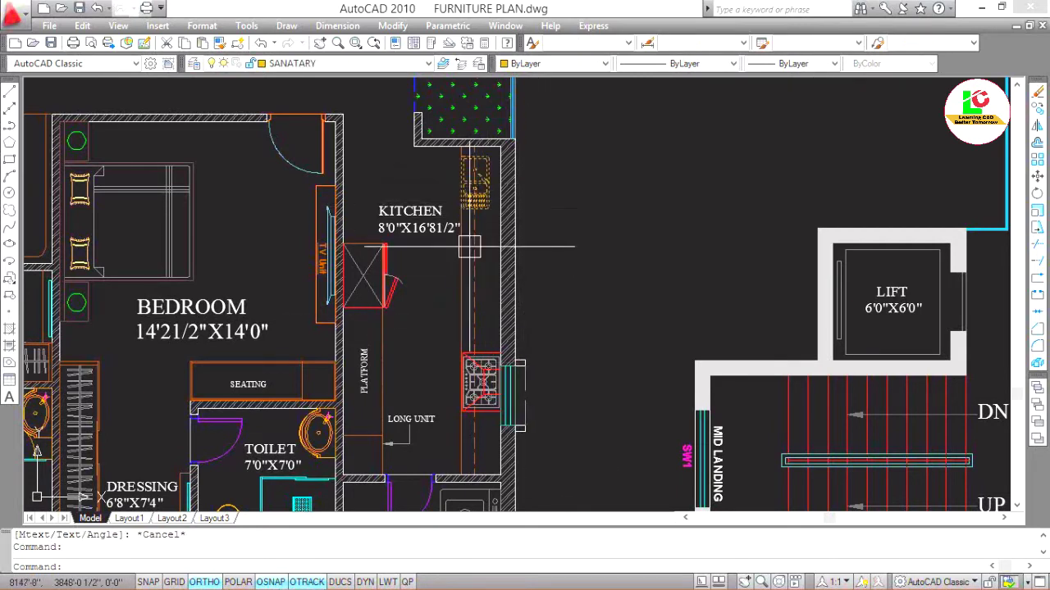
pyautogui.press('Escape')
pyautogui.scroll(2, 468, 397)
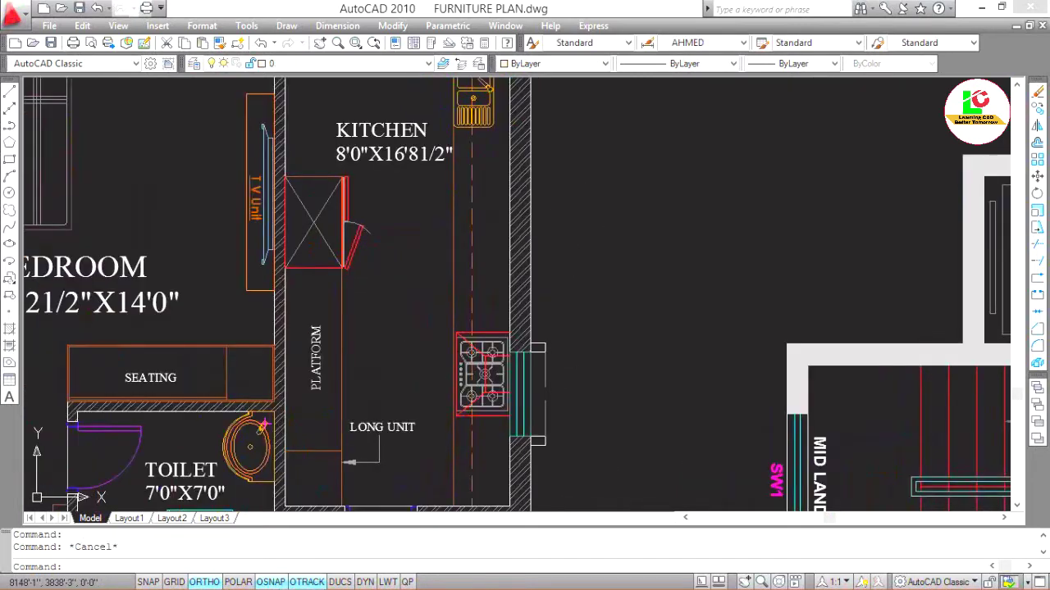
pyautogui.scroll(-3, 497, 394)
pyautogui.scroll(2, 401, 440)
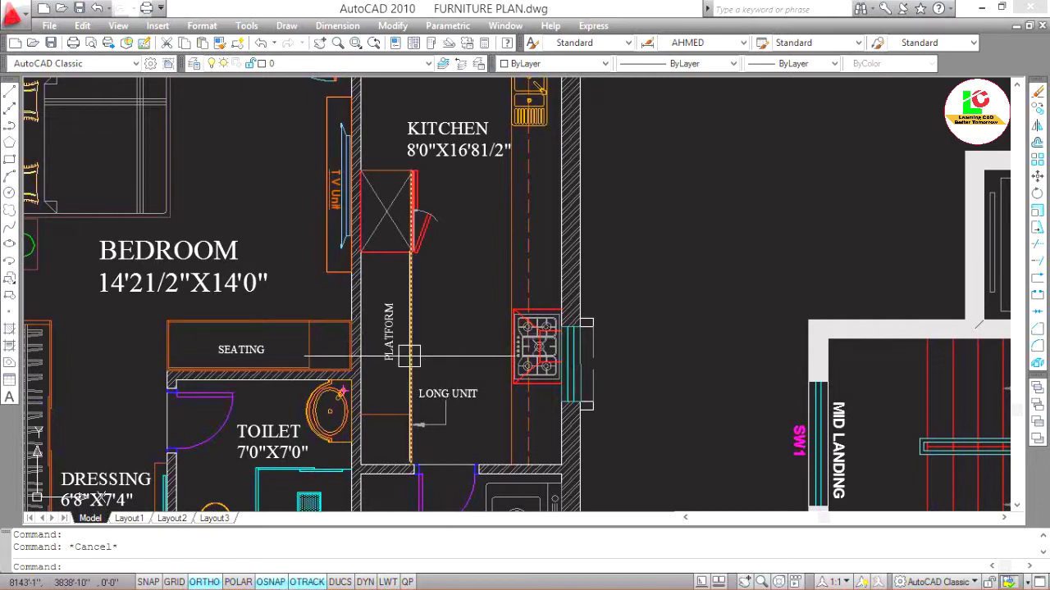
pyautogui.scroll(1, 414, 336)
pyautogui.scroll(-3, 394, 254)
pyautogui.scroll(3, 394, 394)
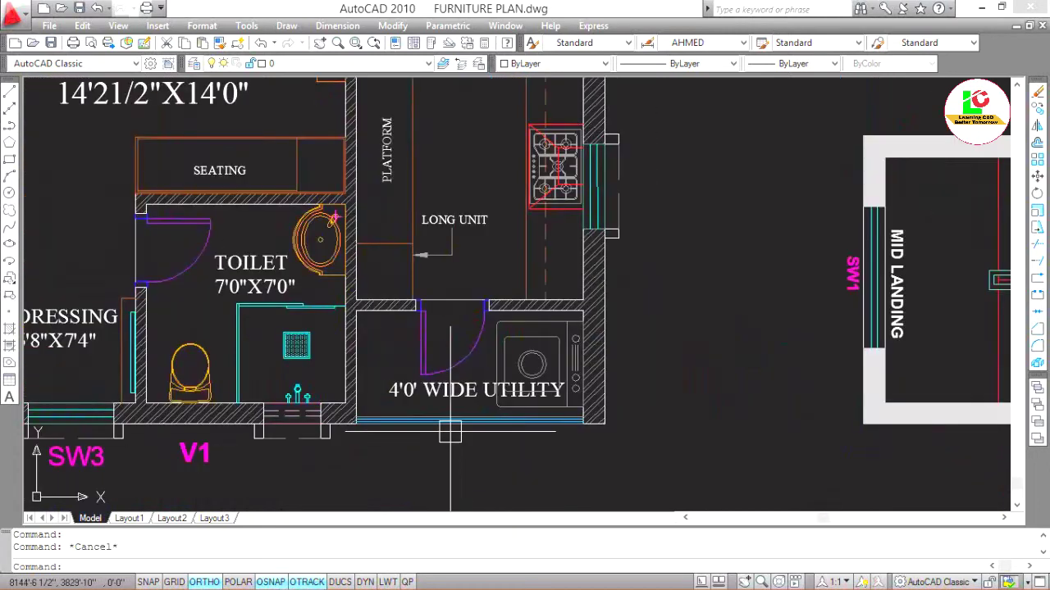
pyautogui.scroll(1, 567, 368)
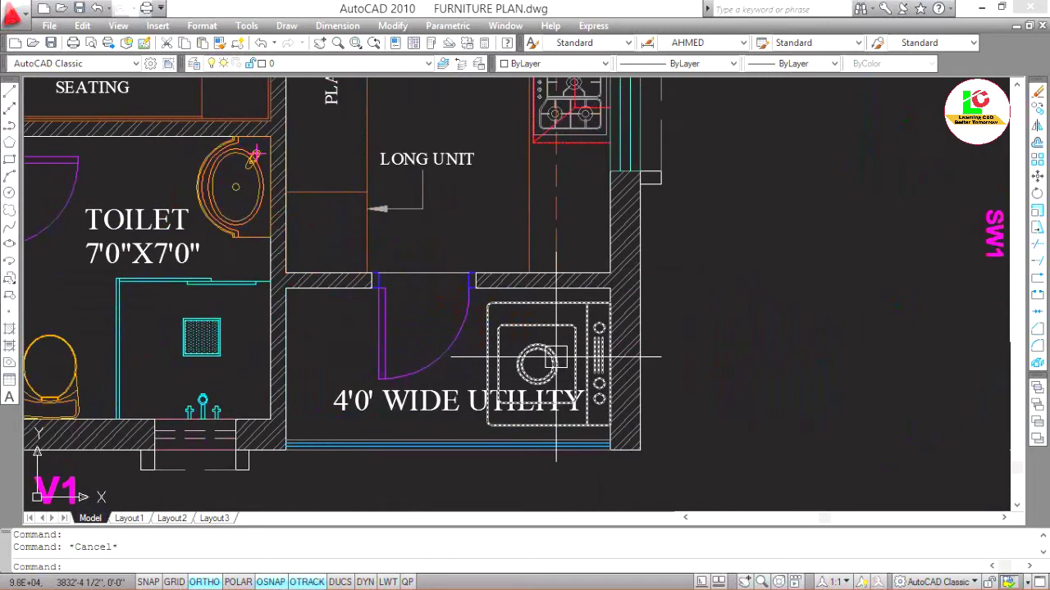
pyautogui.scroll(-3, 562, 400)
pyautogui.scroll(-2, 533, 402)
pyautogui.scroll(2, 533, 273)
pyautogui.scroll(1, 547, 223)
pyautogui.click(549, 423)
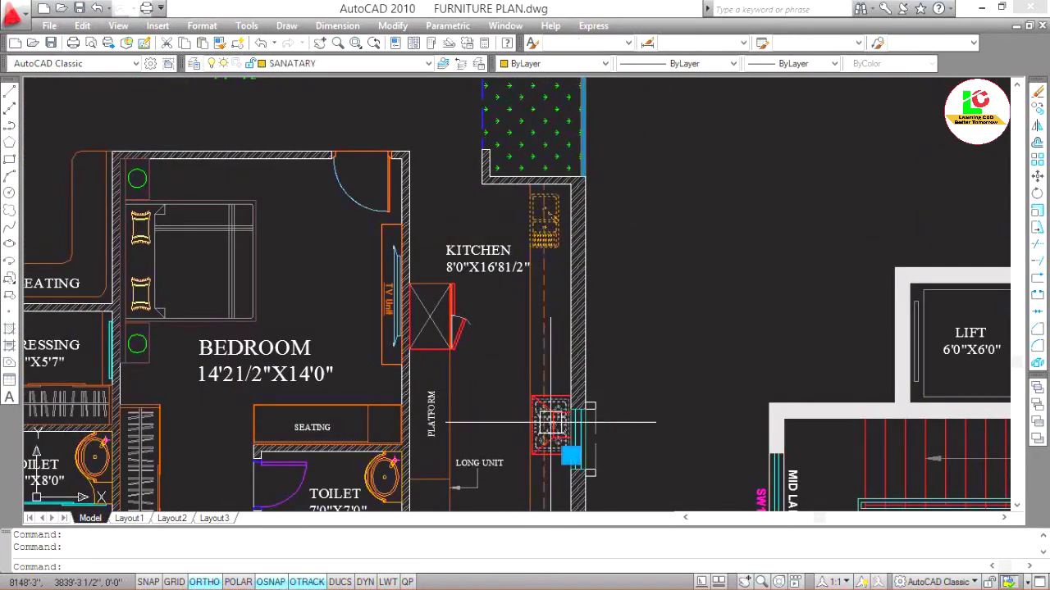
pyautogui.click(431, 320)
pyautogui.scroll(-3, 492, 394)
pyautogui.scroll(4, 455, 451)
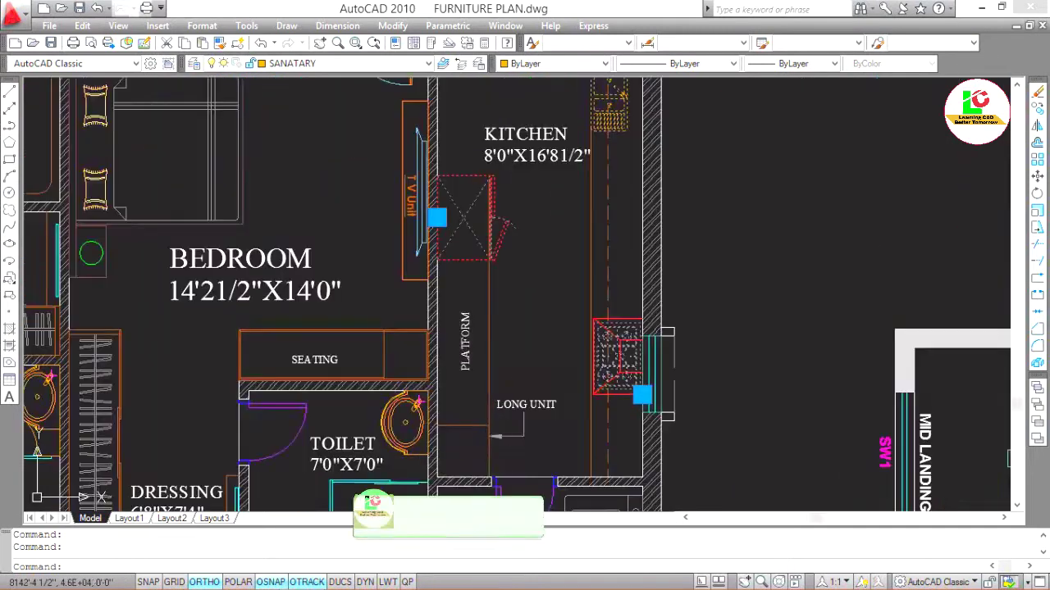
pyautogui.scroll(-4, 482, 320)
pyautogui.scroll(4, 513, 374)
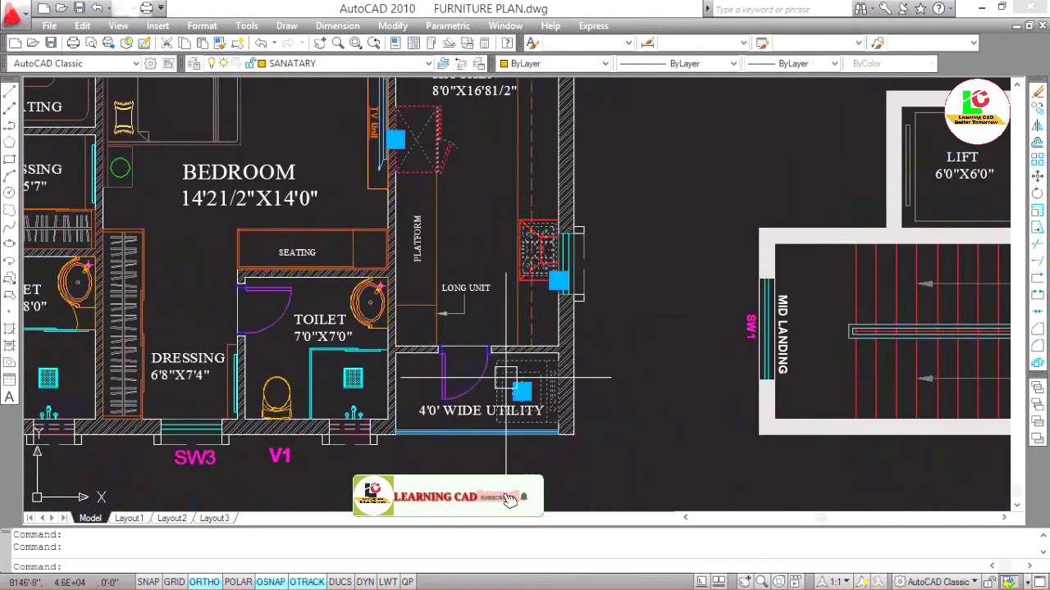
pyautogui.scroll(-2, 472, 427)
pyautogui.scroll(-3, 524, 263)
pyautogui.scroll(3, 481, 317)
# Copy the selected kitchen fixtures into the right-hand plan's kitchen along the outer wall.
pyautogui.write('co')
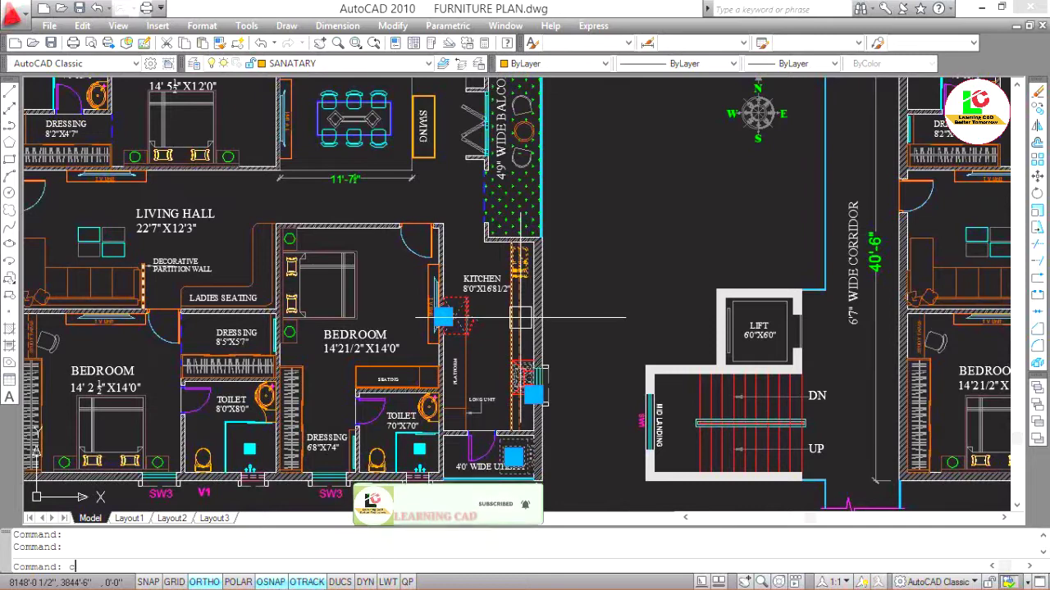
pyautogui.press('Return')
pyautogui.scroll(3, 512, 321)
pyautogui.scroll(1, 525, 328)
pyautogui.click(566, 240)
pyautogui.scroll(-3, 566, 309)
pyautogui.scroll(-3, 566, 316)
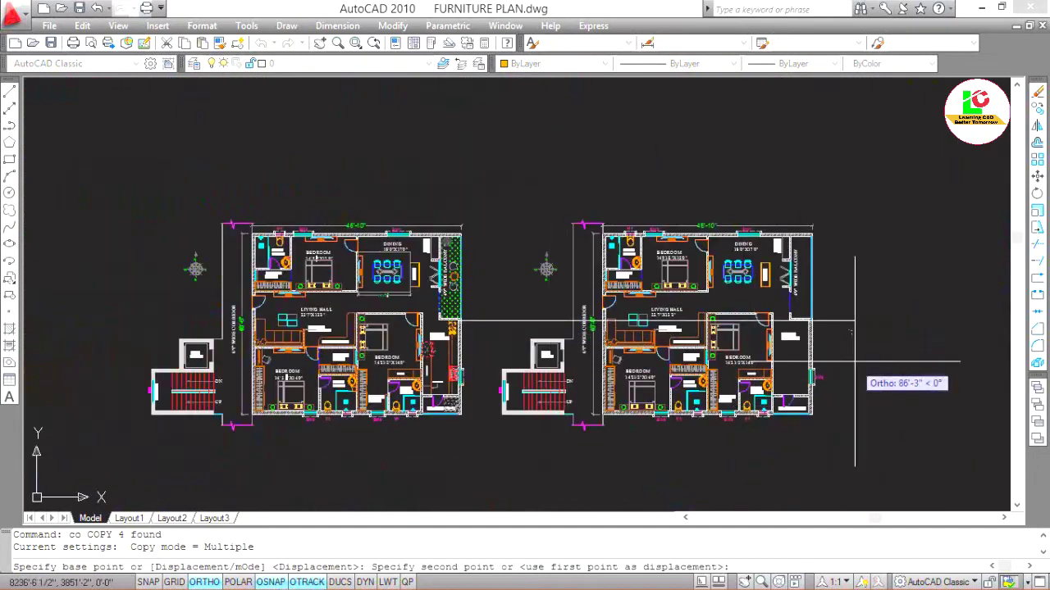
pyautogui.scroll(3, 808, 297)
pyautogui.scroll(3, 807, 297)
pyautogui.scroll(3, 787, 312)
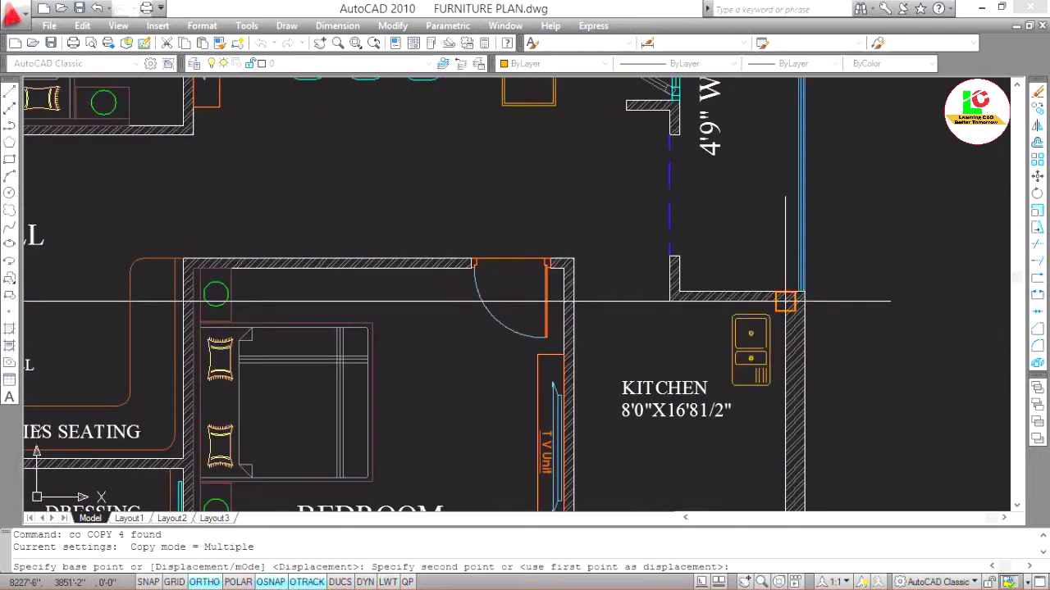
pyautogui.press('Escape')
pyautogui.scroll(-3, 787, 312)
pyautogui.scroll(-2, 787, 312)
pyautogui.press('Escape')
pyautogui.scroll(2, 787, 312)
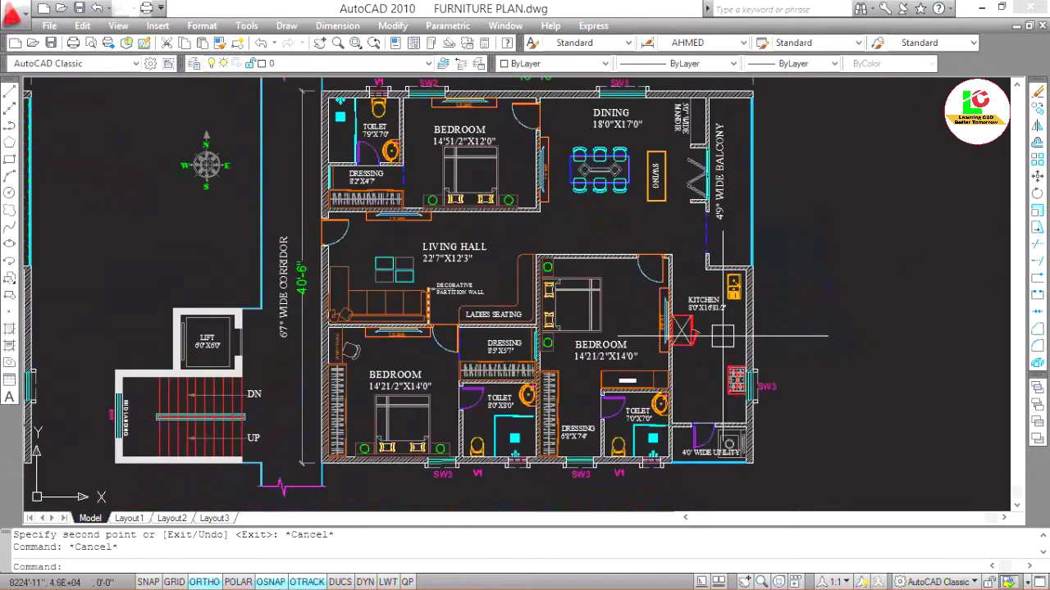
pyautogui.scroll(3, 739, 370)
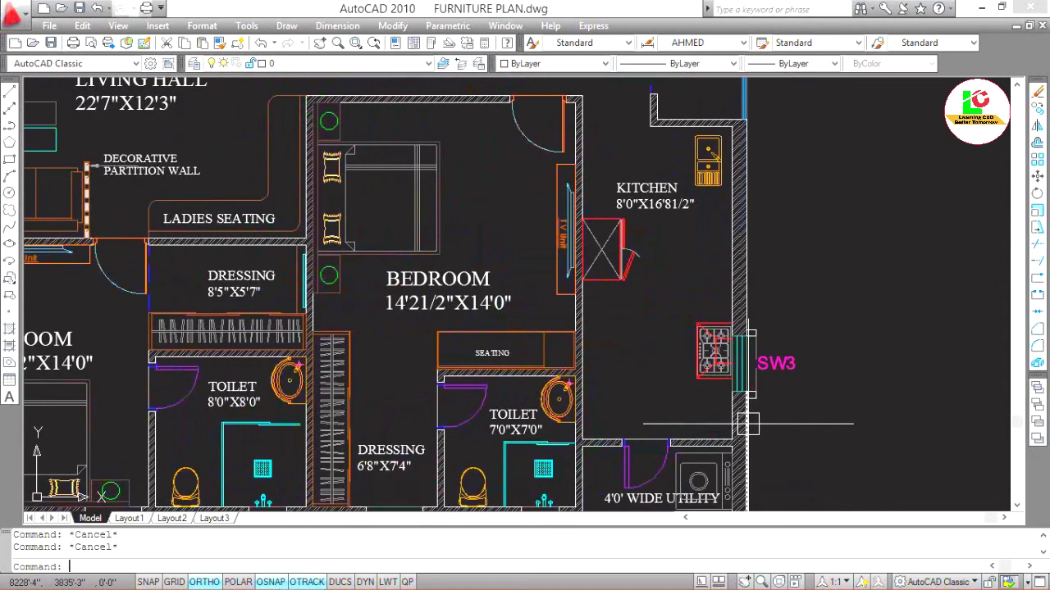
pyautogui.write('o OFFSET')
pyautogui.press('Return')
# Offset the kitchen wall line 2' into the kitchen for the platform edge.
pyautogui.write('2;')
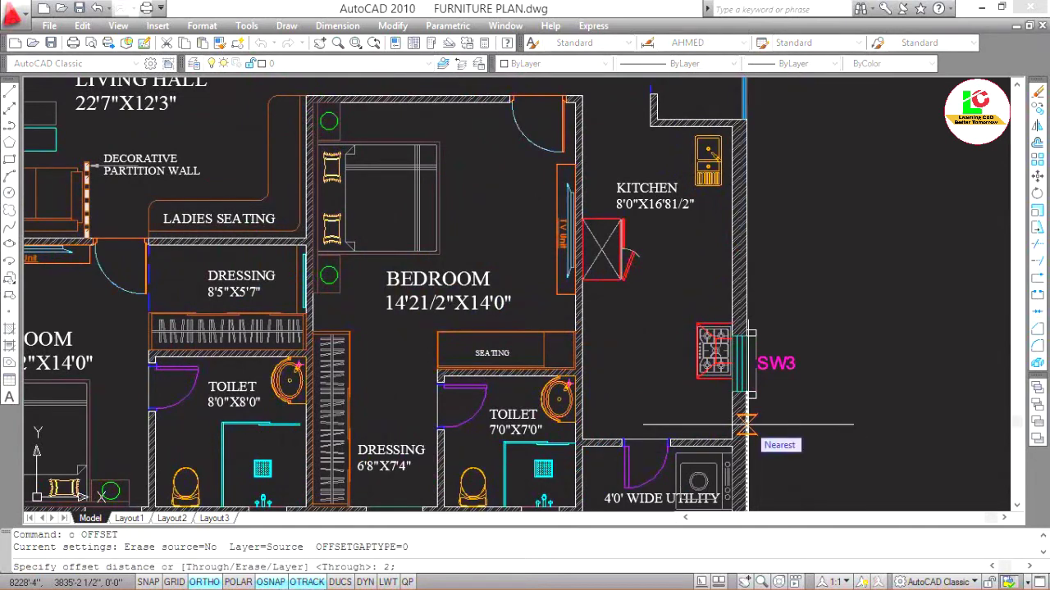
pyautogui.press('Return')
pyautogui.scroll(3, 742, 426)
pyautogui.click(728, 399)
pyautogui.click(689, 404)
pyautogui.scroll(-5, 677, 401)
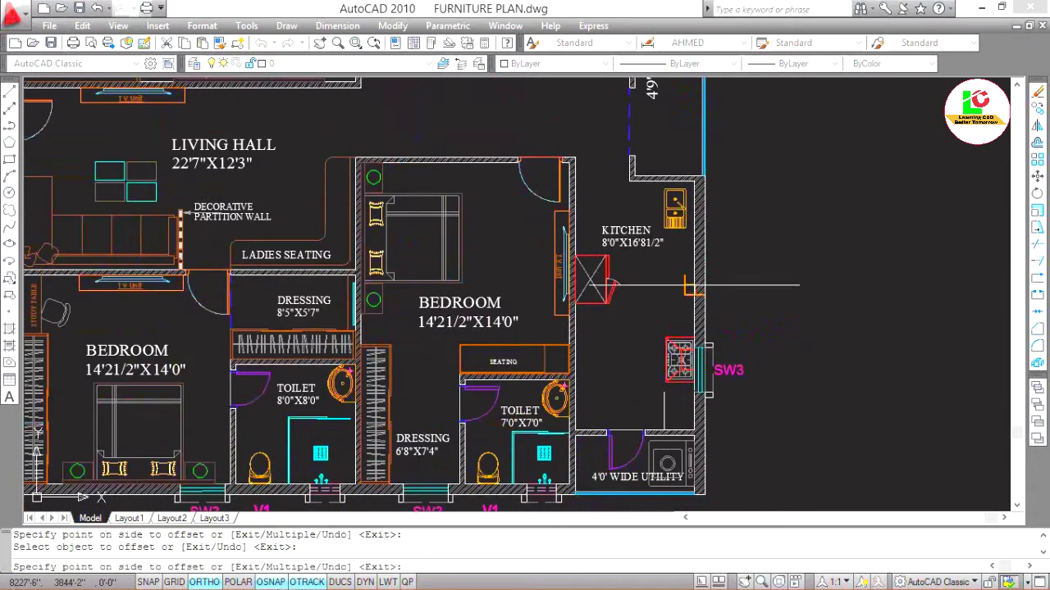
pyautogui.scroll(2, 666, 344)
pyautogui.scroll(-3, 667, 345)
pyautogui.scroll(3, 667, 344)
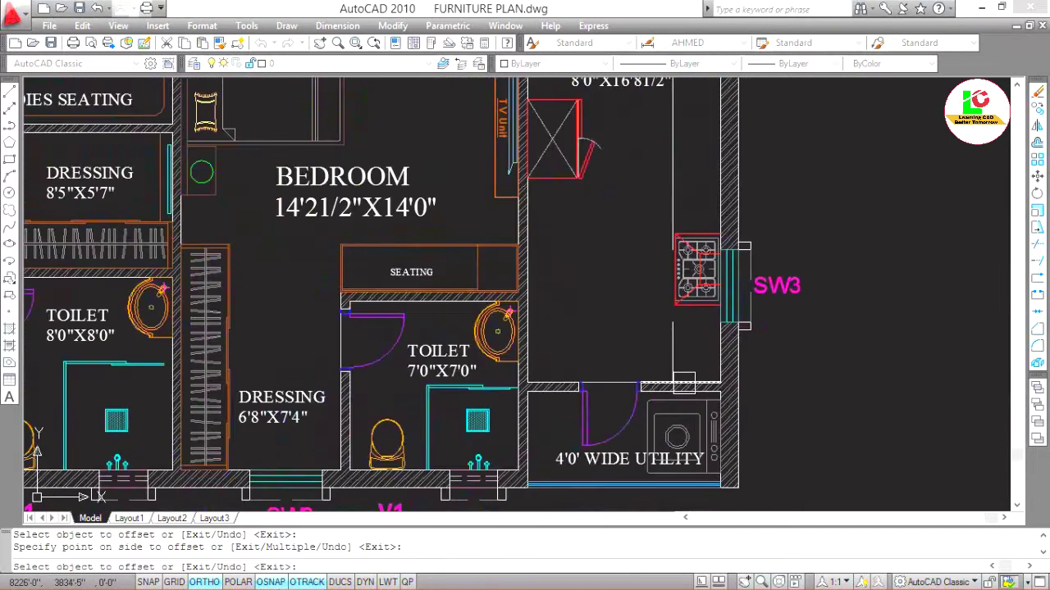
pyautogui.press('Escape')
pyautogui.scroll(2, 668, 320)
pyautogui.click(667, 322)
pyautogui.press('Escape')
# Join the platform line pieces into one line and erase the stray segment.
pyautogui.write('j')
pyautogui.press('Return')
pyautogui.click(667, 336)
pyautogui.click(668, 97)
pyautogui.press('Return')
pyautogui.write('e')
pyautogui.press('Return')
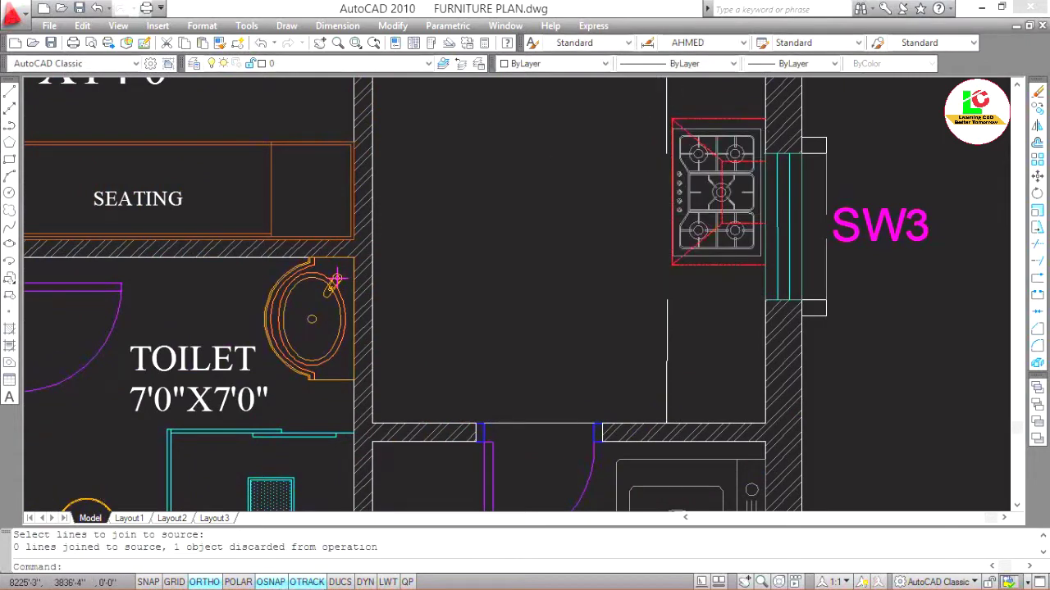
pyautogui.scroll(-2, 656, 328)
pyautogui.press('Escape')
# Extend the platform lines to the walls using every object as a boundary.
pyautogui.write('ex')
pyautogui.press('Return')
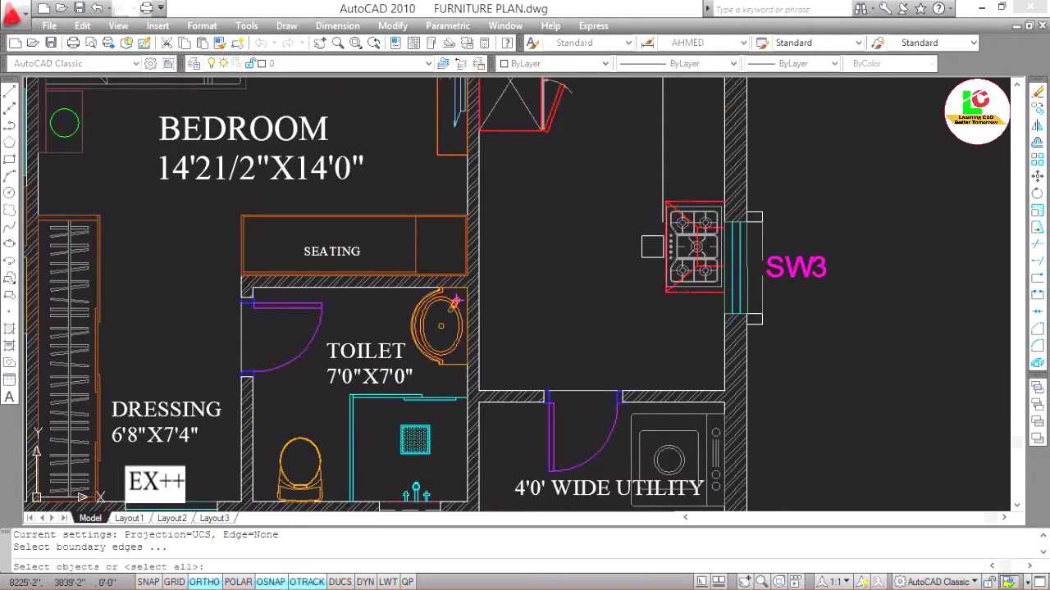
pyautogui.press('Return')
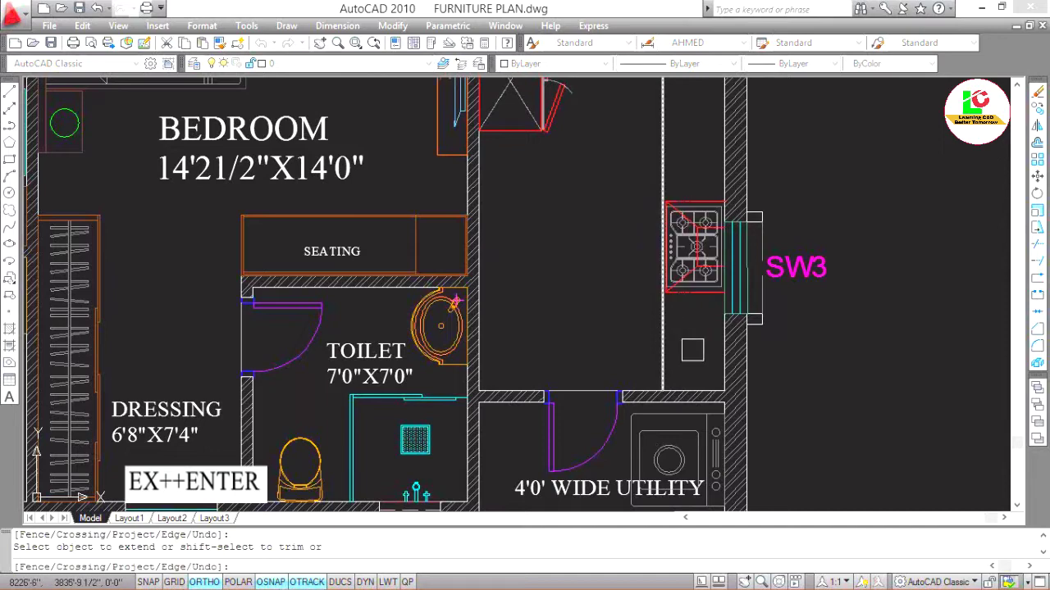
pyautogui.scroll(-4, 673, 404)
pyautogui.scroll(-3, 724, 285)
pyautogui.scroll(1, 344, 313)
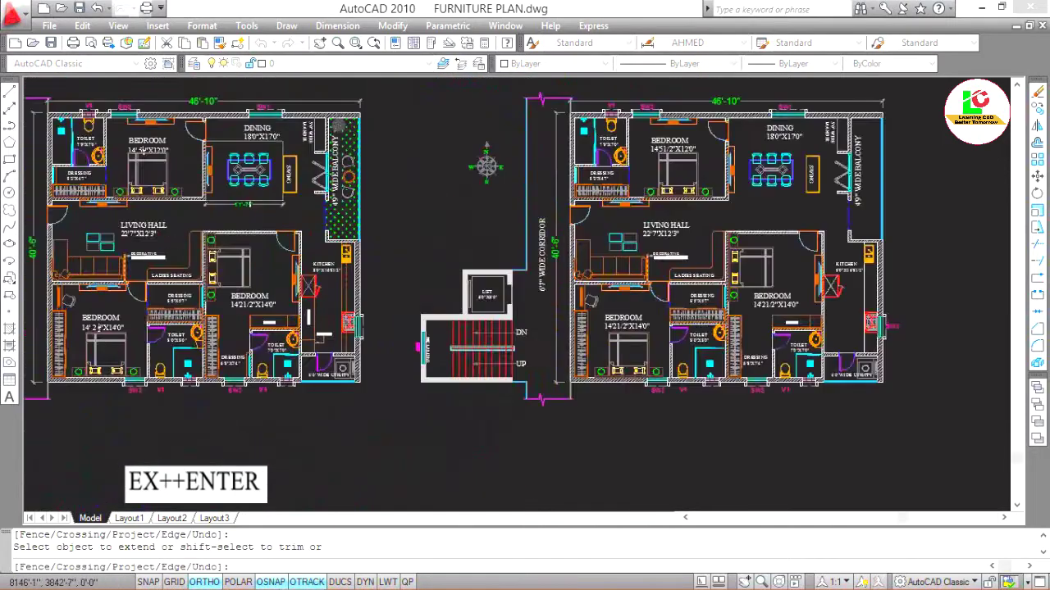
pyautogui.scroll(2, 363, 369)
pyautogui.scroll(3, 364, 369)
pyautogui.press('Escape')
pyautogui.press('Escape')
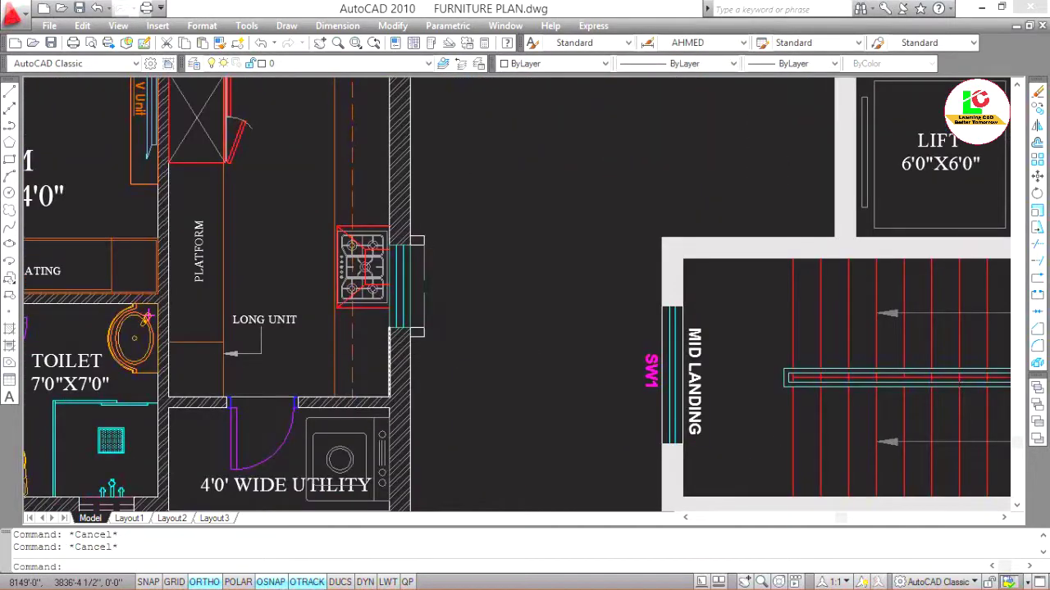
pyautogui.scroll(-4, 391, 354)
pyautogui.scroll(-3, 574, 328)
pyautogui.scroll(4, 574, 328)
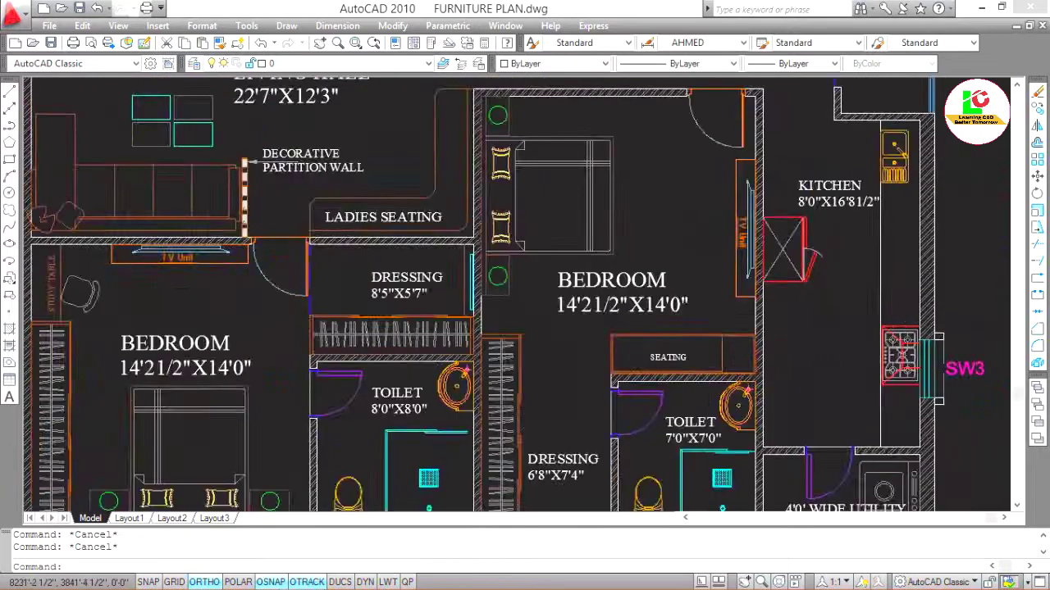
pyautogui.scroll(-1, 574, 328)
# Offset a second counter edge line 1'4 from the outer wall.
pyautogui.write('o')
pyautogui.press('Return')
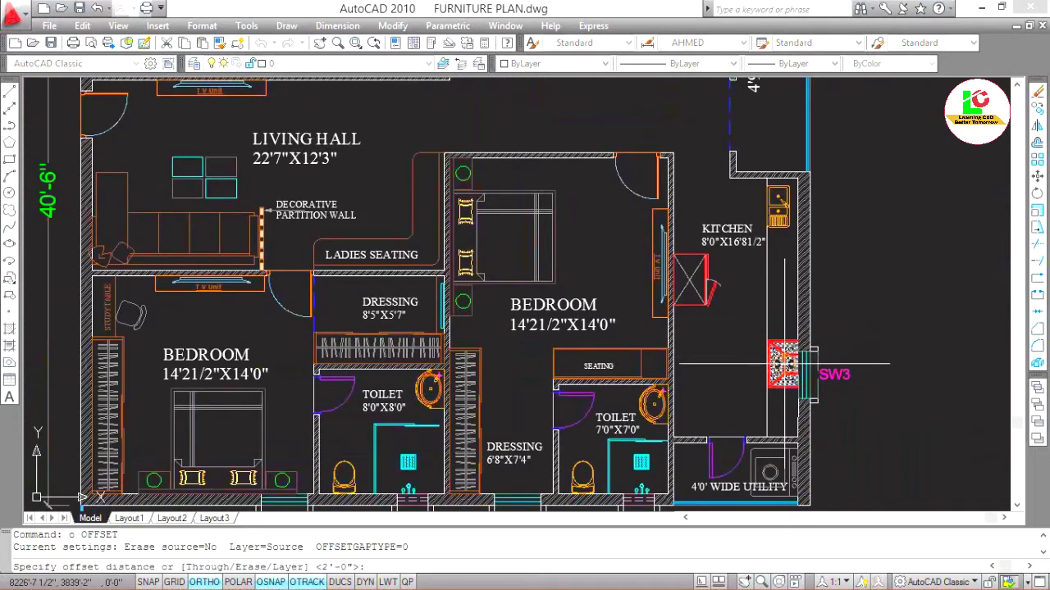
pyautogui.press('Return')
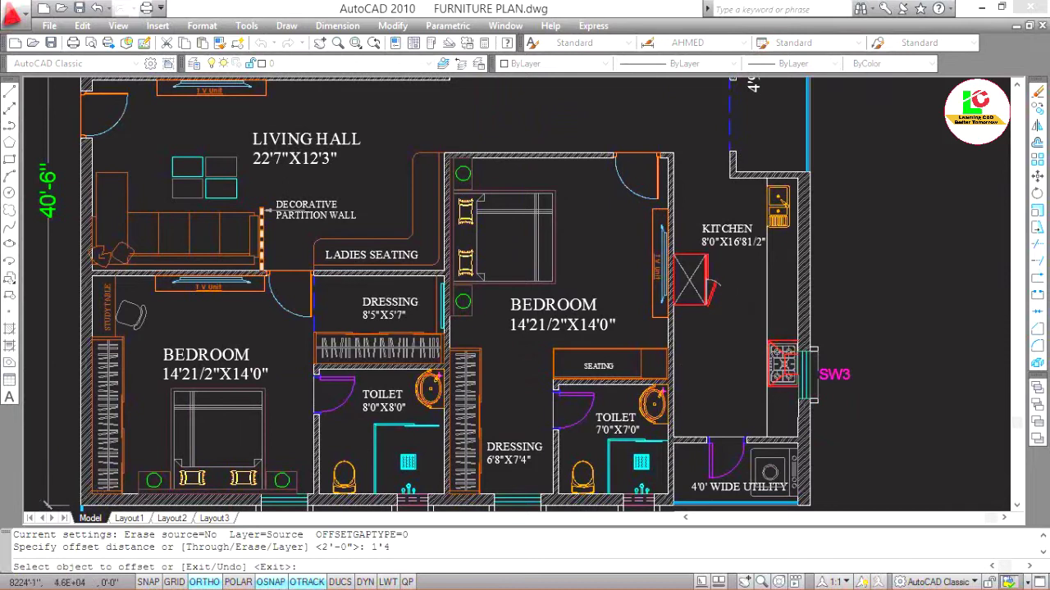
pyautogui.scroll(3, 782, 304)
pyautogui.click(800, 348)
pyautogui.click(800, 349)
pyautogui.press('Escape')
pyautogui.press('Escape')
pyautogui.press('Escape')
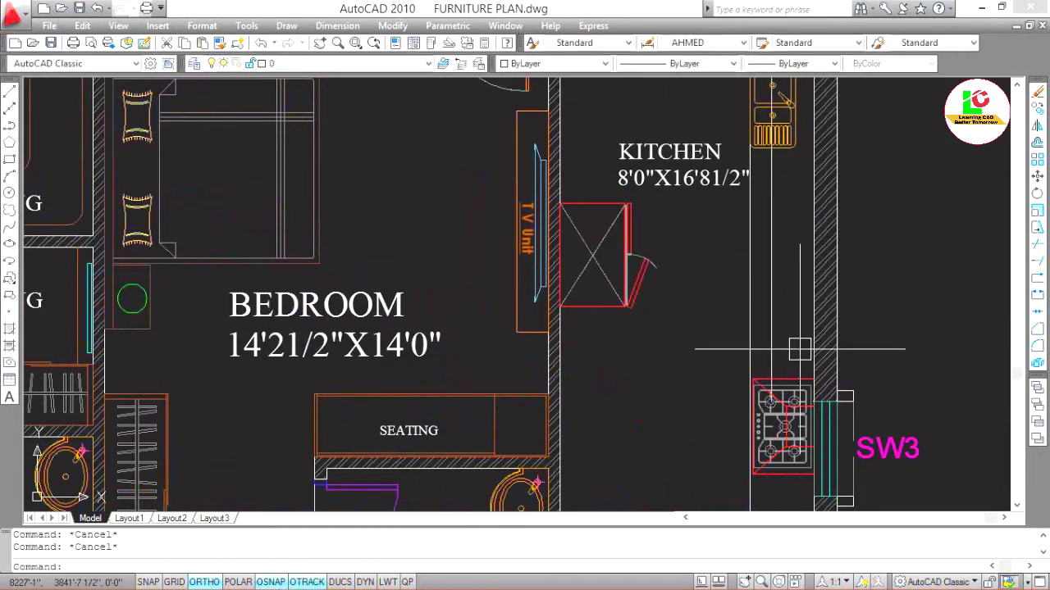
# Extend the counter edge lines to the kitchen wall boundary.
pyautogui.write('ex')
pyautogui.press('Return')
pyautogui.press('Return')
pyautogui.scroll(-3, 755, 264)
pyautogui.scroll(3, 738, 312)
pyautogui.scroll(-3, 738, 369)
pyautogui.scroll(3, 750, 422)
pyautogui.press('Return')
pyautogui.press('Return')
pyautogui.click(748, 424)
pyautogui.press('Return')
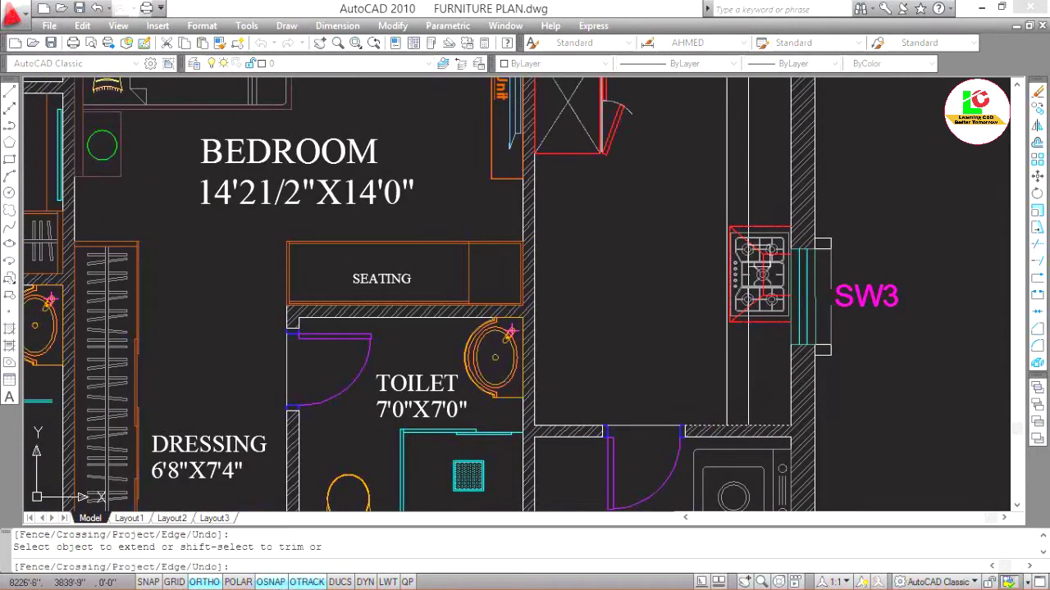
pyautogui.scroll(-5, 759, 256)
pyautogui.press('Escape')
pyautogui.press('Escape')
pyautogui.scroll(-2, 791, 302)
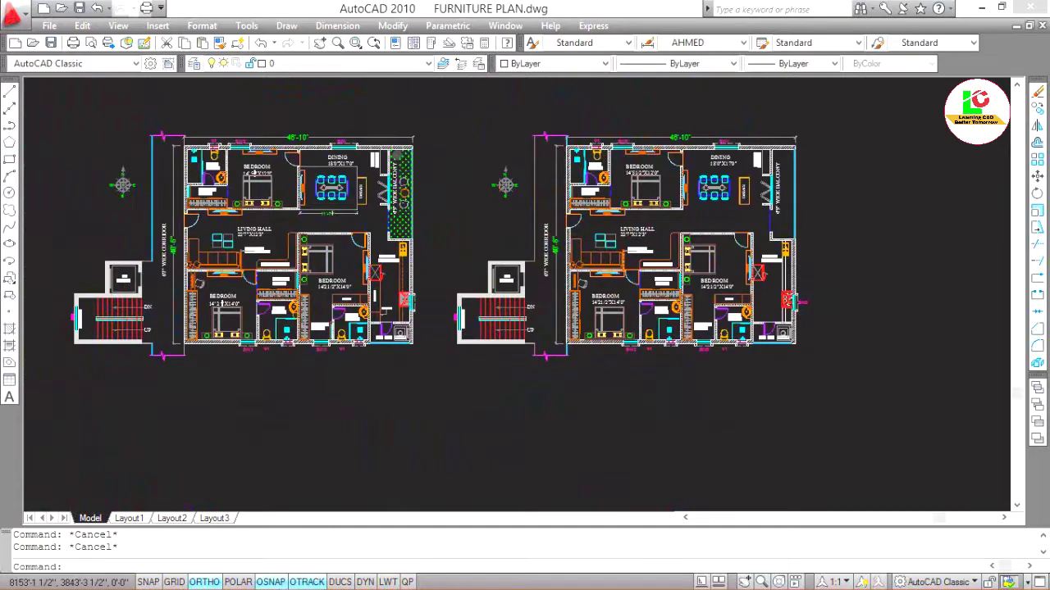
pyautogui.scroll(3, 405, 301)
# Start a MATCHPROP from a line in the left plan, then cancel it.
pyautogui.write('ma')
pyautogui.press('Return')
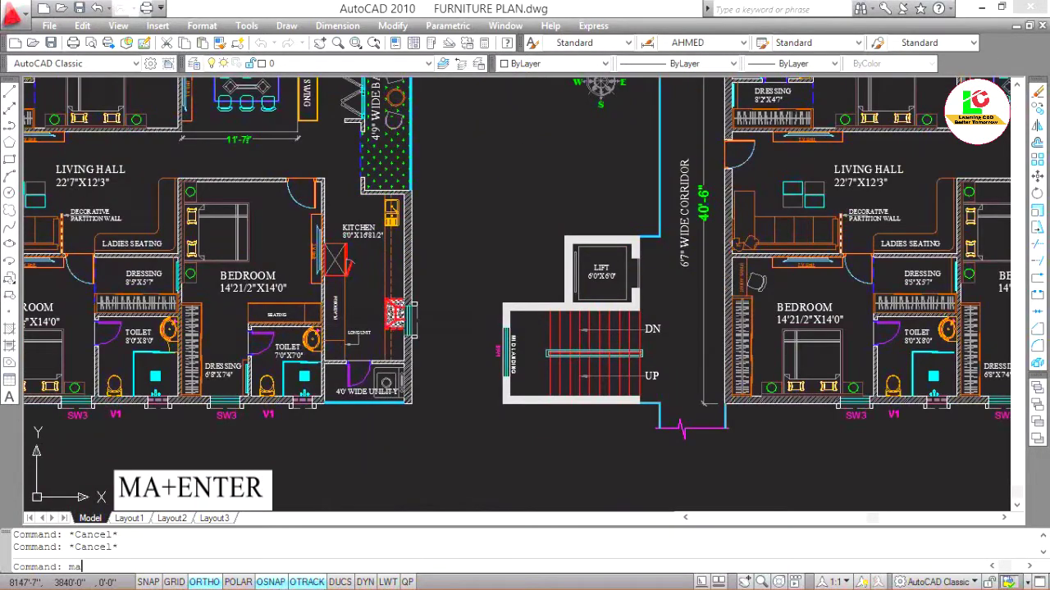
pyautogui.scroll(2, 333, 298)
pyautogui.click(398, 253)
pyautogui.scroll(-3, 378, 295)
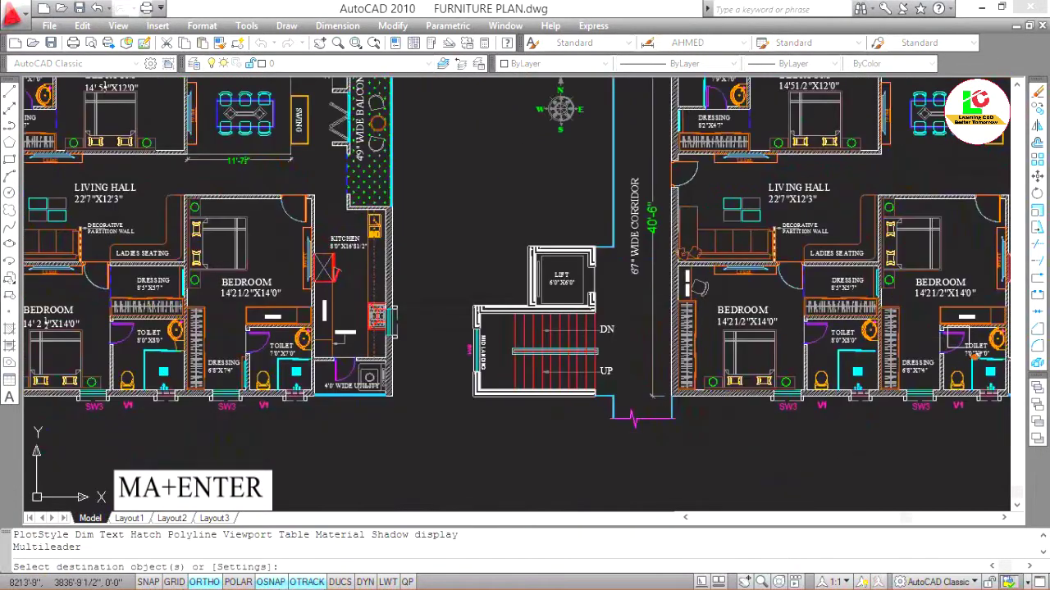
pyautogui.scroll(-2, 681, 344)
pyautogui.scroll(5, 922, 297)
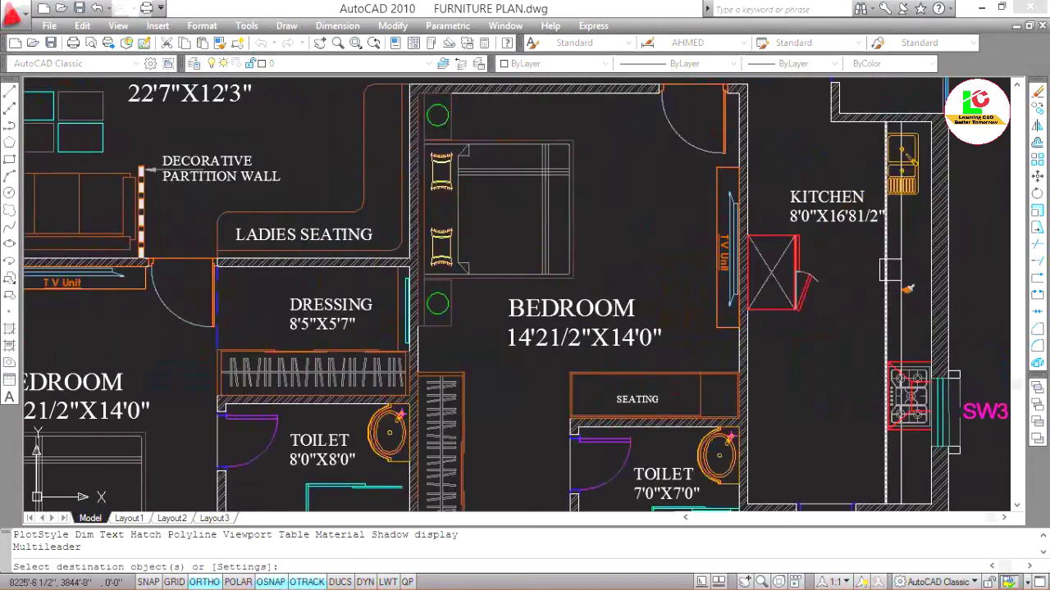
pyautogui.scroll(-5, 497, 312)
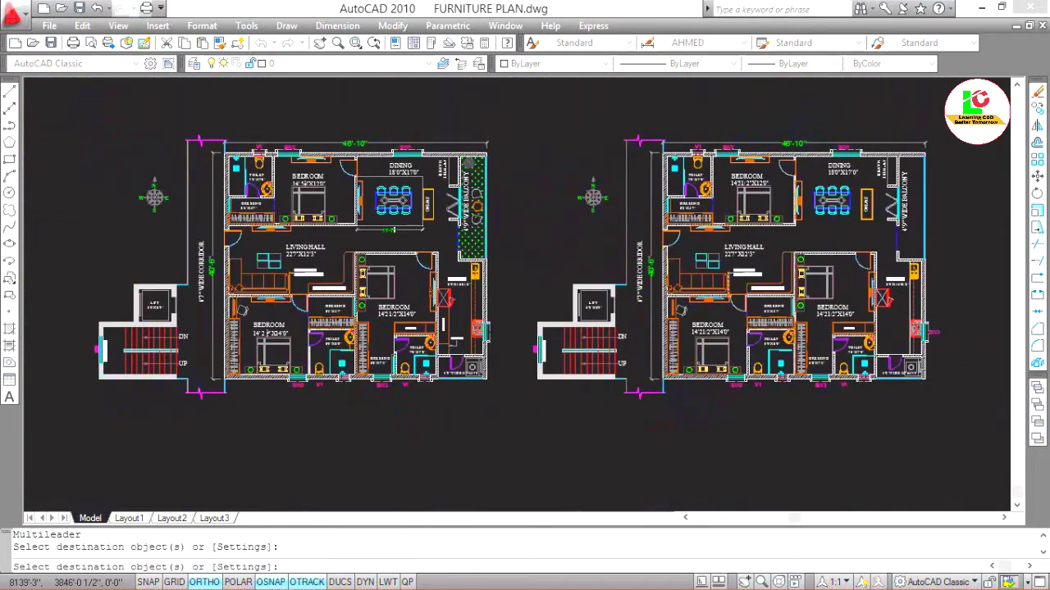
pyautogui.scroll(3, 461, 310)
pyautogui.scroll(2, 462, 310)
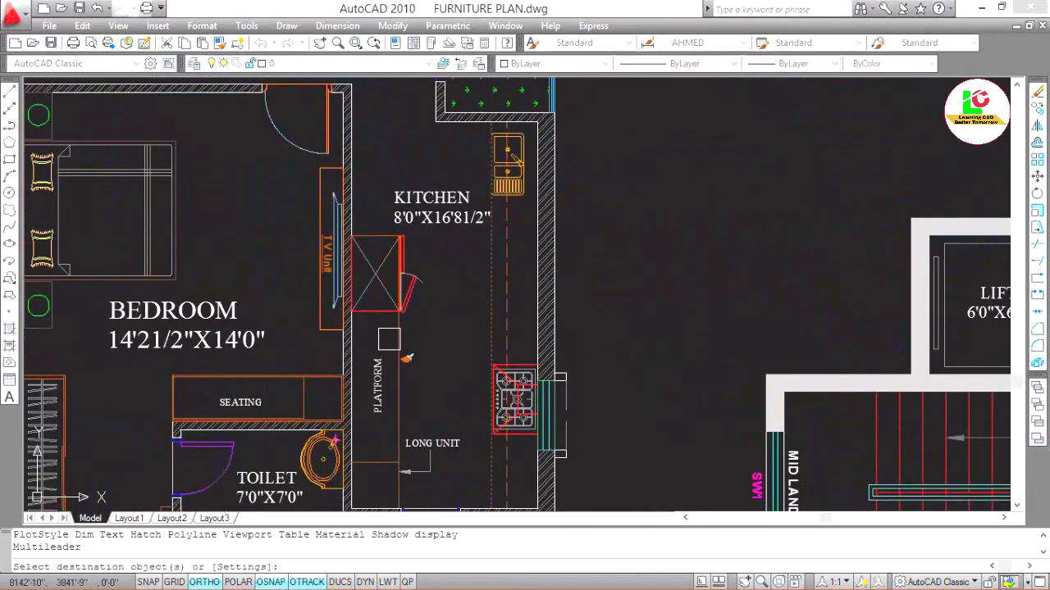
pyautogui.scroll(-5, 389, 339)
pyautogui.scroll(-3, 826, 358)
pyautogui.scroll(6, 827, 359)
pyautogui.scroll(1, 657, 323)
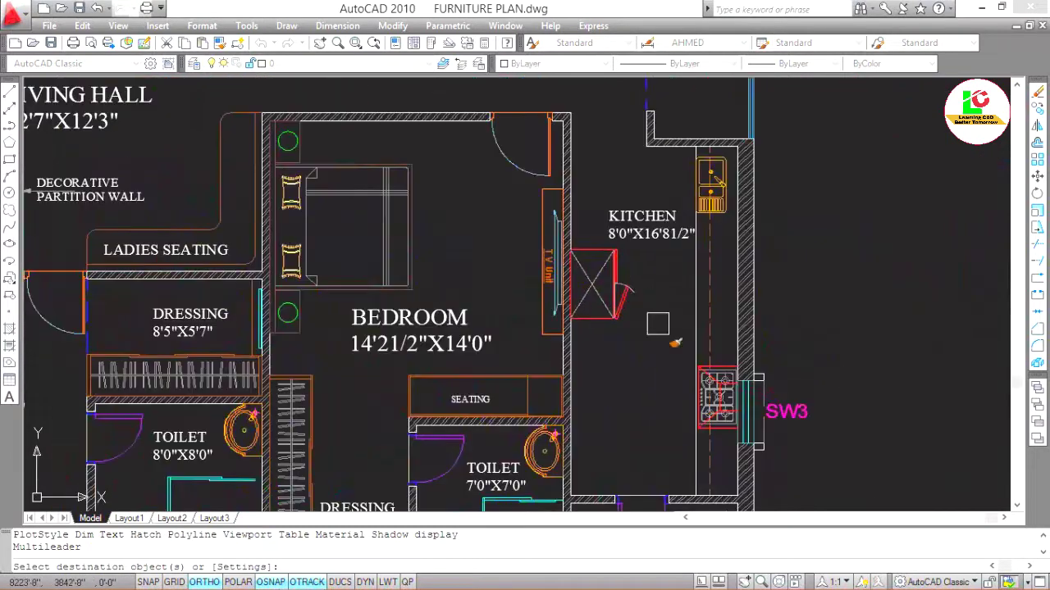
pyautogui.scroll(-4, 642, 347)
pyautogui.scroll(3, 708, 378)
pyautogui.press('Escape')
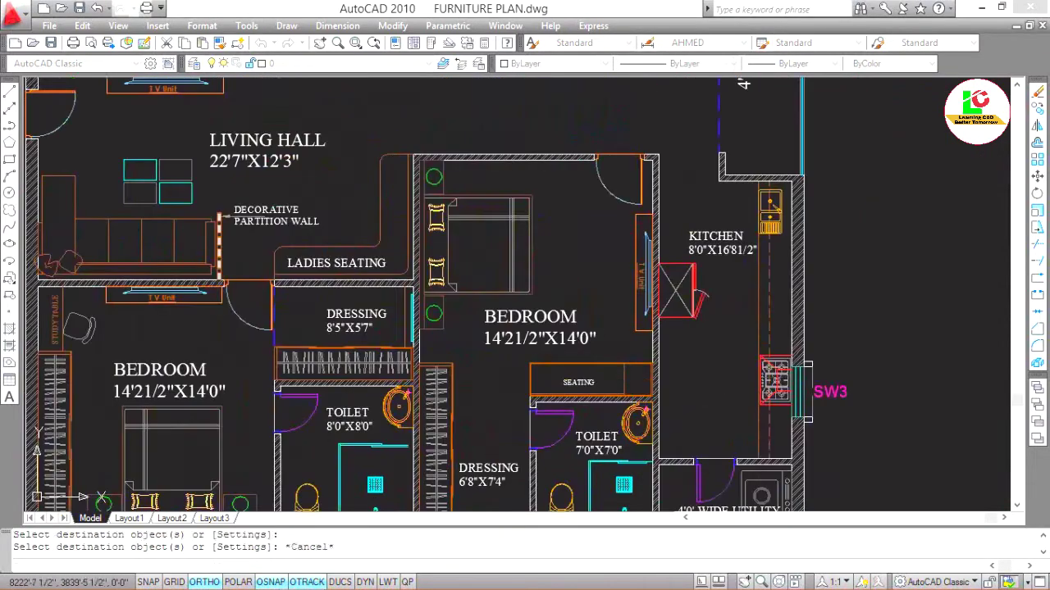
pyautogui.press('Escape')
pyautogui.press('Escape')
# Offset a kitchen line 2' toward the kitchen.
pyautogui.press('Return')
pyautogui.write('2')
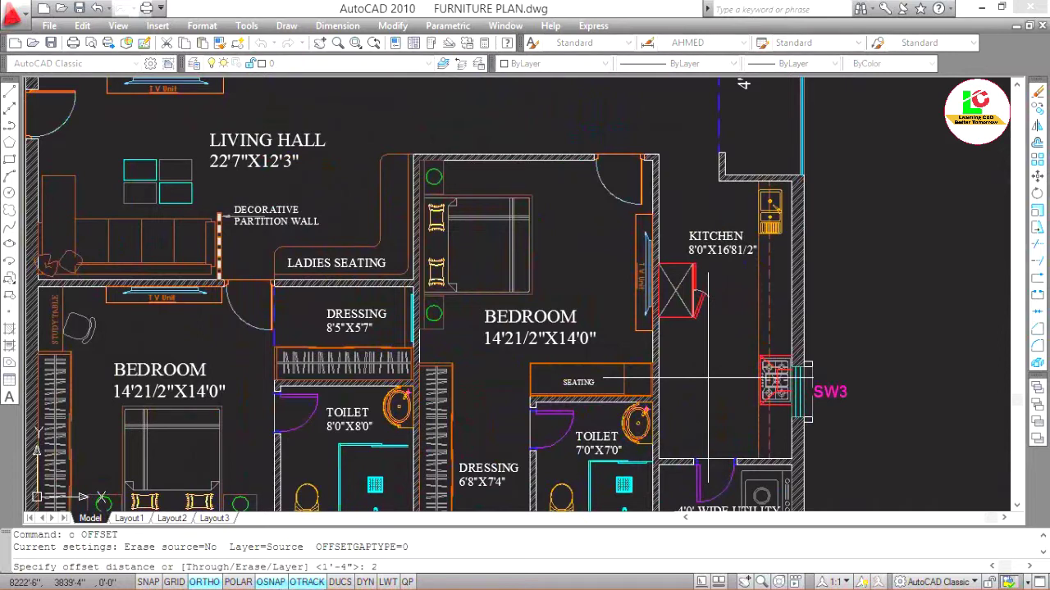
pyautogui.press('Return')
pyautogui.scroll(2, 708, 377)
pyautogui.scroll(2, 701, 369)
pyautogui.click(705, 361)
pyautogui.click(670, 350)
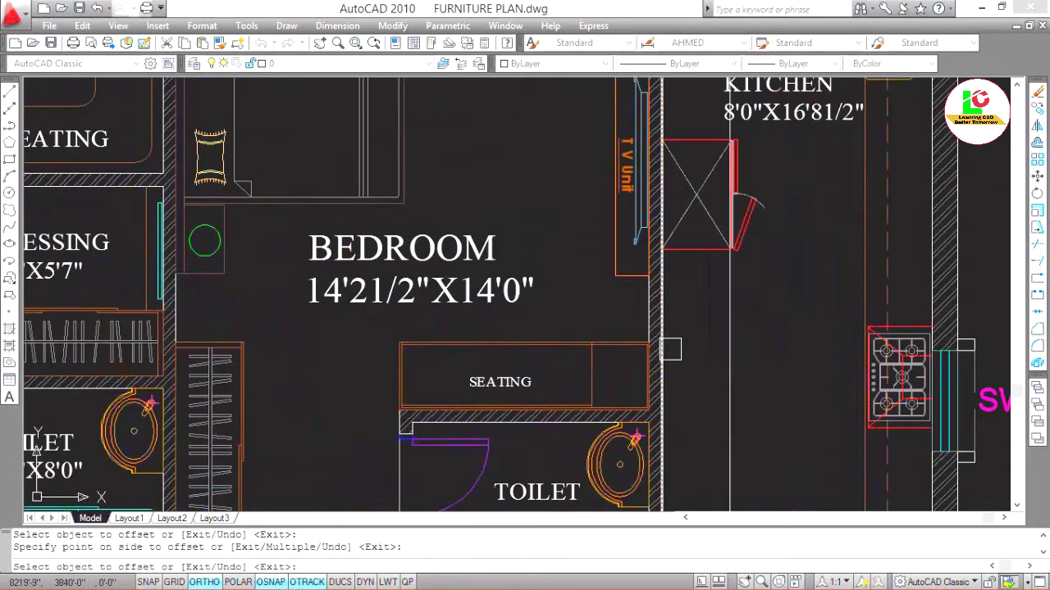
pyautogui.scroll(-6, 670, 349)
pyautogui.scroll(-2, 703, 332)
pyautogui.scroll(5, 296, 312)
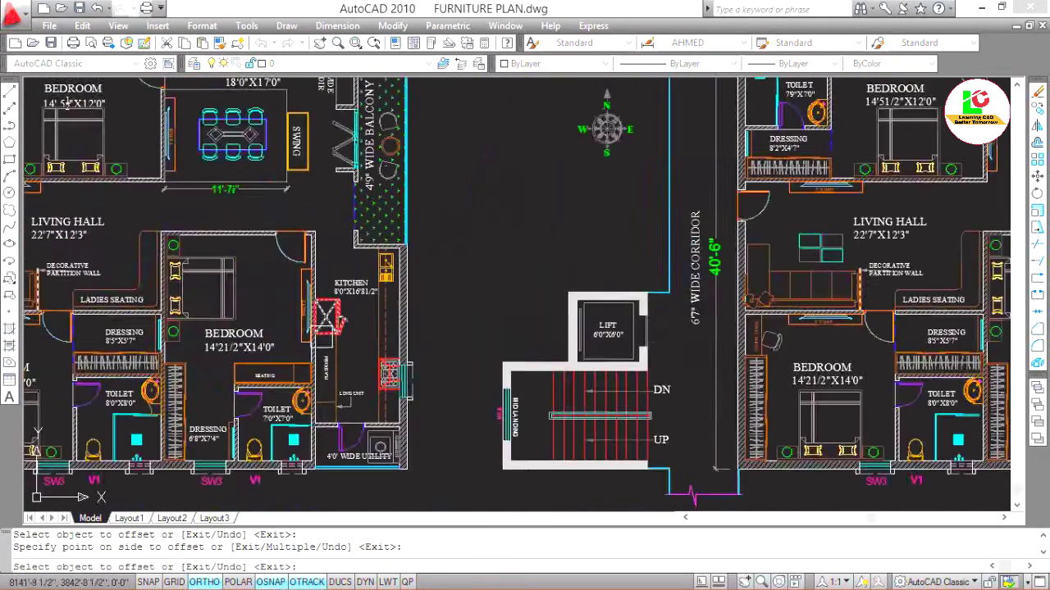
pyautogui.press('Escape')
pyautogui.press('Escape')
# Draw a horizontal counter line in the kitchen, starting from the wall corner.
pyautogui.click(344, 322)
pyautogui.scroll(-3, 355, 338)
pyautogui.scroll(-3, 820, 351)
pyautogui.scroll(4, 820, 344)
pyautogui.scroll(3, 739, 342)
pyautogui.write('l')
pyautogui.press('Return')
pyautogui.scroll(3, 664, 300)
pyautogui.click(666, 293)
pyautogui.click(807, 293)
pyautogui.press('Escape')
pyautogui.press('Escape')
# Fillet the new counter line with the side line to close the corner.
pyautogui.write('f')
pyautogui.press('Return')
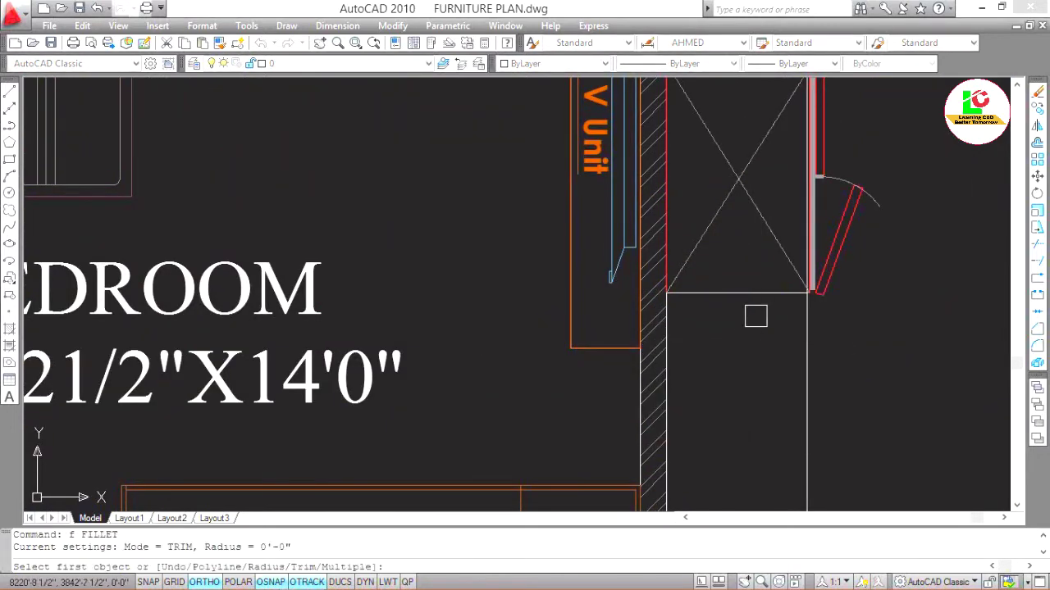
pyautogui.click(751, 293)
pyautogui.click(807, 344)
pyautogui.scroll(-4, 778, 388)
pyautogui.press('Escape')
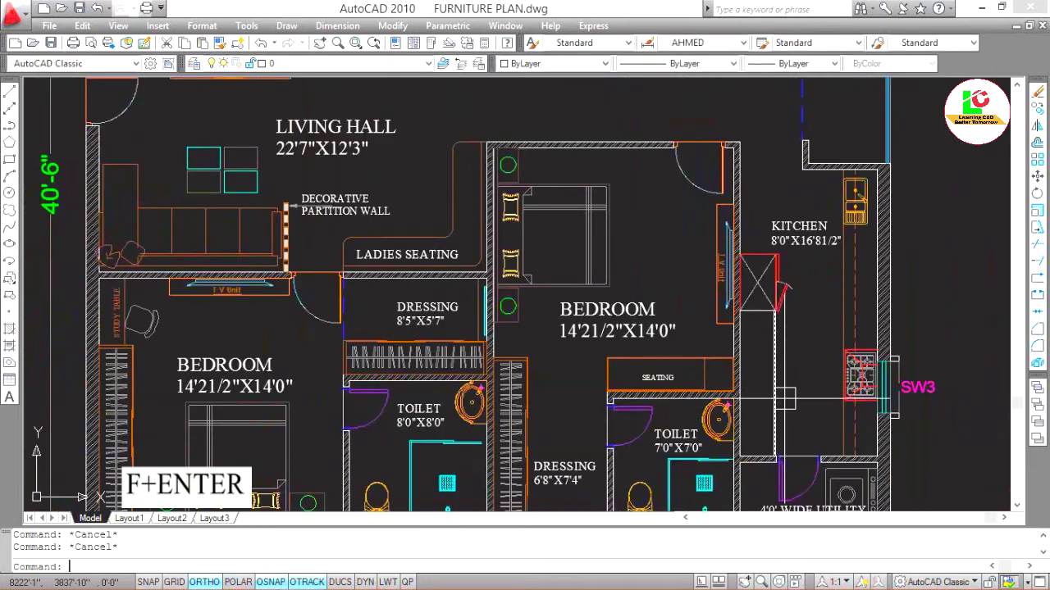
pyautogui.write('ma')
# Begin matching properties from the kitchen label, then cancel it.
pyautogui.press('Return')
pyautogui.scroll(3, 844, 363)
pyautogui.click(829, 301)
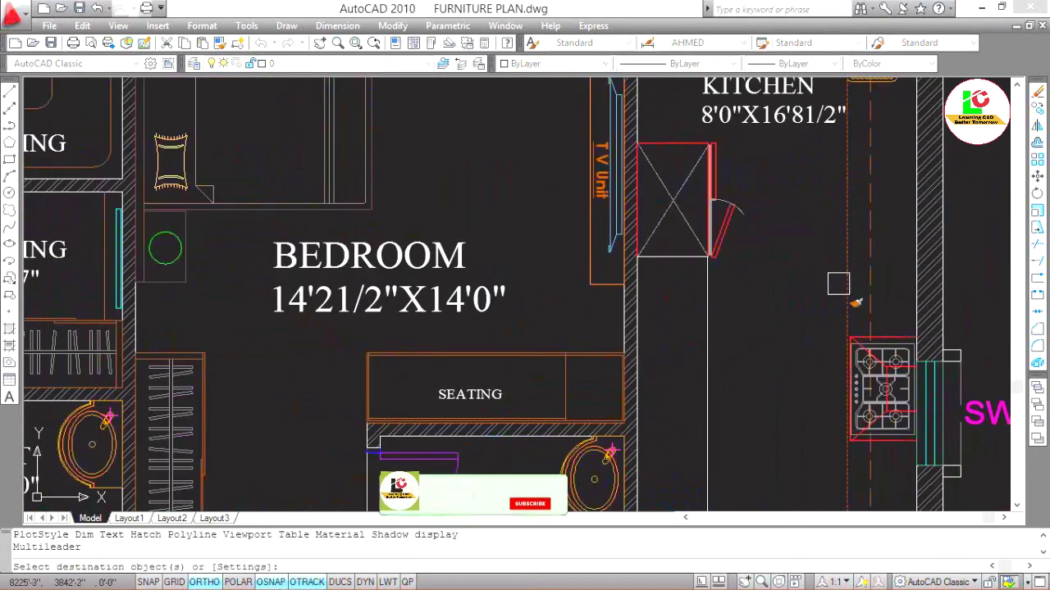
pyautogui.scroll(-2, 740, 322)
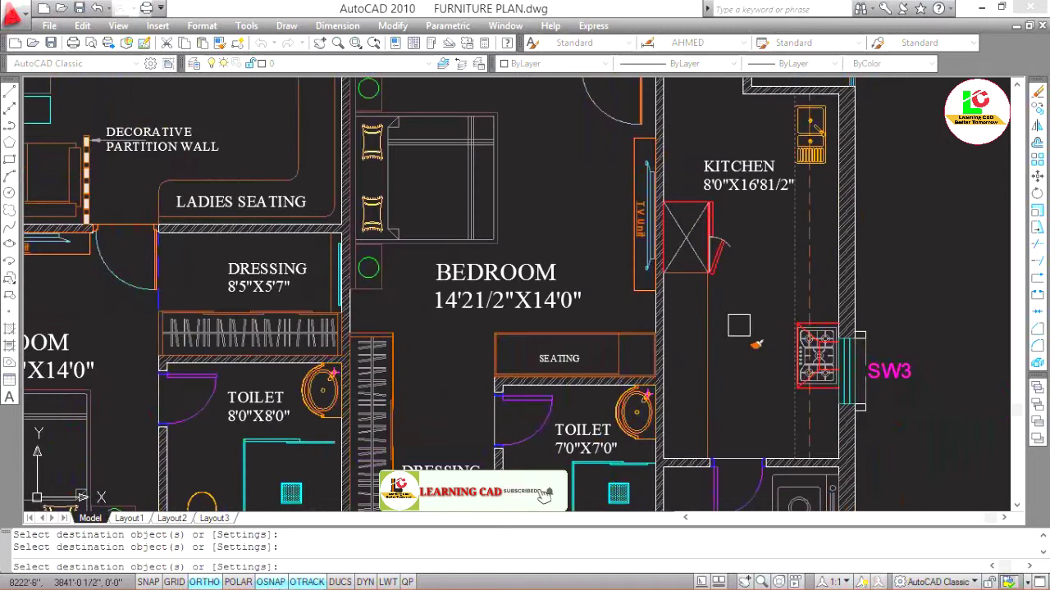
pyautogui.press('Escape')
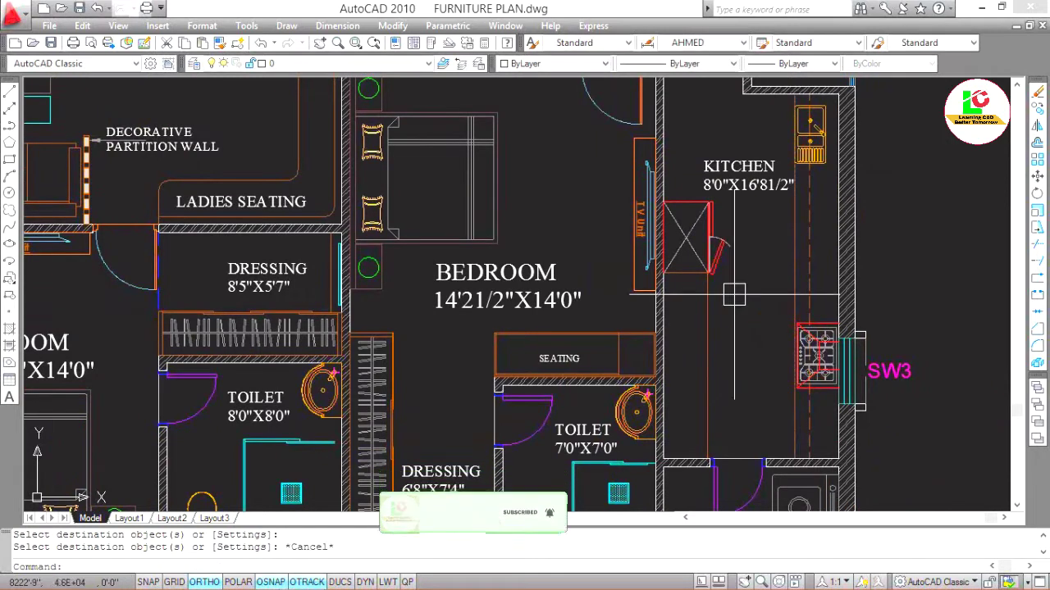
pyautogui.press('Escape')
pyautogui.scroll(2, 699, 427)
# Offset the lower kitchen line 2' to form the counter edge.
pyautogui.write('l')
pyautogui.press('Return')
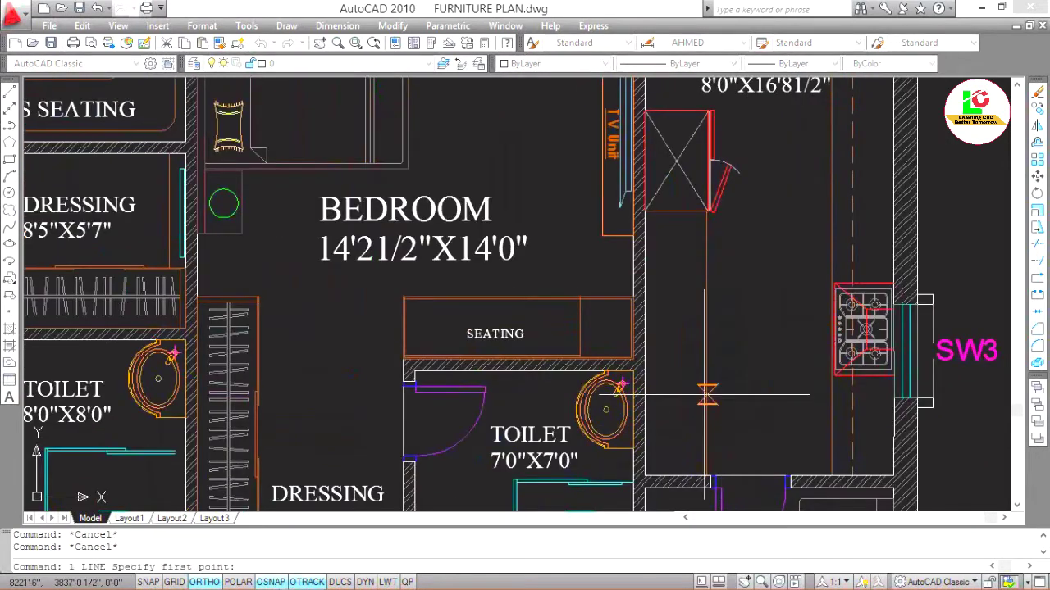
pyautogui.press('Escape')
pyautogui.write('o')
pyautogui.press('Return')
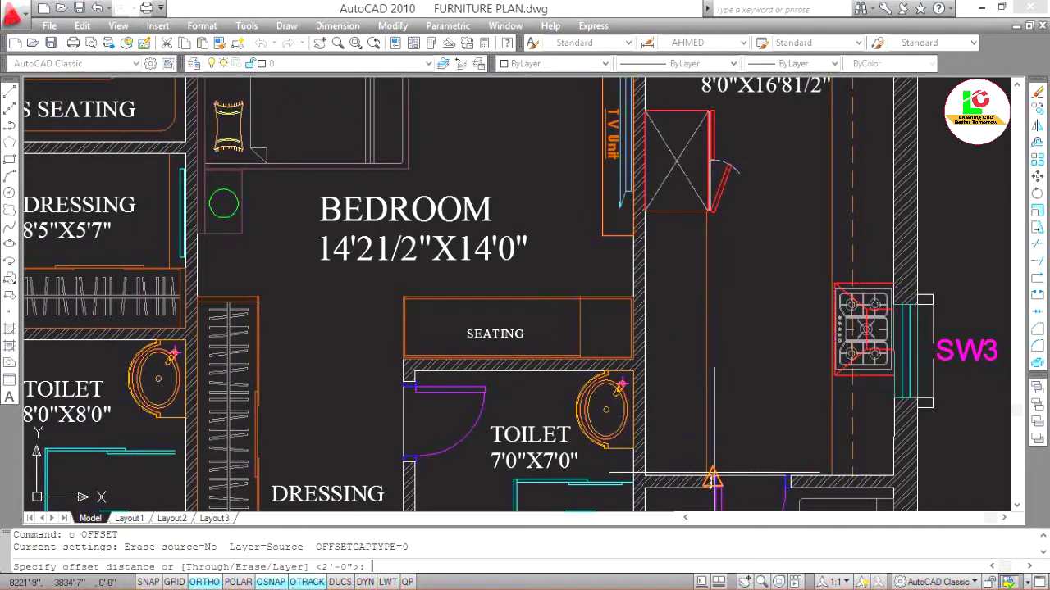
pyautogui.write('2')
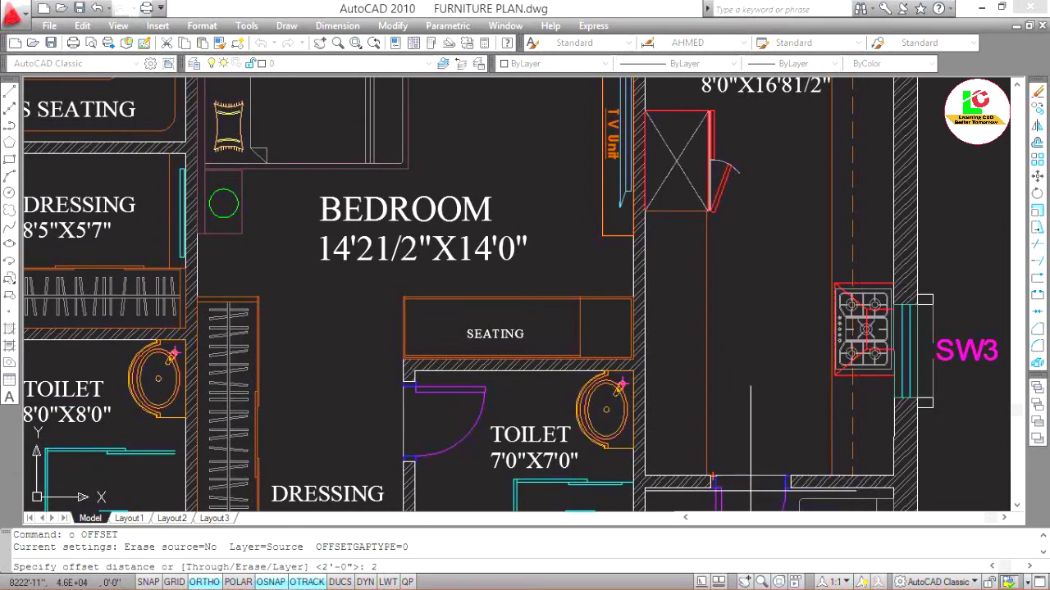
pyautogui.press('Escape')
pyautogui.press('Escape')
pyautogui.write('o')
pyautogui.press('Return')
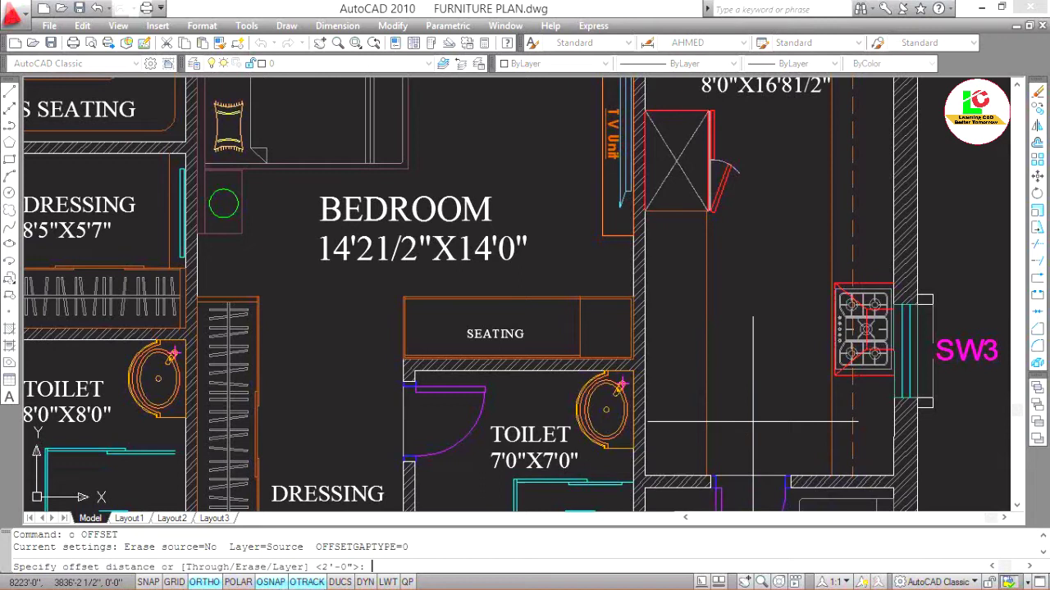
pyautogui.write("3'")
pyautogui.press('Return')
pyautogui.scroll(2, 681, 467)
pyautogui.click(679, 475)
pyautogui.click(670, 438)
pyautogui.press('Escape')
# Trim the extra ends of the new counter lines.
pyautogui.press('Escape')
pyautogui.press('Escape')
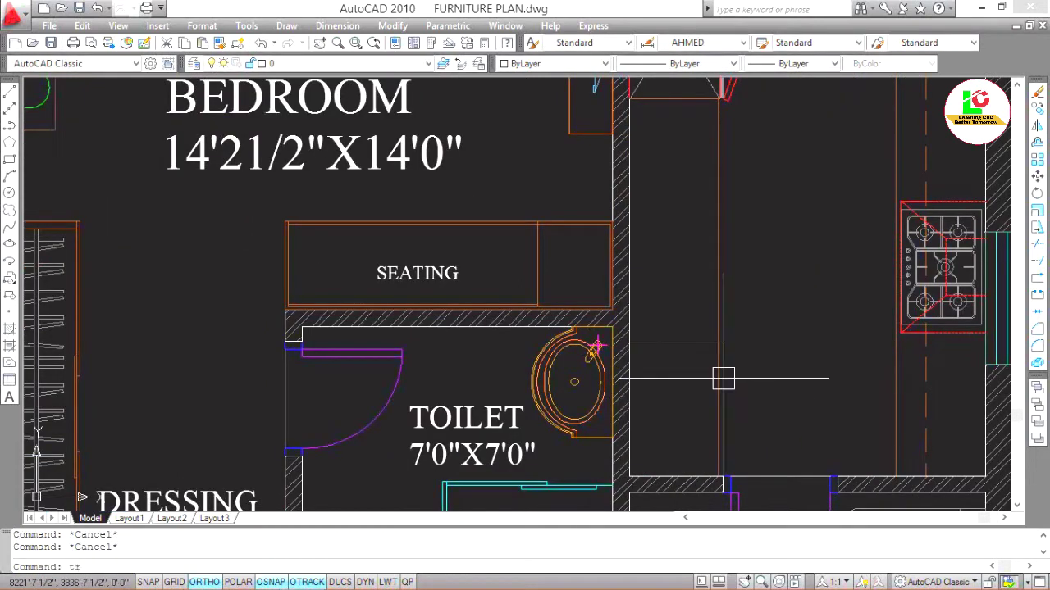
pyautogui.write('tr')
pyautogui.press('Return')
pyautogui.press('Return')
pyautogui.scroll(3, 726, 336)
pyautogui.scroll(-4, 724, 353)
pyautogui.press('Escape')
pyautogui.press('Escape')
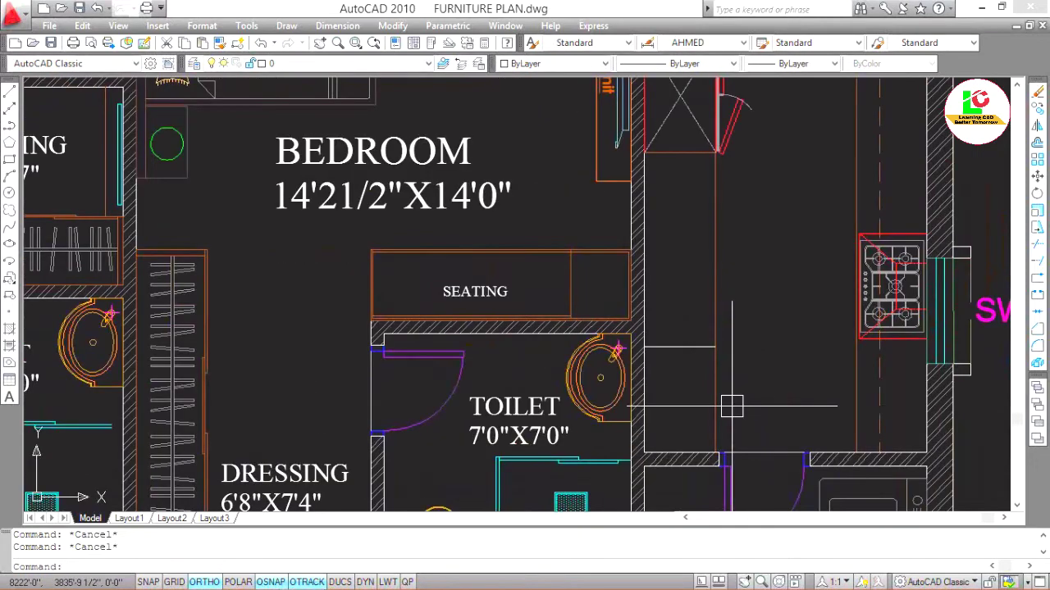
# Give the new counter line the dashed platform line's properties.
pyautogui.write('a')
pyautogui.press('Return')
pyautogui.click(715, 377)
pyautogui.click(680, 347)
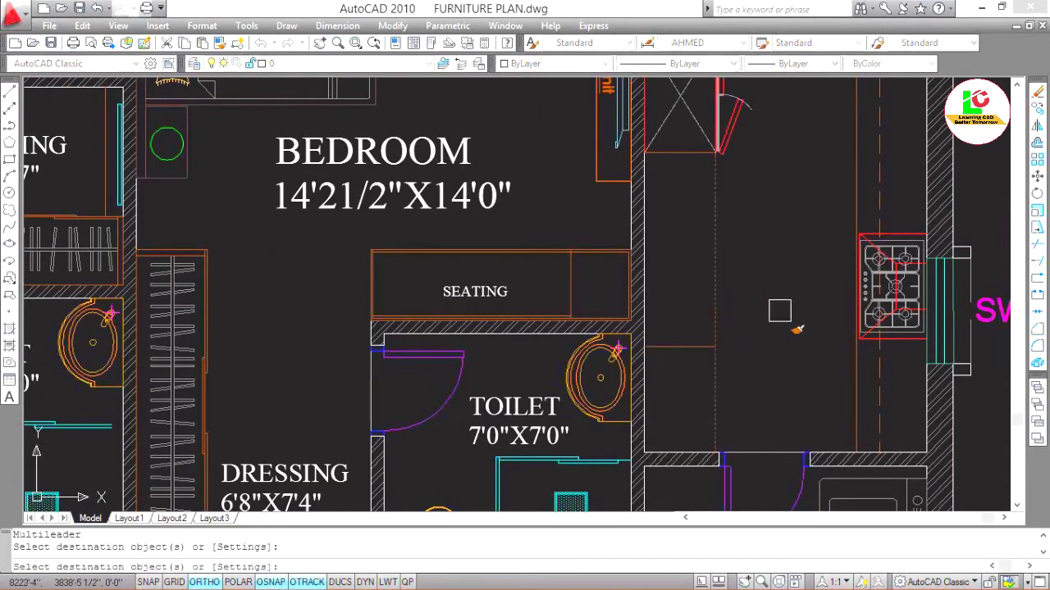
pyautogui.press('Escape')
pyautogui.press('Escape')
pyautogui.scroll(-4, 771, 361)
pyautogui.scroll(-2, 762, 389)
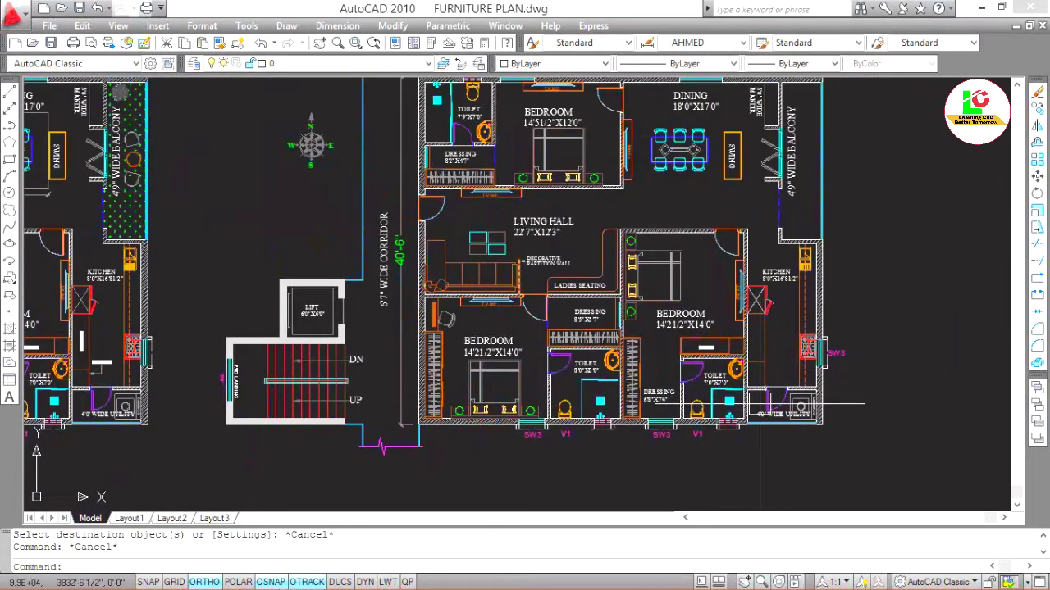
# Select the left plan's two balcony chairs and round table.
pyautogui.scroll(1, 759, 233)
pyautogui.scroll(1, 759, 234)
pyautogui.scroll(-1, 759, 234)
pyautogui.scroll(1, 200, 242)
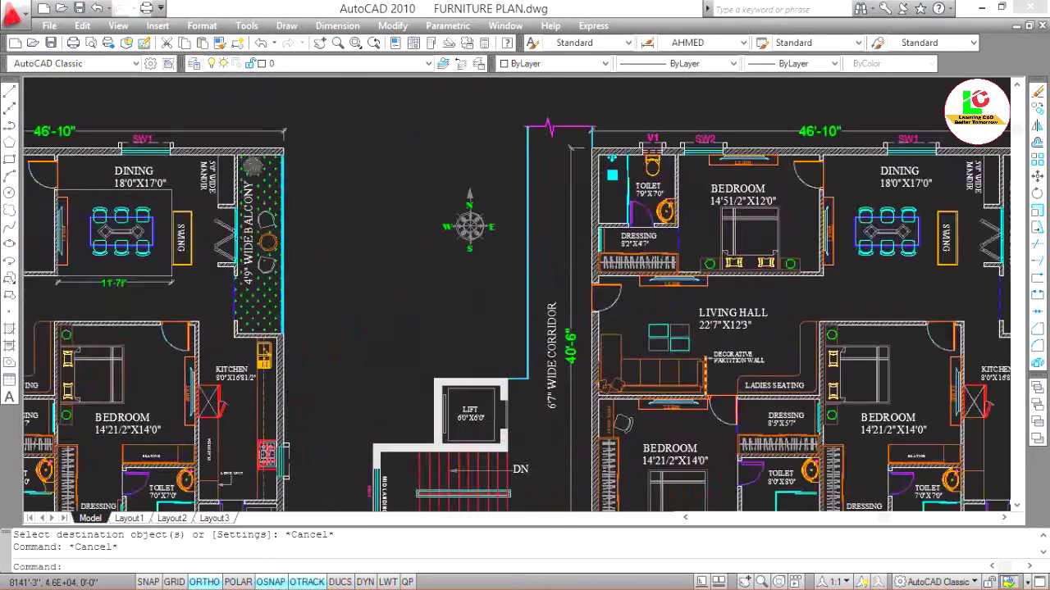
pyautogui.scroll(2, 214, 230)
pyautogui.scroll(1, 254, 146)
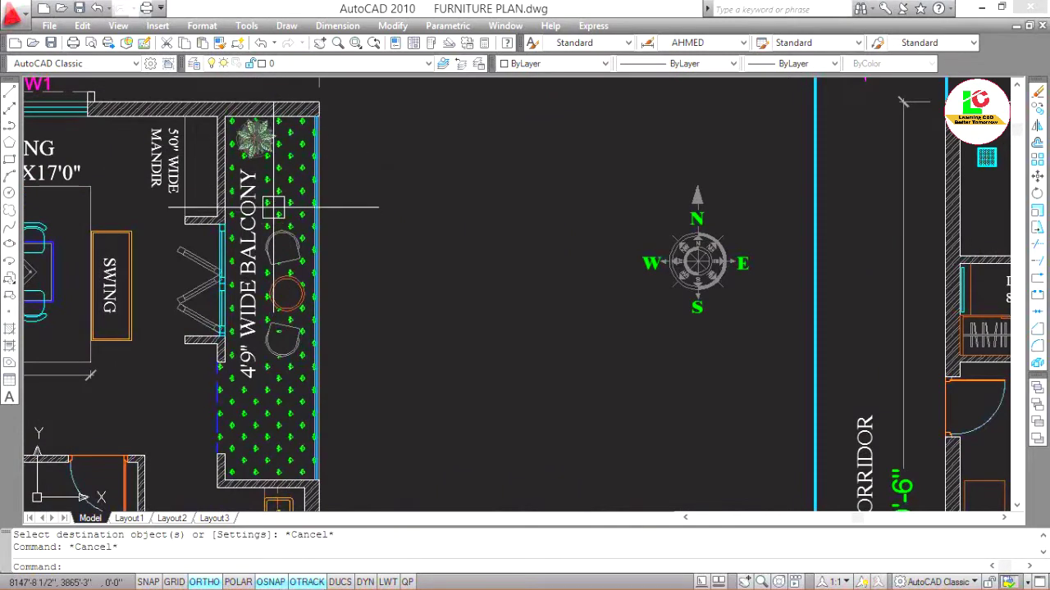
pyautogui.scroll(3, 267, 334)
pyautogui.click(281, 354)
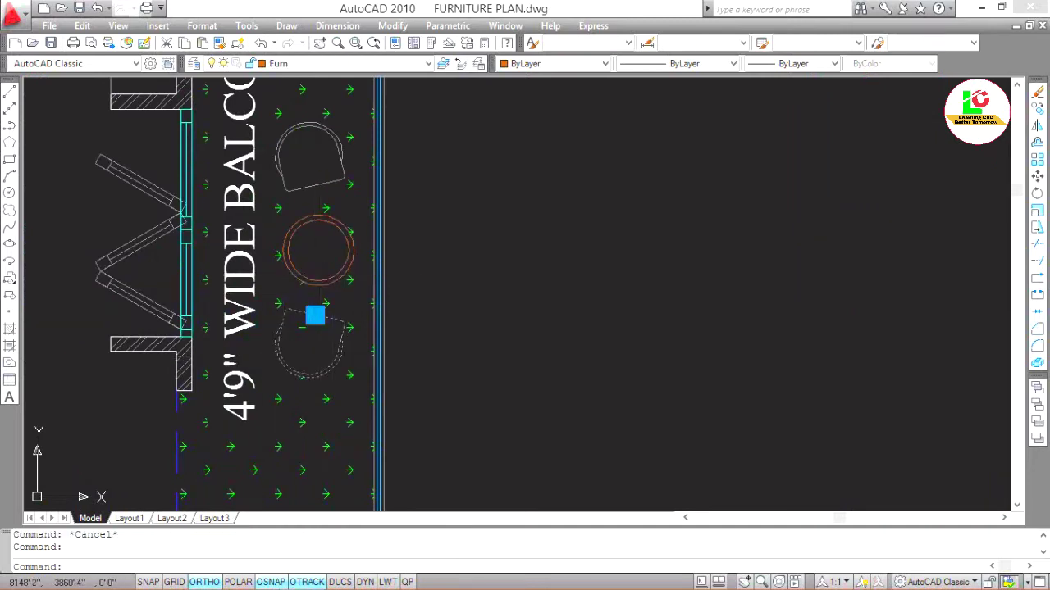
pyautogui.click(310, 218)
pyautogui.scroll(1, 310, 218)
pyautogui.scroll(2, 310, 218)
pyautogui.scroll(-2, 310, 218)
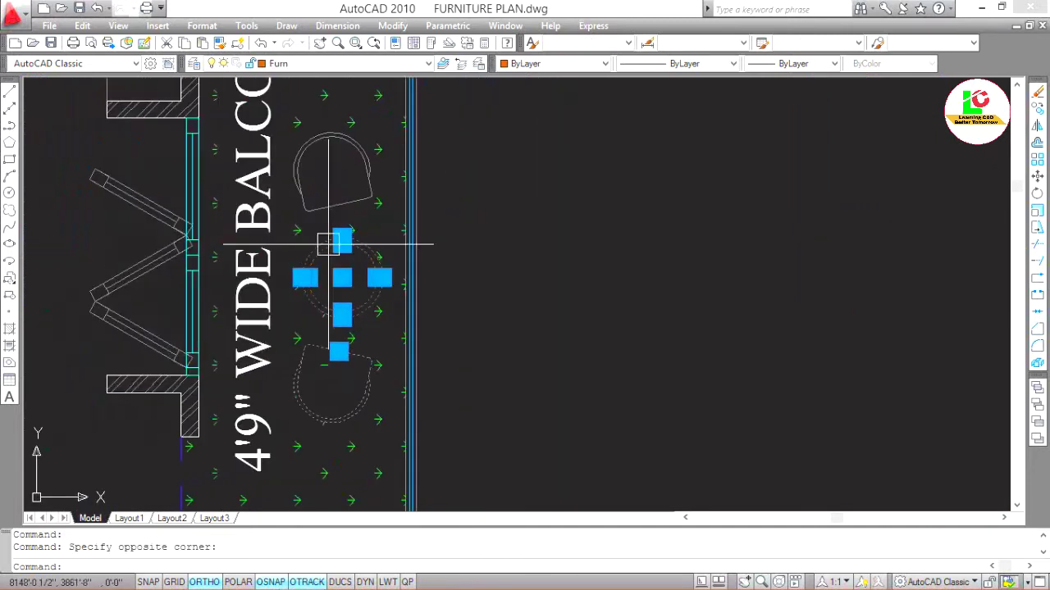
pyautogui.click(324, 207)
pyautogui.scroll(1, 321, 215)
# Copy them from the left balcony's wall corner to the matching corner of the right plan.
pyautogui.write('co')
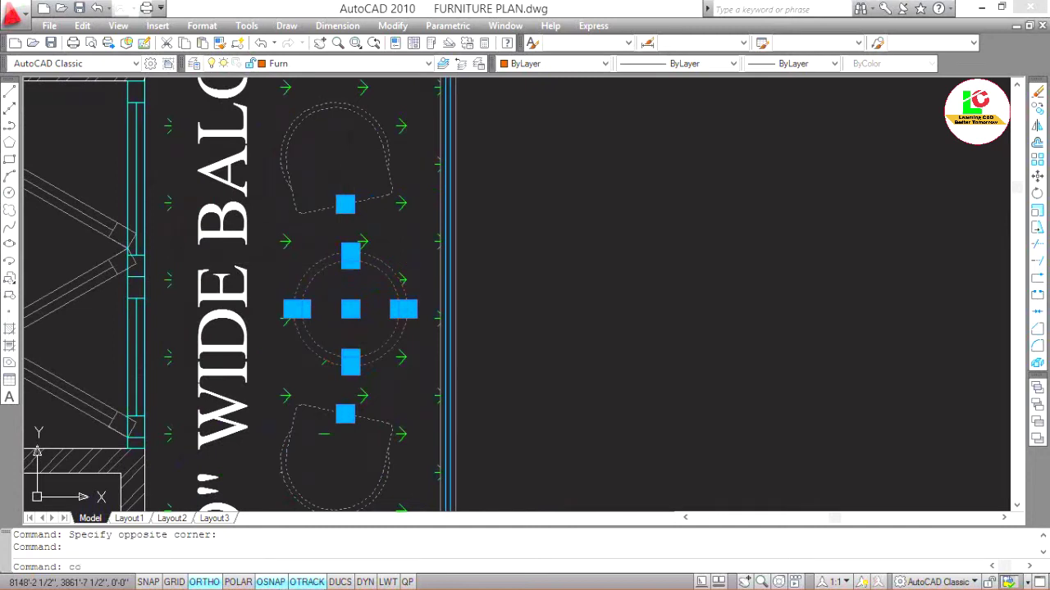
pyautogui.press('Return')
pyautogui.scroll(-2, 450, 287)
pyautogui.scroll(-2, 450, 288)
pyautogui.scroll(3, 270, 289)
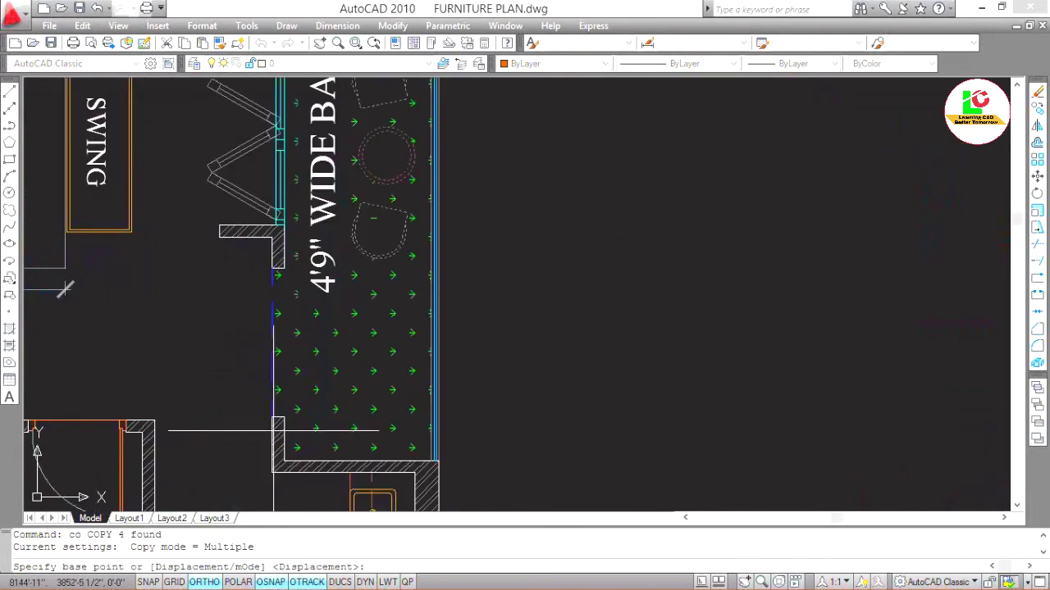
pyautogui.click(276, 458)
pyautogui.scroll(-5, 282, 417)
pyautogui.scroll(3, 589, 378)
pyautogui.scroll(3, 566, 371)
pyautogui.scroll(3, 556, 366)
pyautogui.click(556, 367)
pyautogui.scroll(-3, 556, 366)
pyautogui.scroll(-3, 591, 329)
pyautogui.press('Escape')
pyautogui.press('Escape')
pyautogui.scroll(-3, 650, 288)
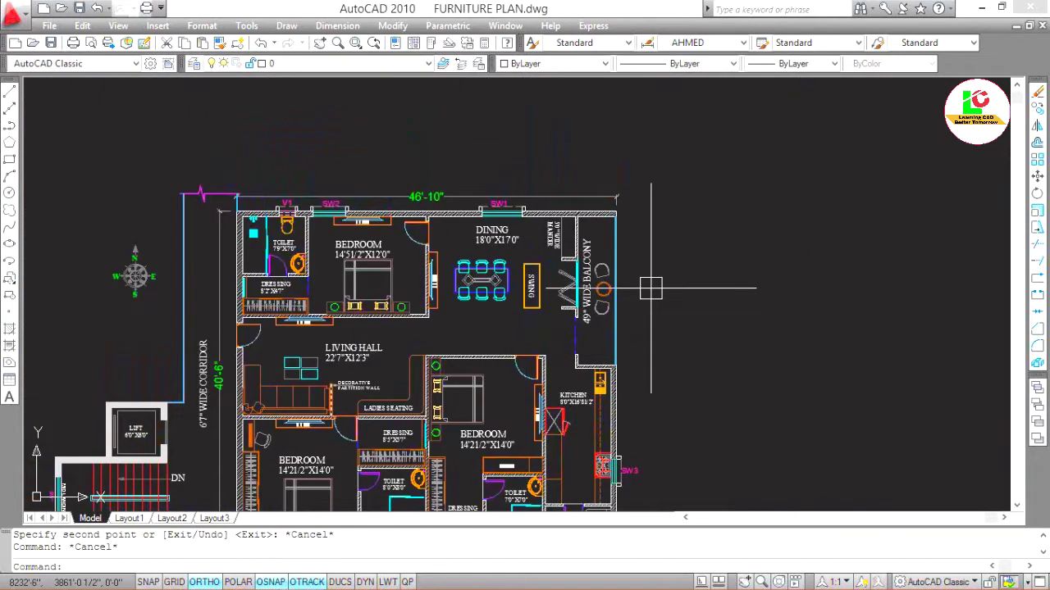
pyautogui.moveTo(650, 288); pyautogui.dragTo(693, 322, button='middle')
pyautogui.scroll(-1, 693, 322)
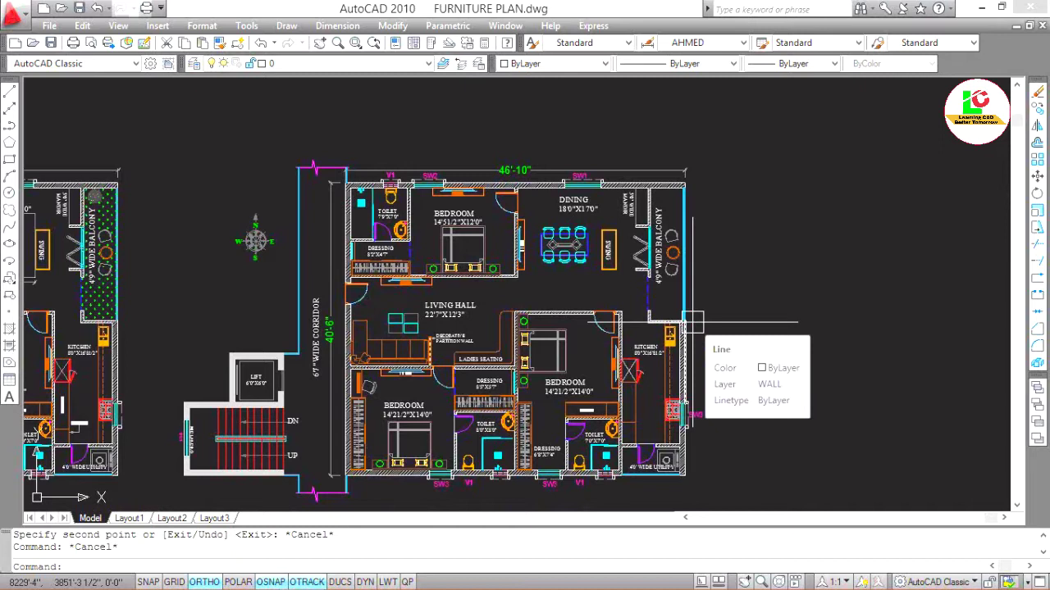